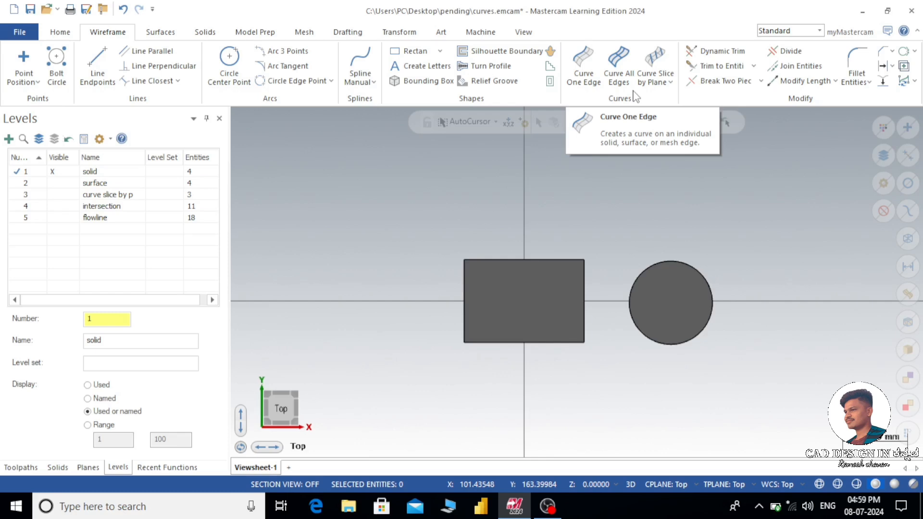
Step: Show the surface, curve slice, intersection and flowline levels together with the solid level
click(16, 173)
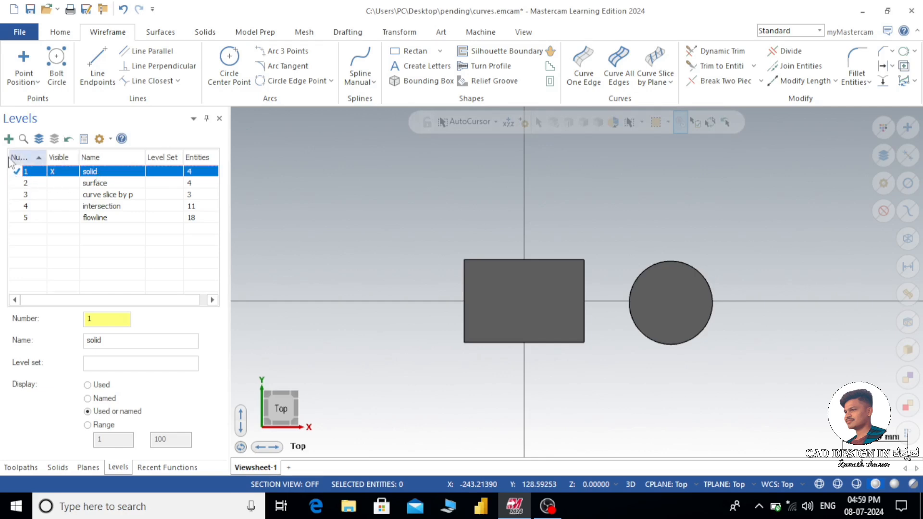
click(59, 183)
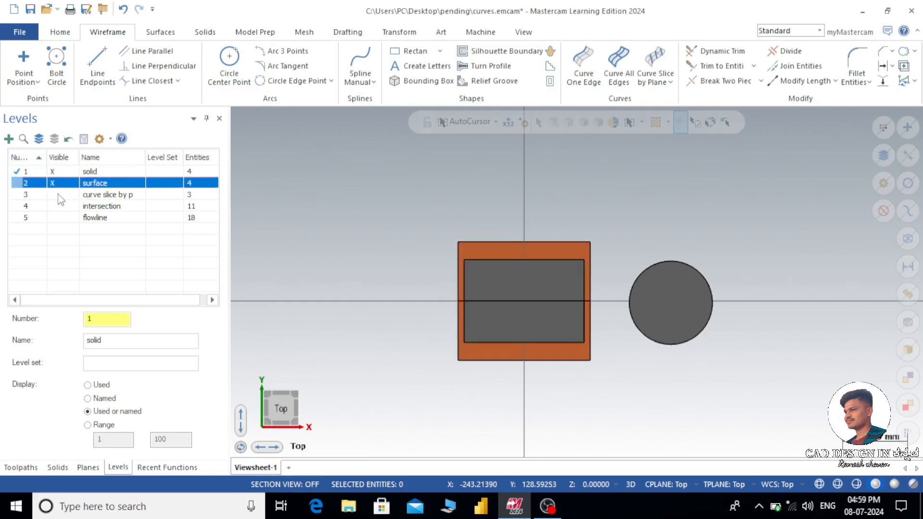
click(53, 194)
click(57, 207)
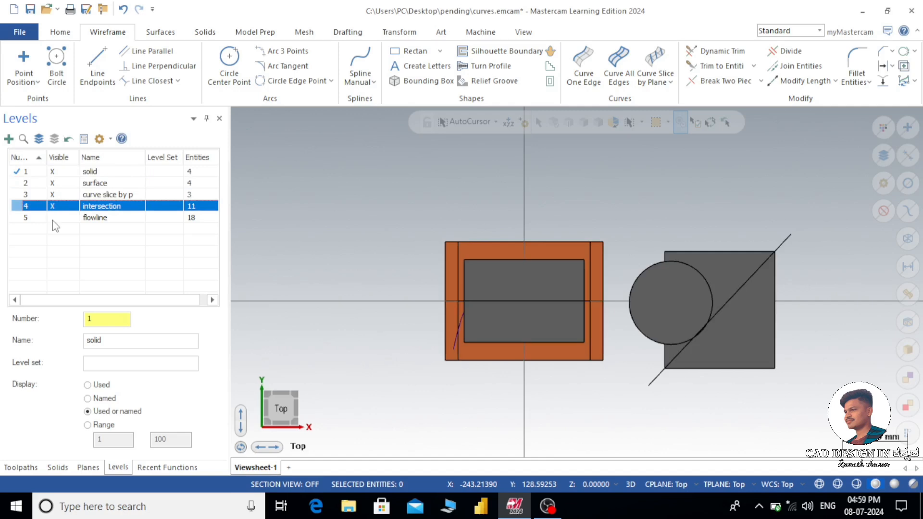
click(52, 217)
Step: Hide the surface, curve slice, intersection and flowline levels, keeping only the solid level visible and active
click(20, 173)
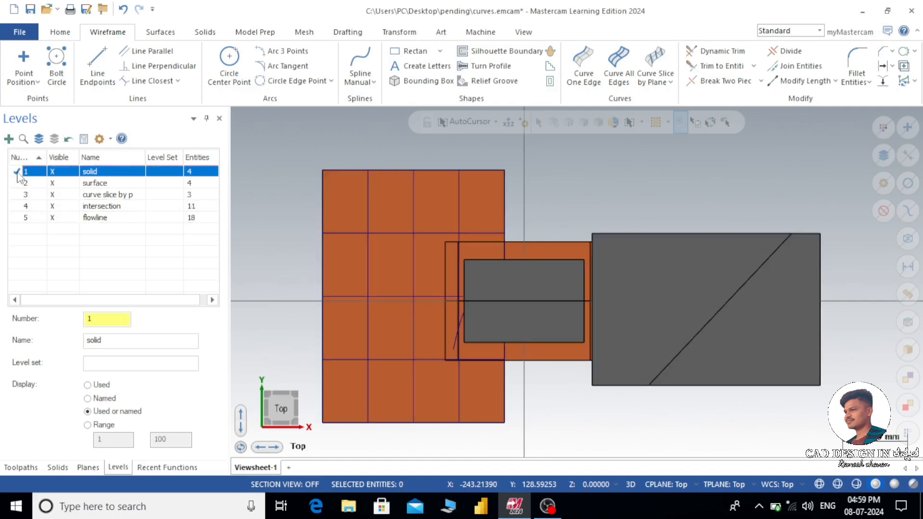
click(52, 185)
click(53, 194)
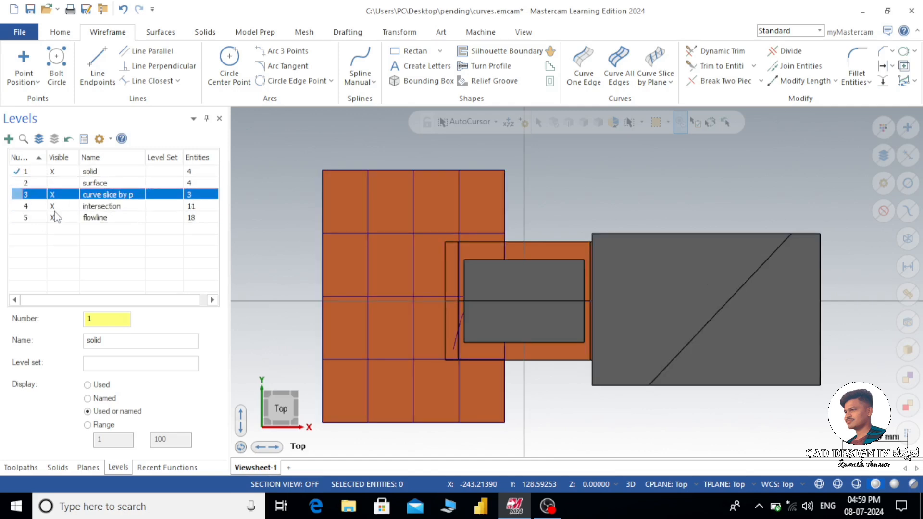
click(57, 206)
click(53, 195)
click(55, 217)
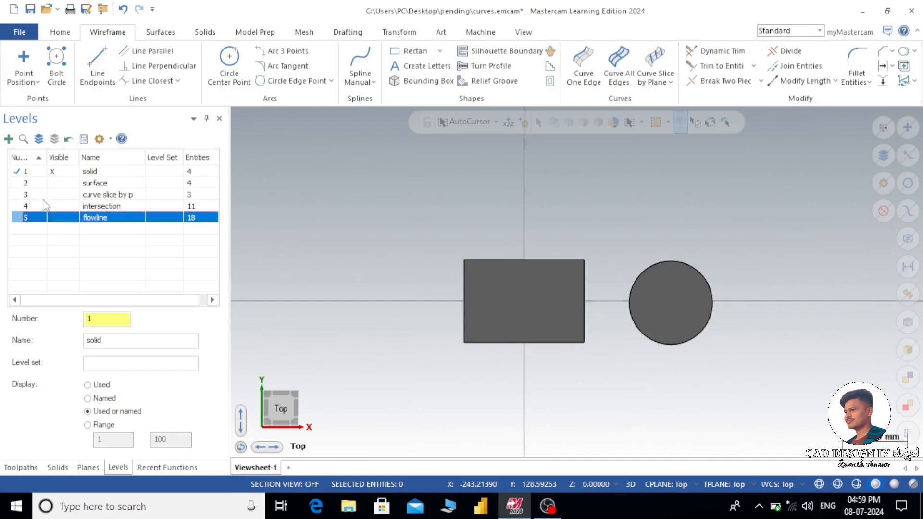
click(21, 172)
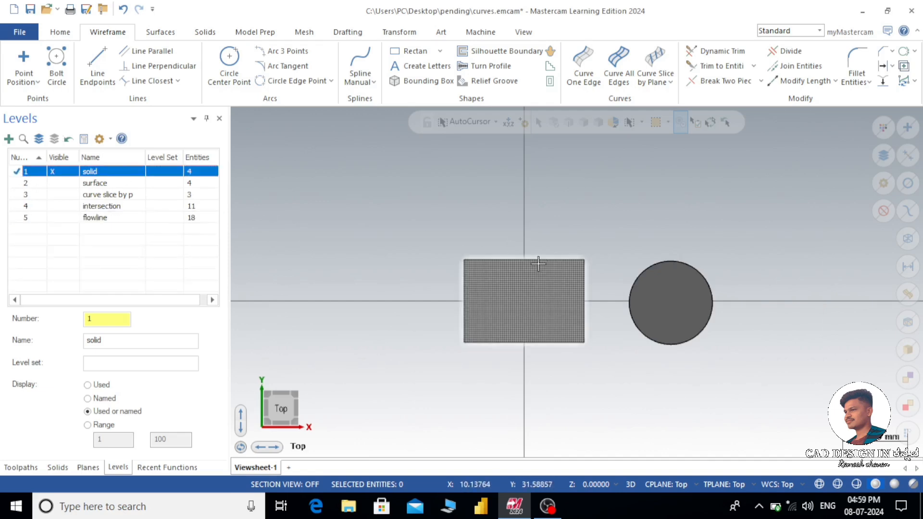
Step: Create curves on the four top edges of the rectangular block with Curve One Edge
mouse_move(540, 262)
middle_down()
mouse_move(477, 214)
mouse_move(575, 212)
mouse_move(595, 305)
mouse_move(595, 284)
mouse_move(572, 266)
middle_up()
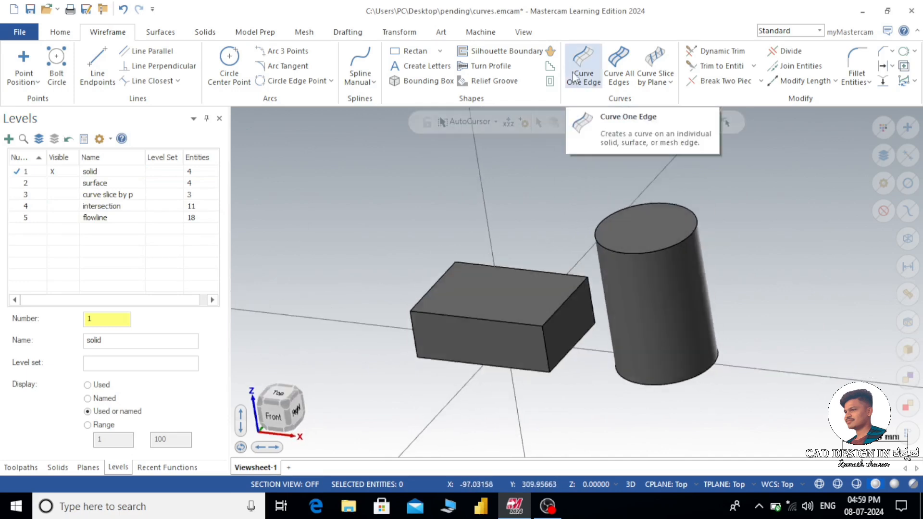
click(587, 66)
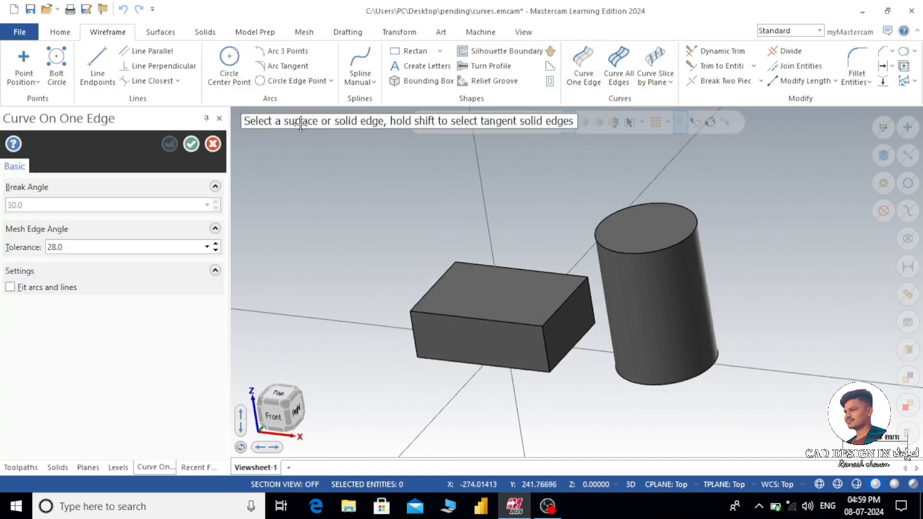
drag(277, 120, 282, 142)
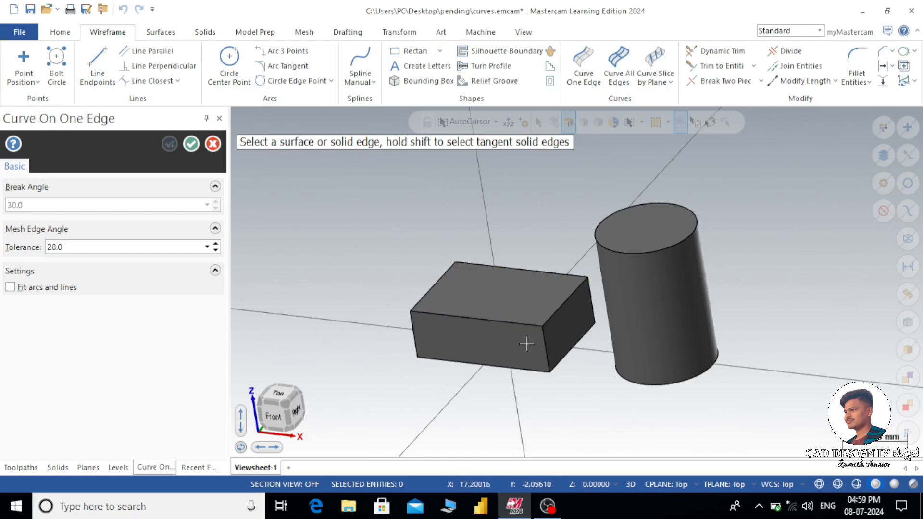
scroll(525, 344, up, 3)
scroll(526, 344, down, 2)
scroll(448, 329, up, 2)
scroll(448, 329, up, 2)
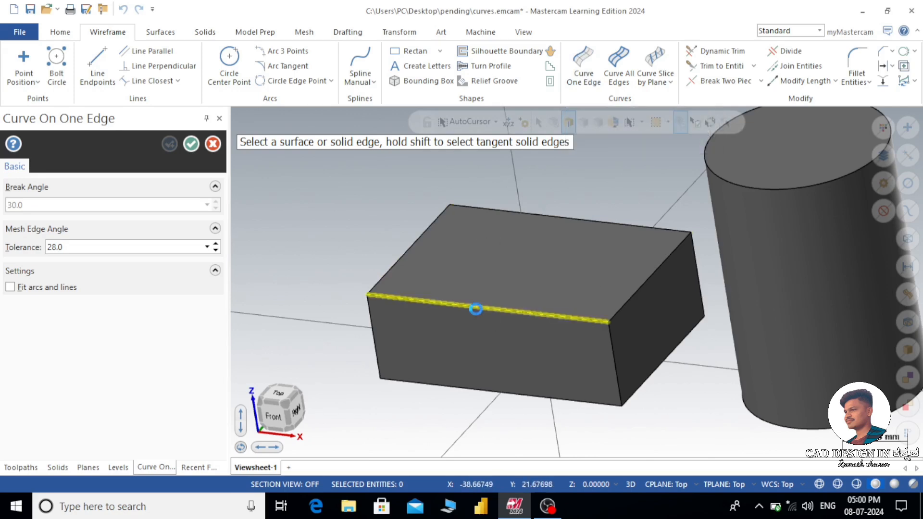
click(476, 308)
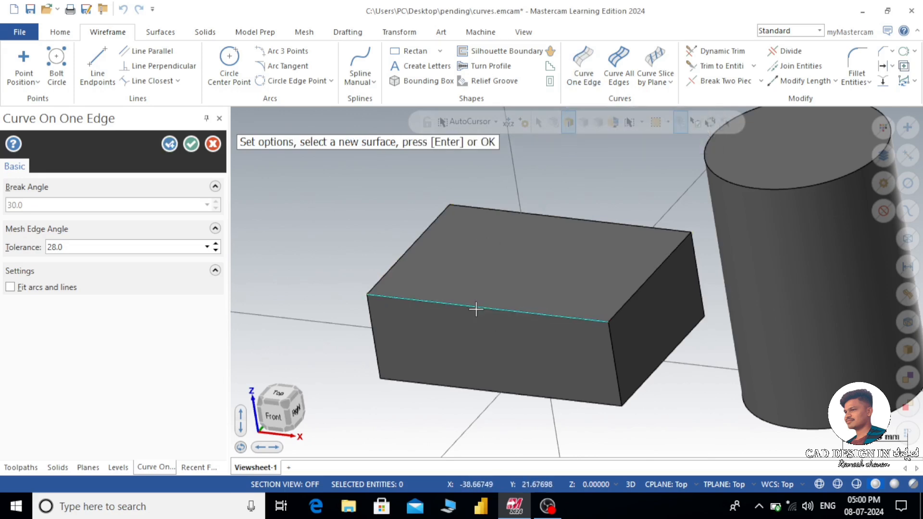
click(645, 294)
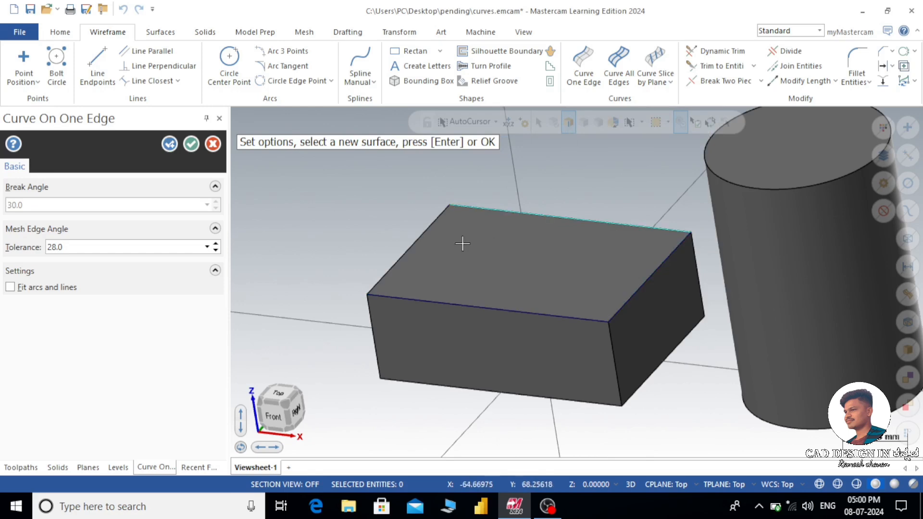
click(407, 257)
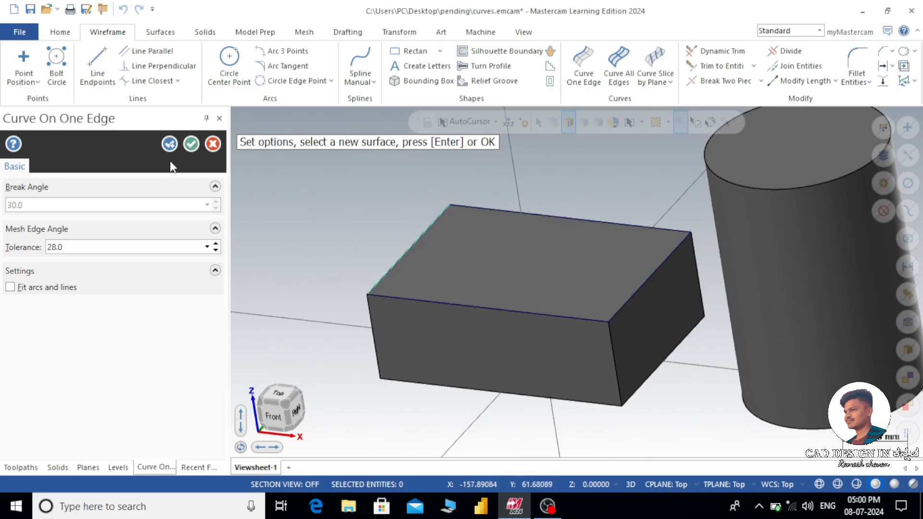
click(191, 144)
Step: Select all wireframe entities on the solid level and delete them
scroll(602, 335, up, 3)
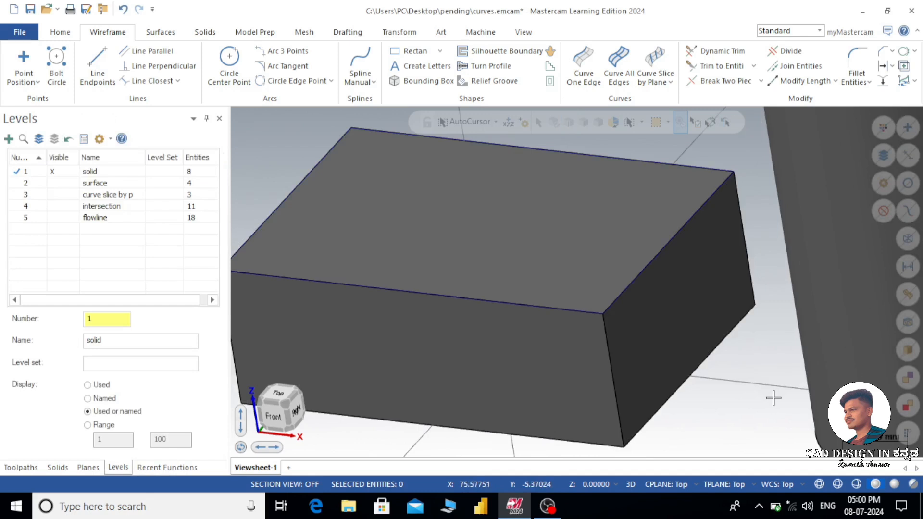
scroll(772, 396, down, 3)
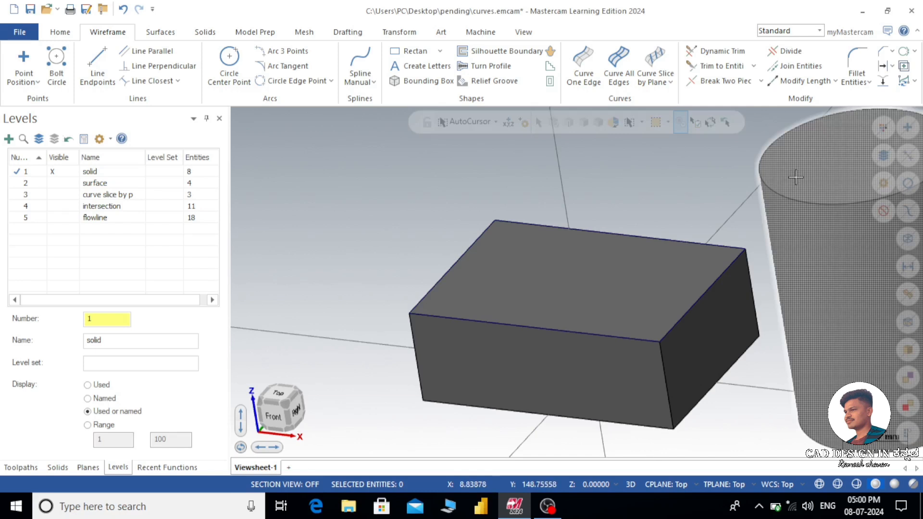
scroll(796, 177, up, 1)
scroll(411, 186, down, 1)
scroll(411, 187, down, 1)
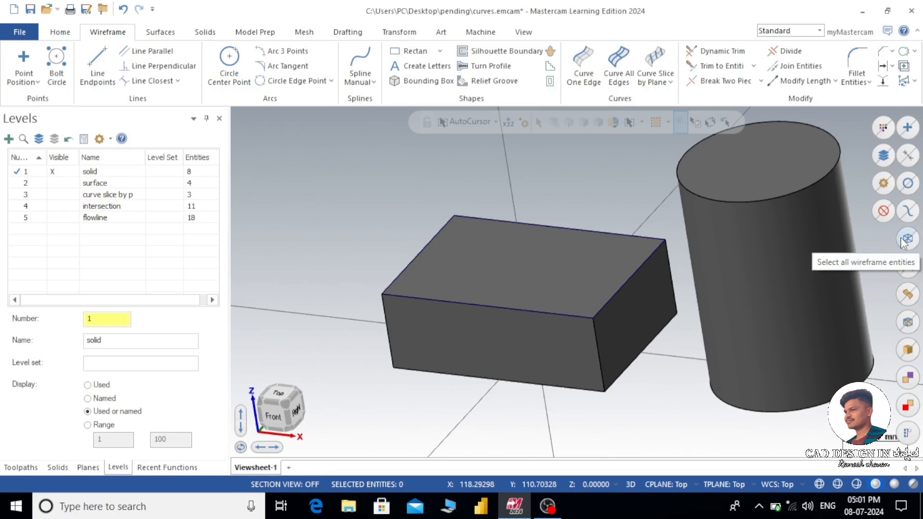
click(903, 240)
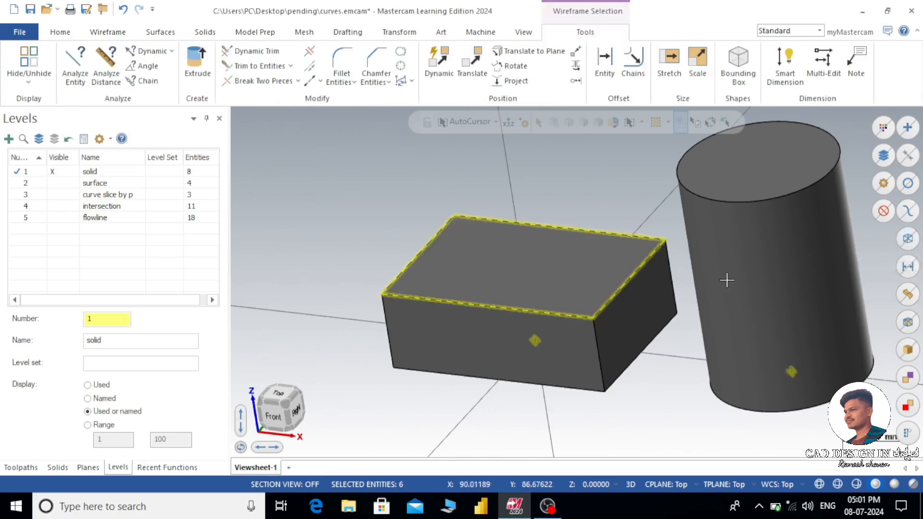
scroll(534, 246, down, 1)
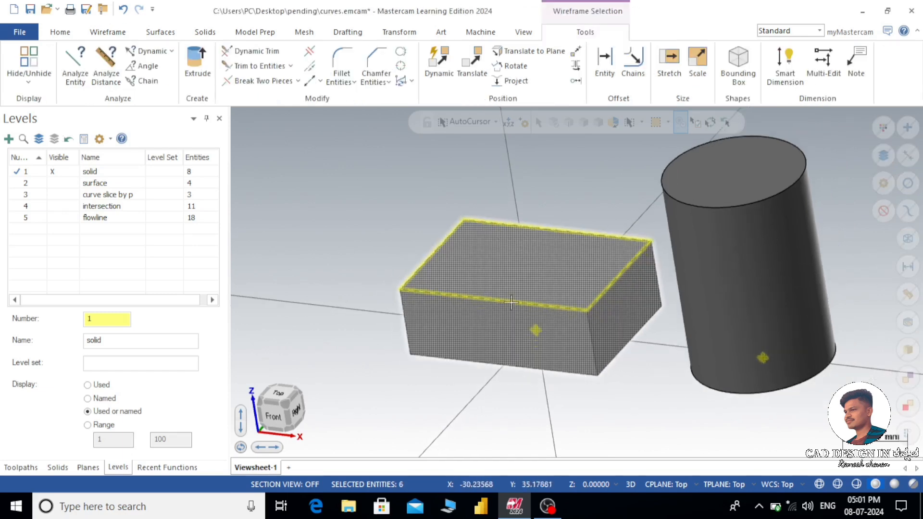
mouse_move(632, 355)
middle_down()
mouse_move(668, 294)
mouse_move(653, 262)
mouse_move(645, 316)
mouse_move(709, 317)
mouse_move(664, 330)
mouse_move(713, 303)
mouse_move(721, 353)
mouse_move(532, 344)
middle_up()
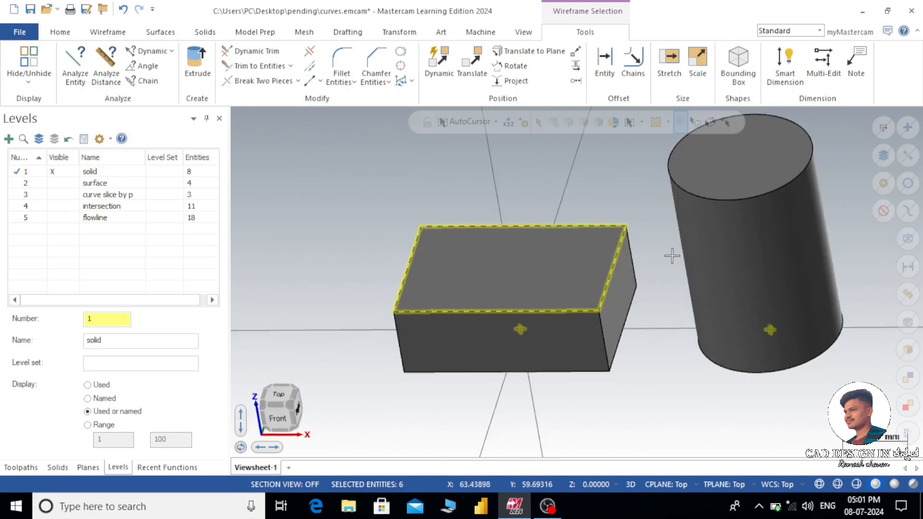
key(Delete)
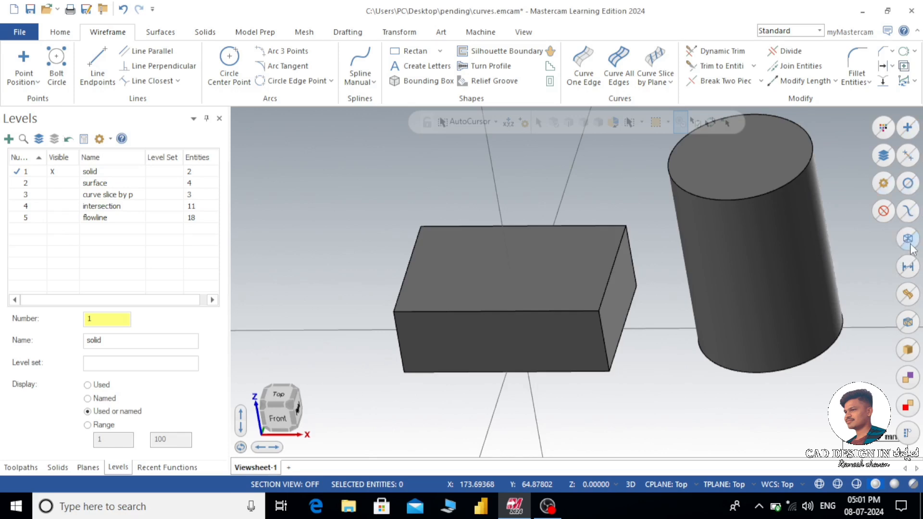
Step: Use Curve One Edge on the block's four front-face edges, its two top side edges and the cylinder's top rim
click(581, 63)
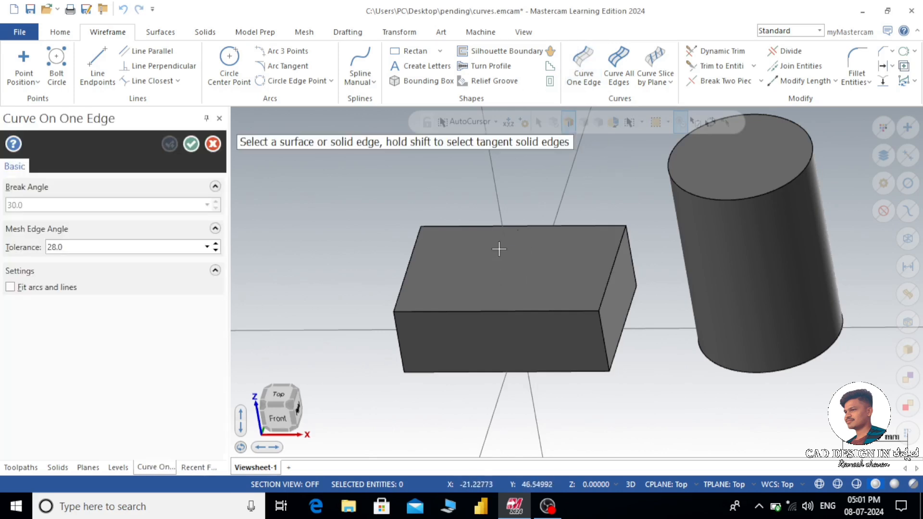
click(410, 276)
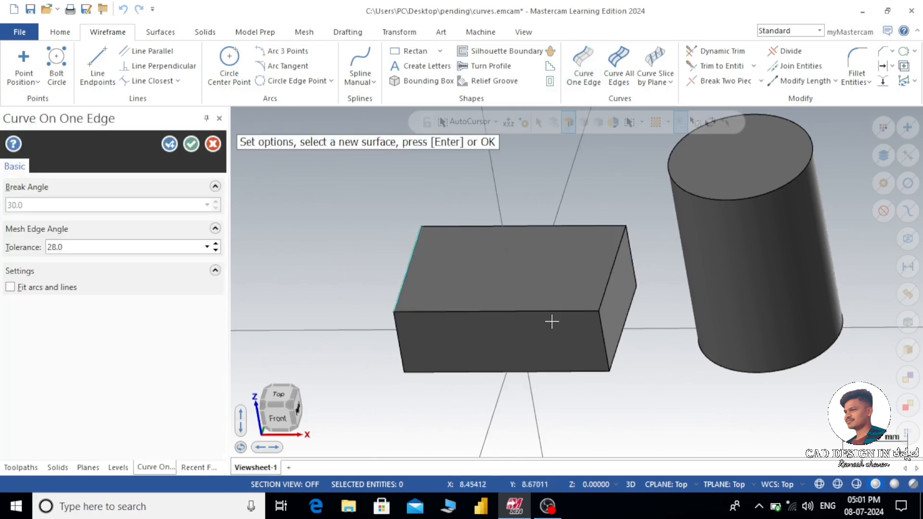
click(610, 344)
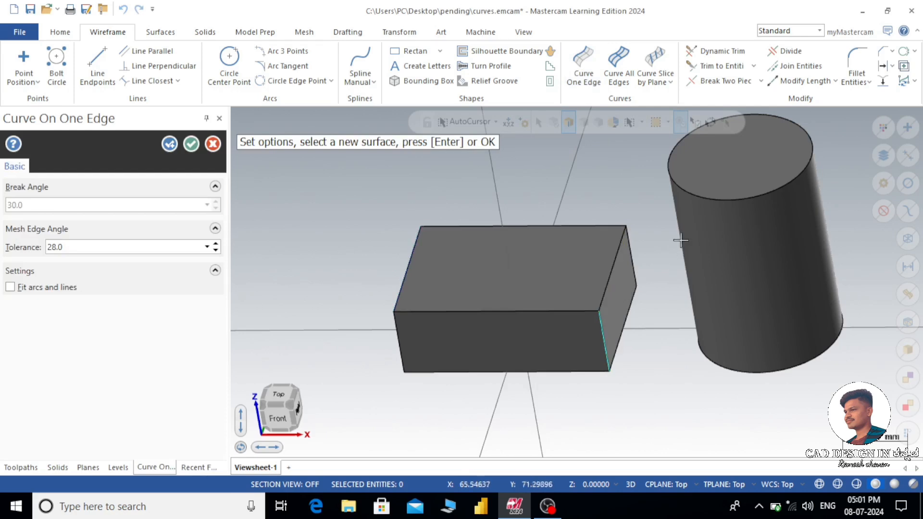
click(703, 198)
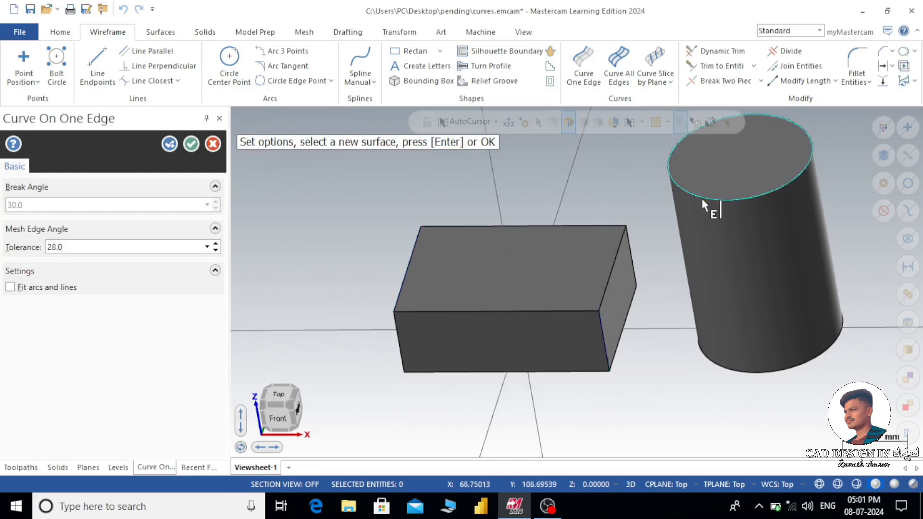
click(612, 274)
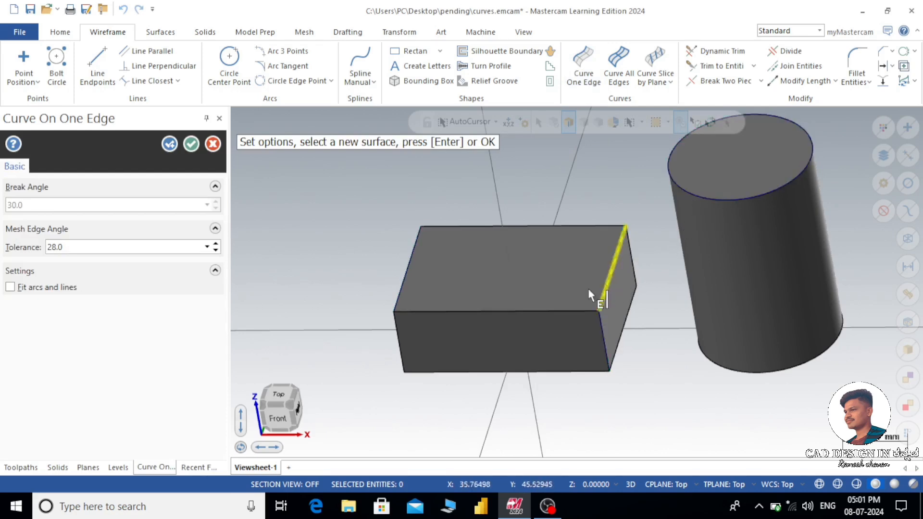
click(535, 374)
click(405, 350)
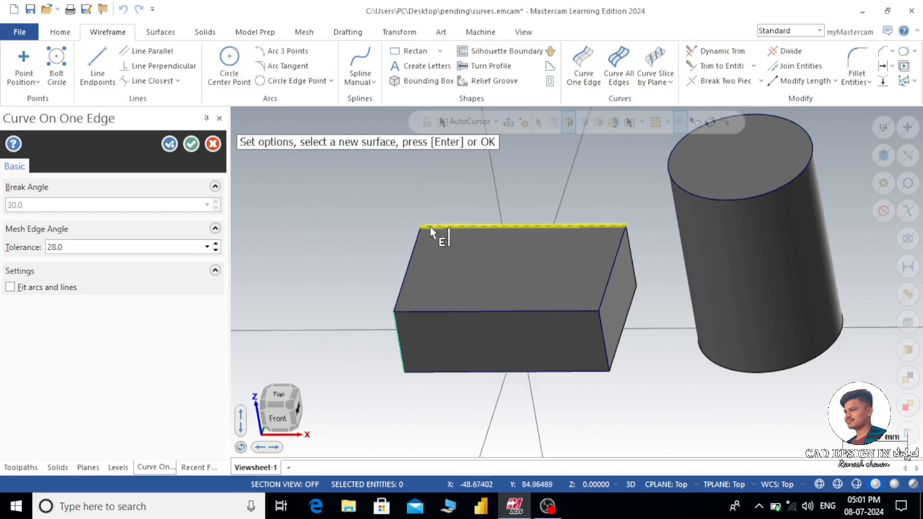
click(191, 144)
Step: Select all wireframe entities to examine the edge curves on the block and cylinder from another angle
mouse_move(514, 273)
middle_down()
mouse_move(475, 250)
mouse_move(511, 276)
middle_up()
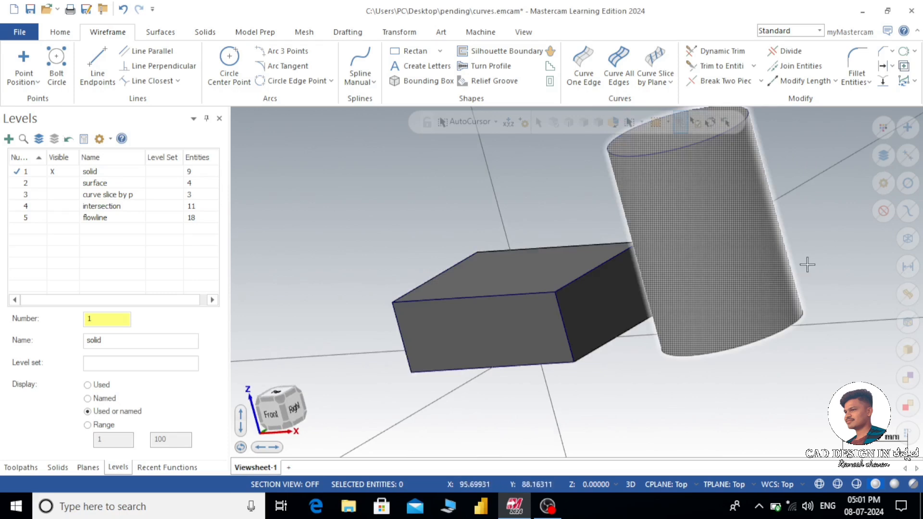
click(902, 244)
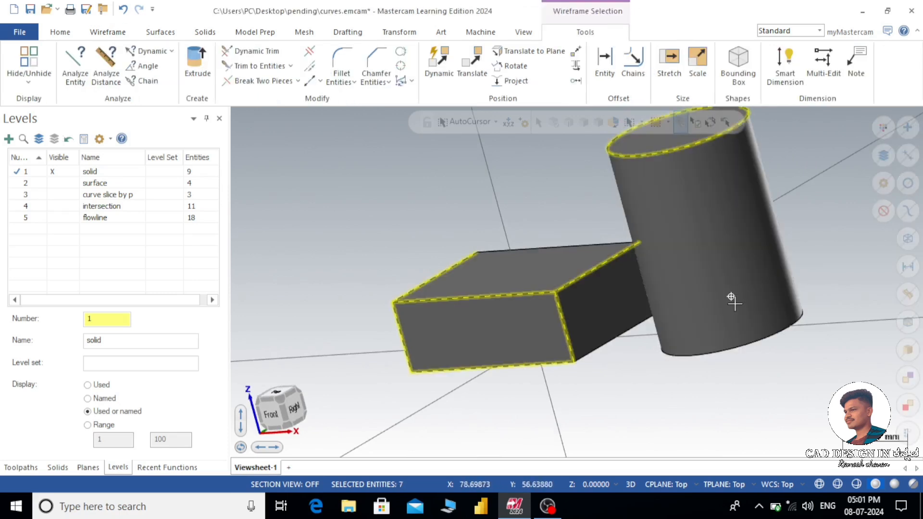
middle_drag(733, 299, 745, 158)
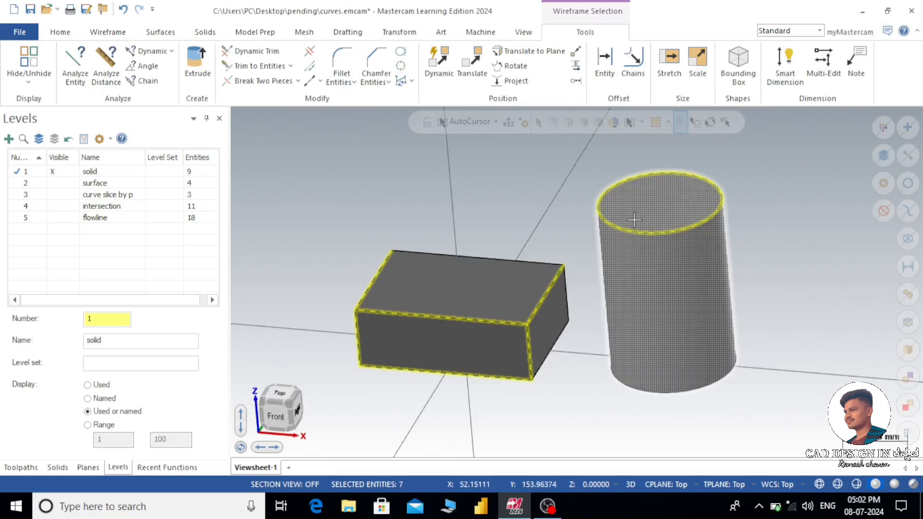
Step: Make the surface level visible and active, and hide the solid level
click(60, 183)
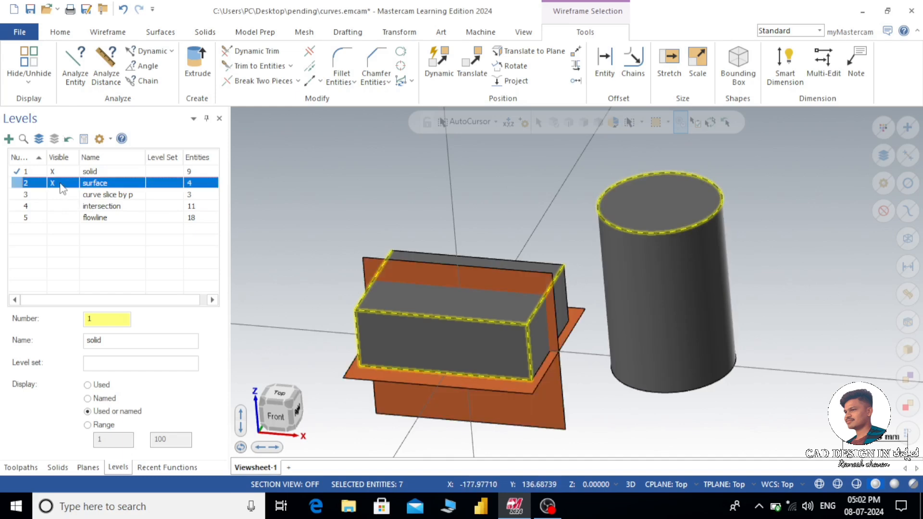
click(17, 184)
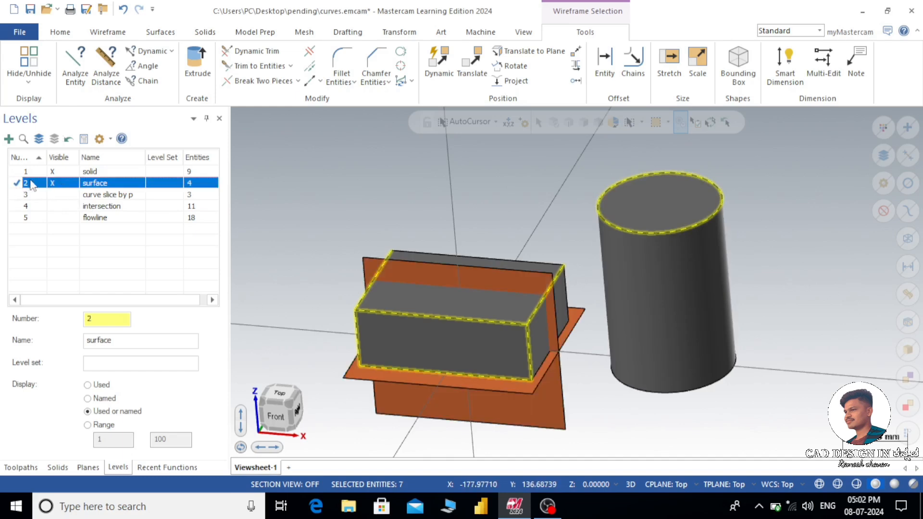
click(54, 172)
click(22, 183)
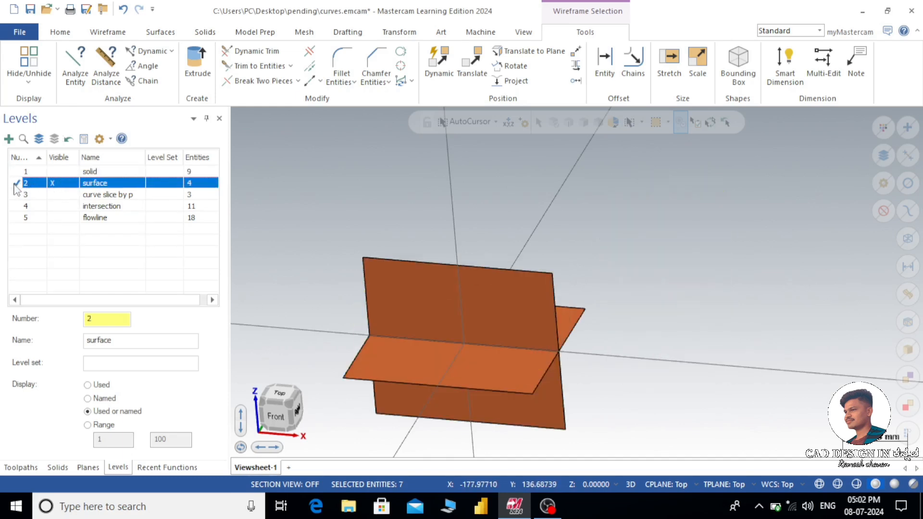
Step: Use Curve One Edge to create curves on the vertical surface's right, top and left edges above the horizontal surface
click(104, 34)
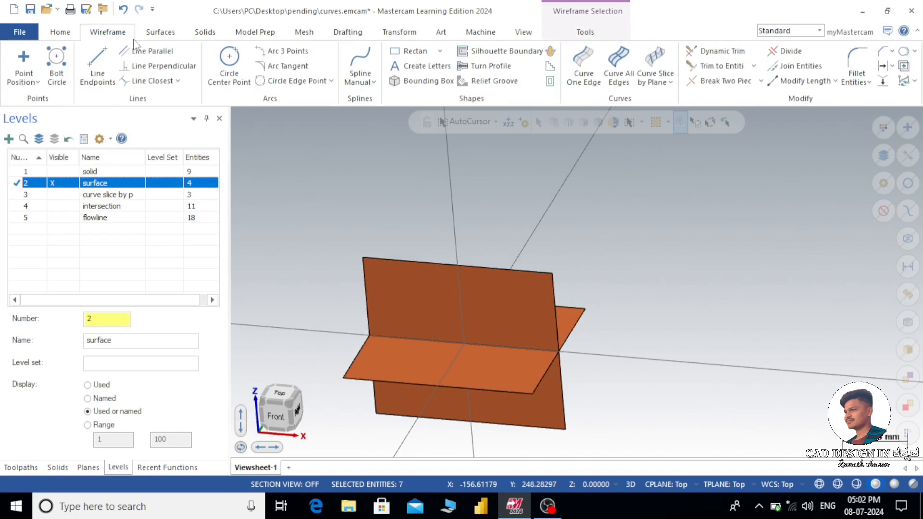
click(582, 61)
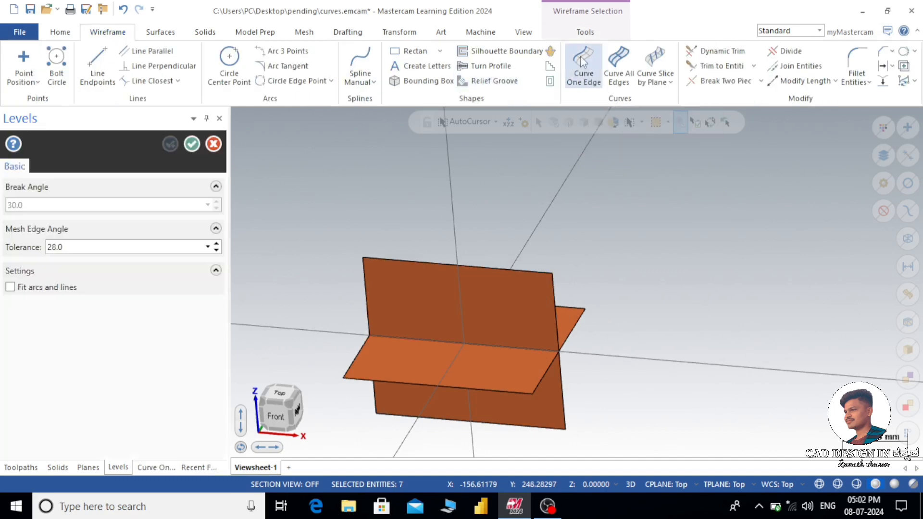
click(486, 274)
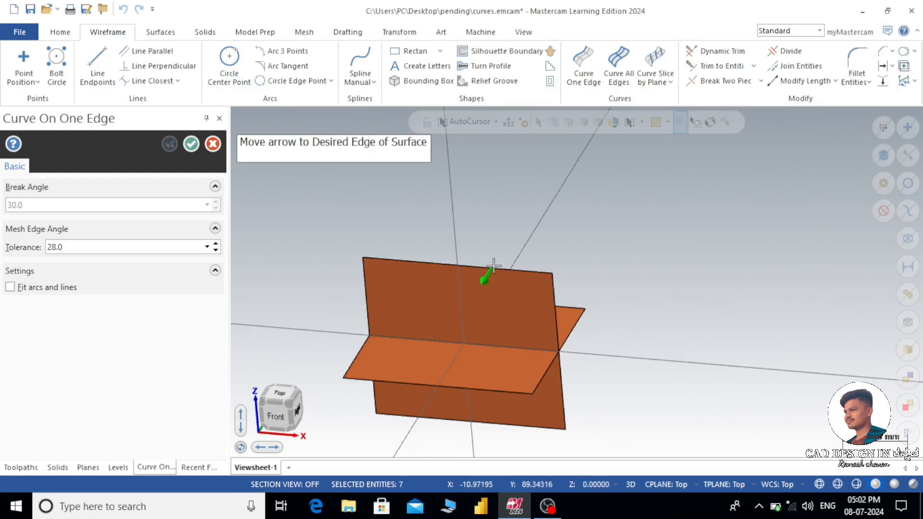
click(557, 289)
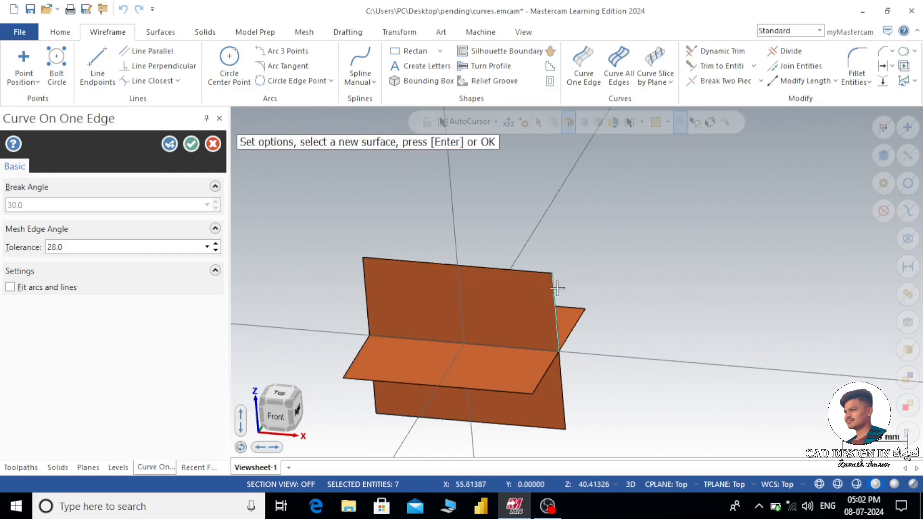
click(502, 272)
click(500, 268)
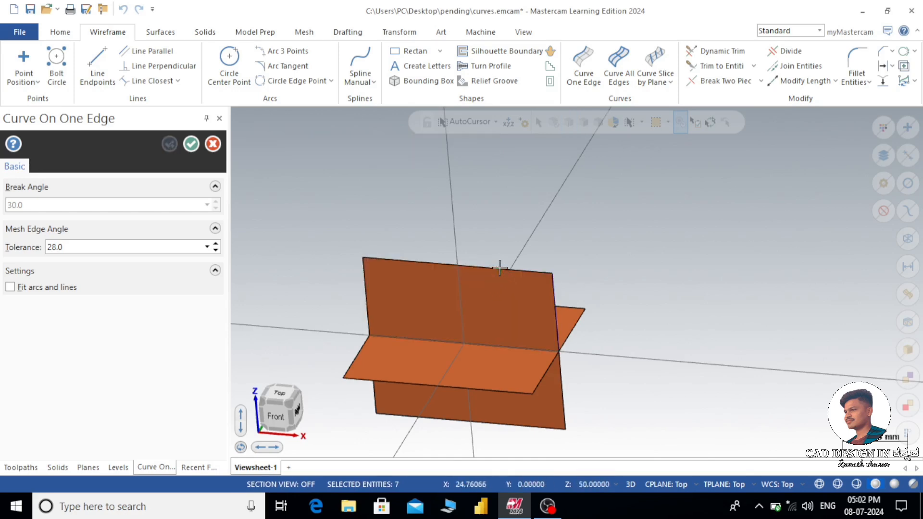
click(383, 286)
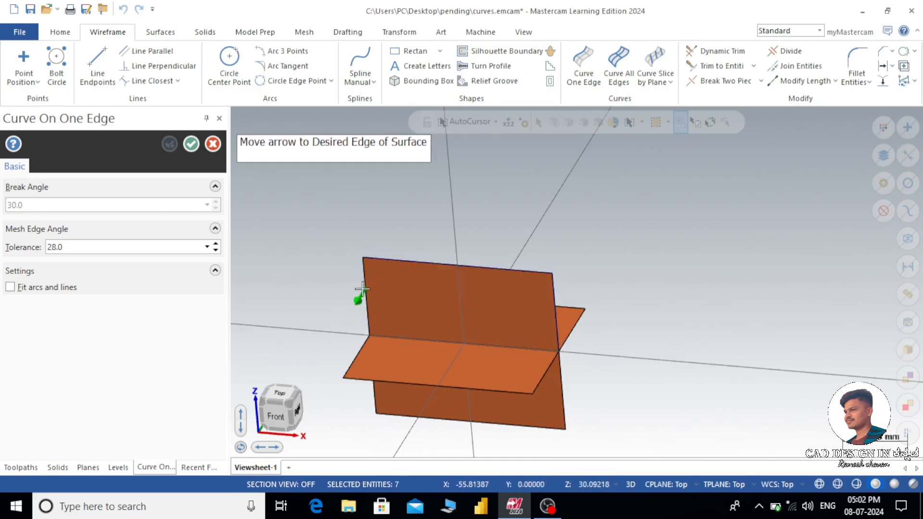
click(369, 293)
click(191, 144)
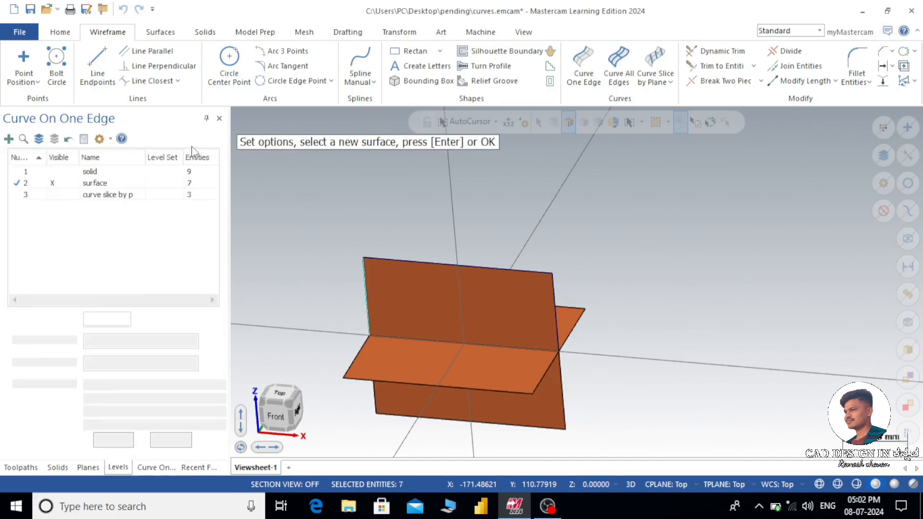
Step: Switch between wireframe and shaded display to examine the edge curves on the upper vertical surface
middle_drag(503, 257, 645, 212)
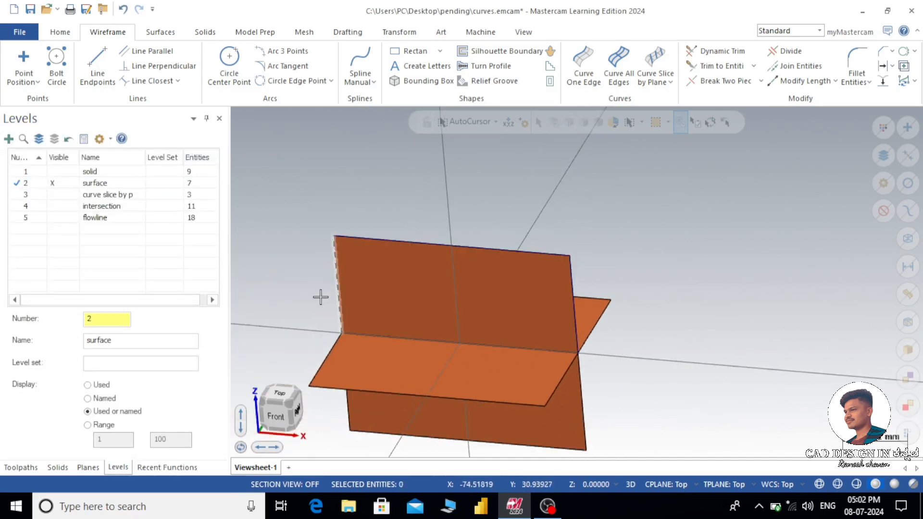
scroll(315, 296, up, 2)
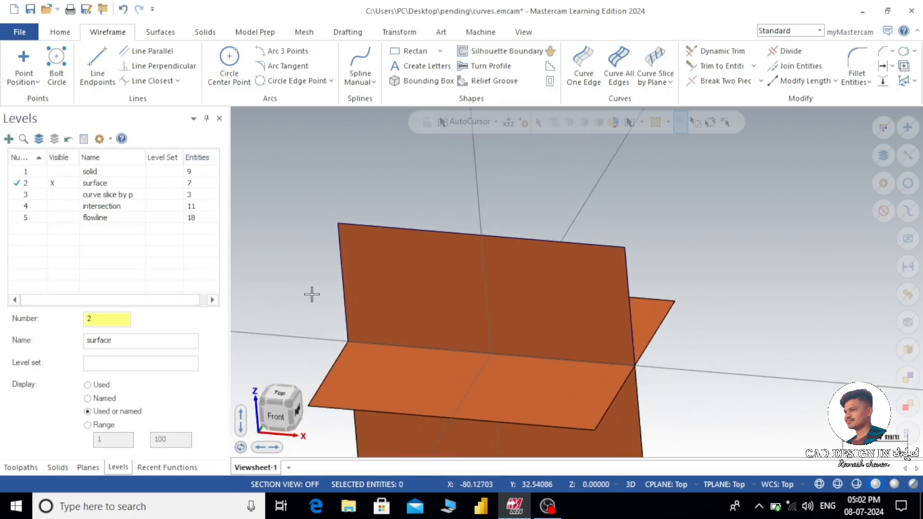
click(820, 484)
middle_drag(708, 303, 719, 283)
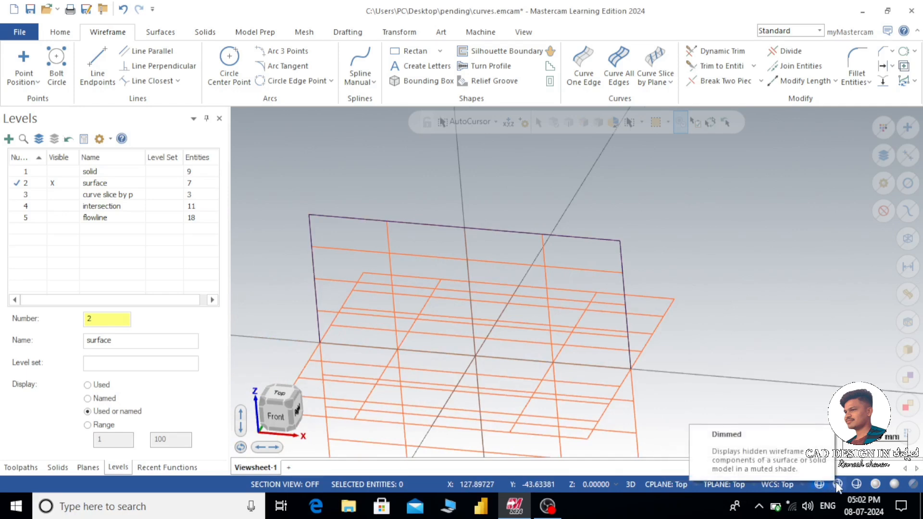
click(875, 484)
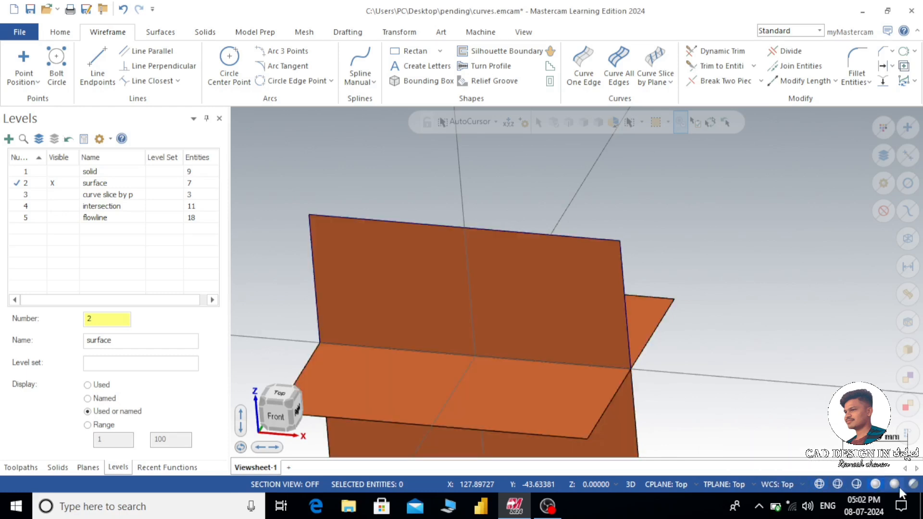
click(819, 484)
mouse_move(723, 328)
middle_down()
mouse_move(709, 305)
mouse_move(584, 320)
middle_up()
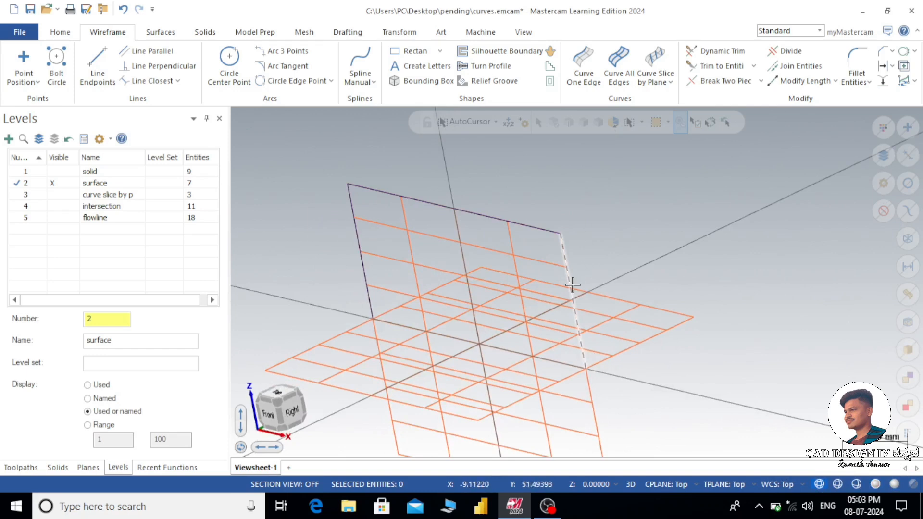
click(878, 483)
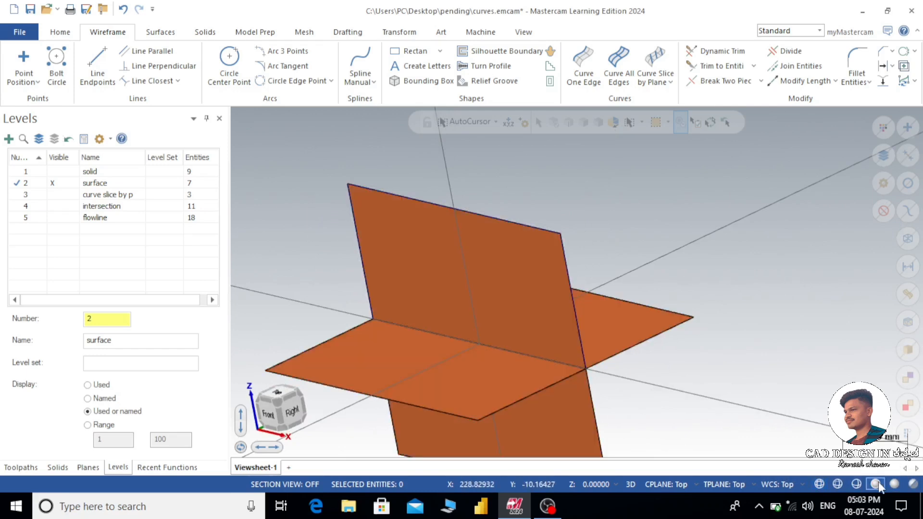
mouse_move(758, 316)
middle_down()
mouse_move(781, 297)
mouse_move(769, 320)
middle_up()
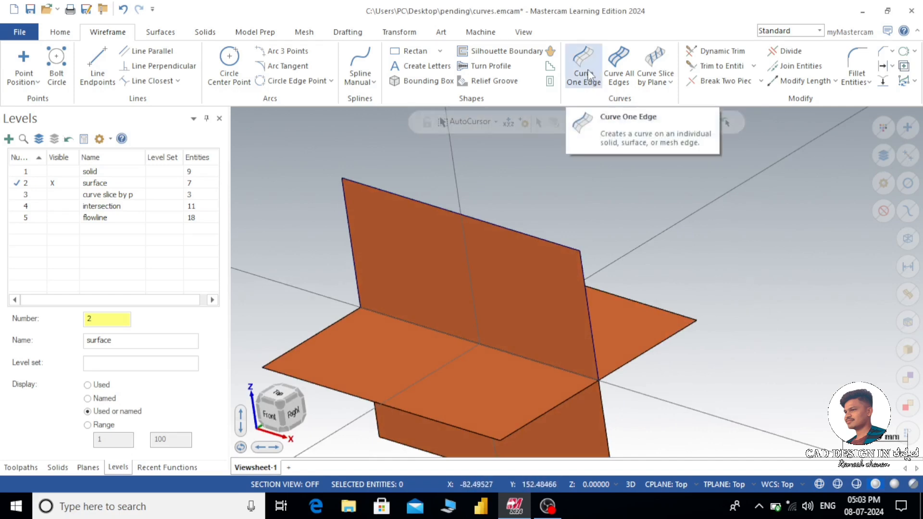
Step: Select all wireframe entities on the surface level and delete them
click(906, 240)
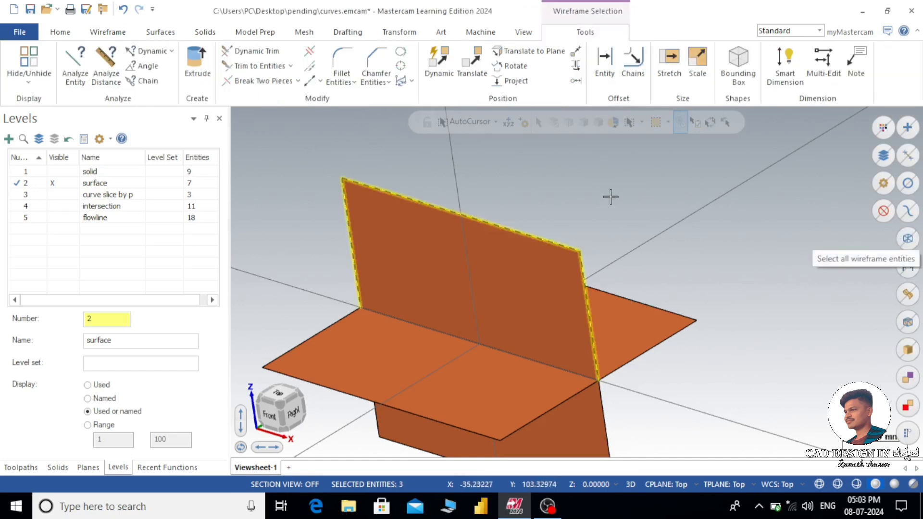
middle_drag(611, 196, 642, 186)
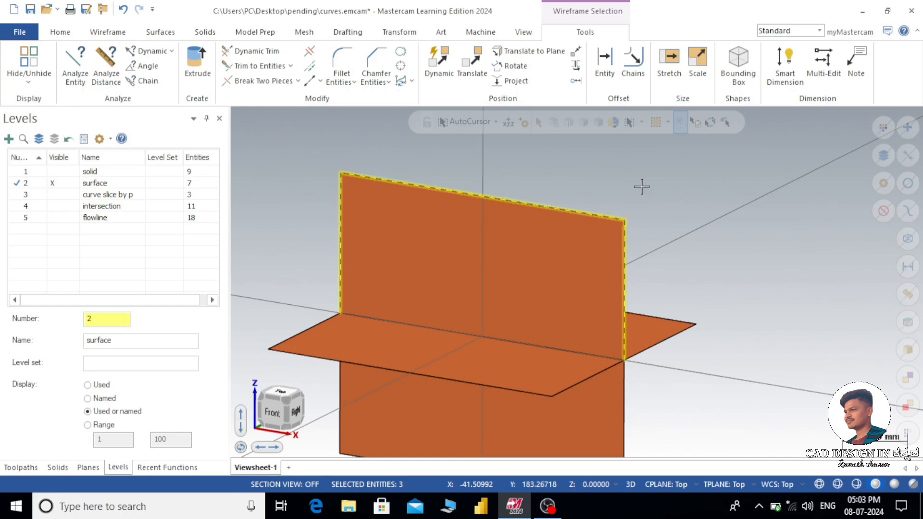
key(Delete)
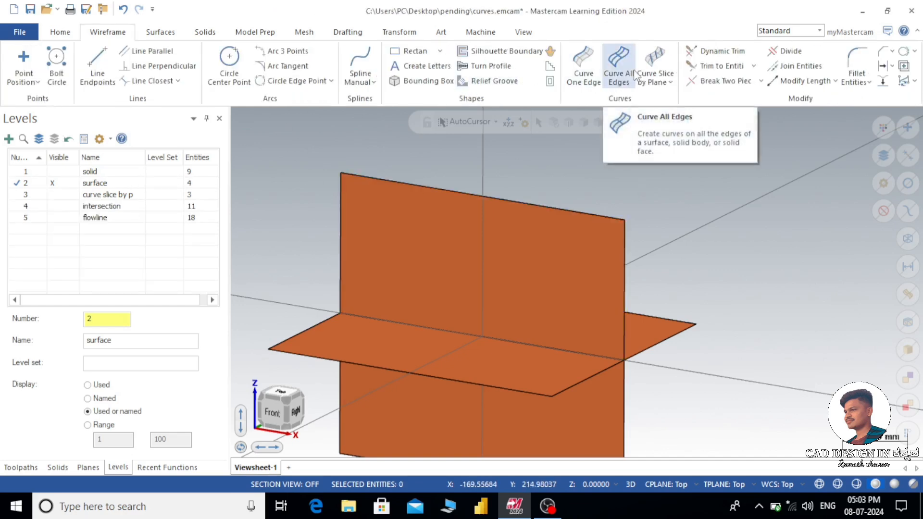
Step: Make the solid level active and visible with the surface level hidden, and delete all entities on the solid level
click(28, 172)
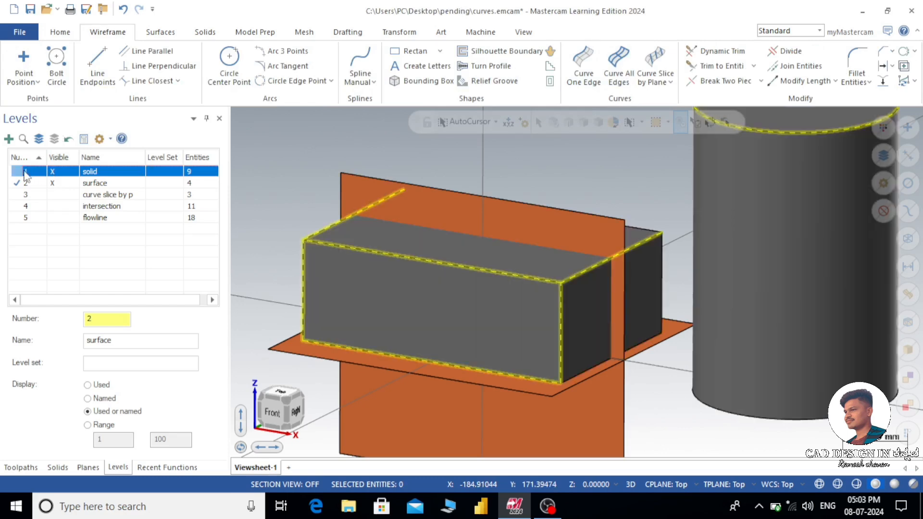
click(53, 184)
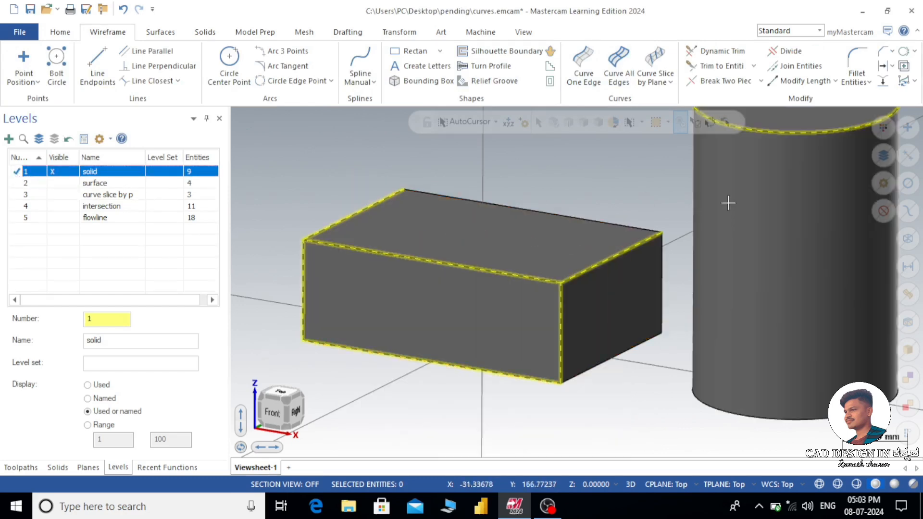
key(alt+F1)
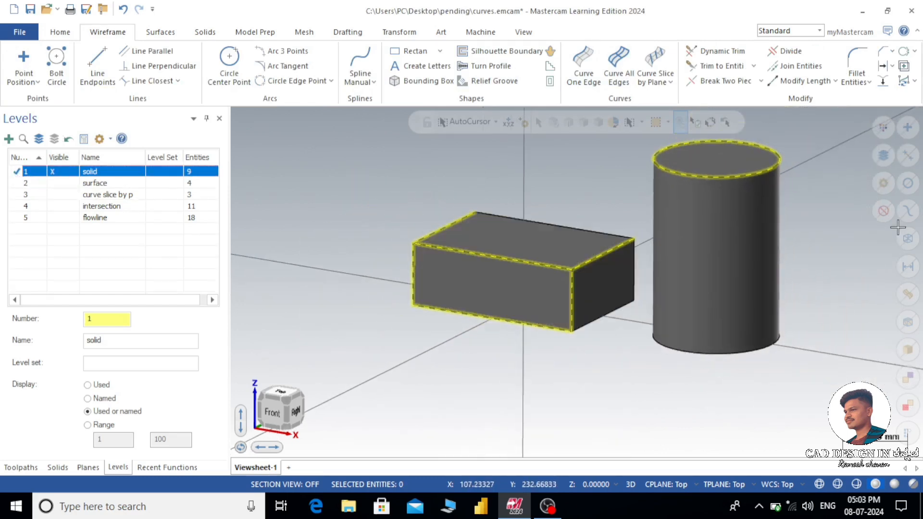
key(ctrl+a)
key(Delete)
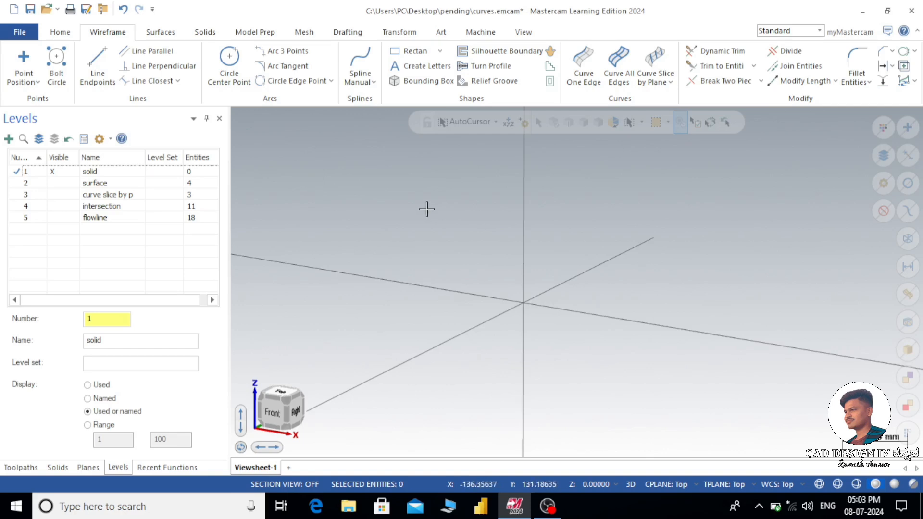
Step: Create a solid primitive block centred on the origin in the top view, about 204 mm long, 161 mm wide and 92 mm high
key(alt+1)
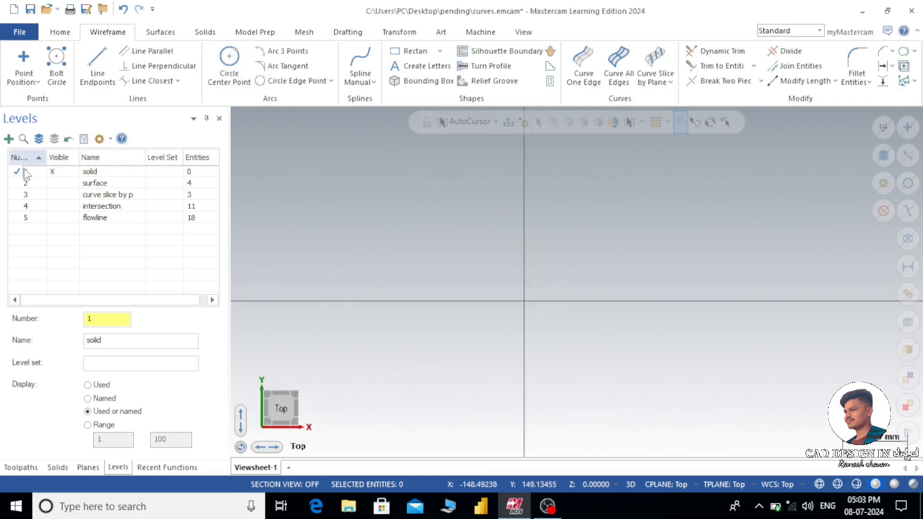
click(17, 173)
click(176, 31)
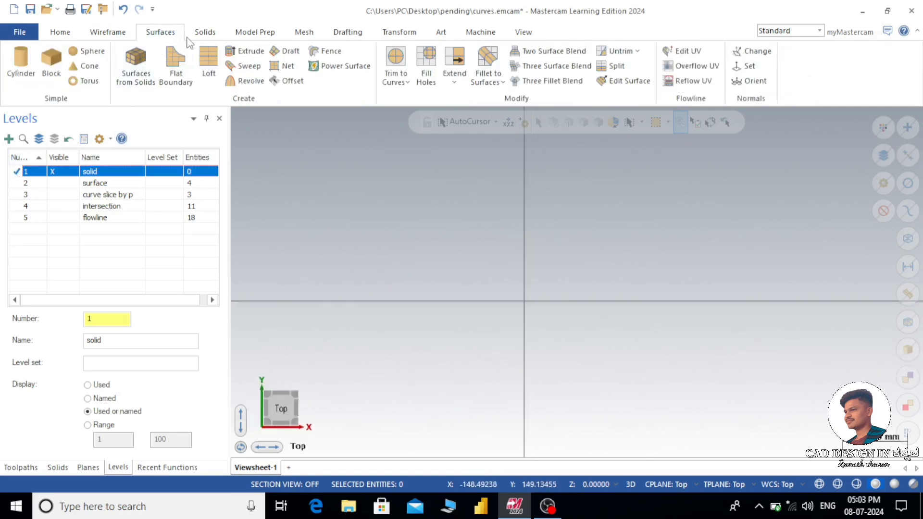
click(204, 32)
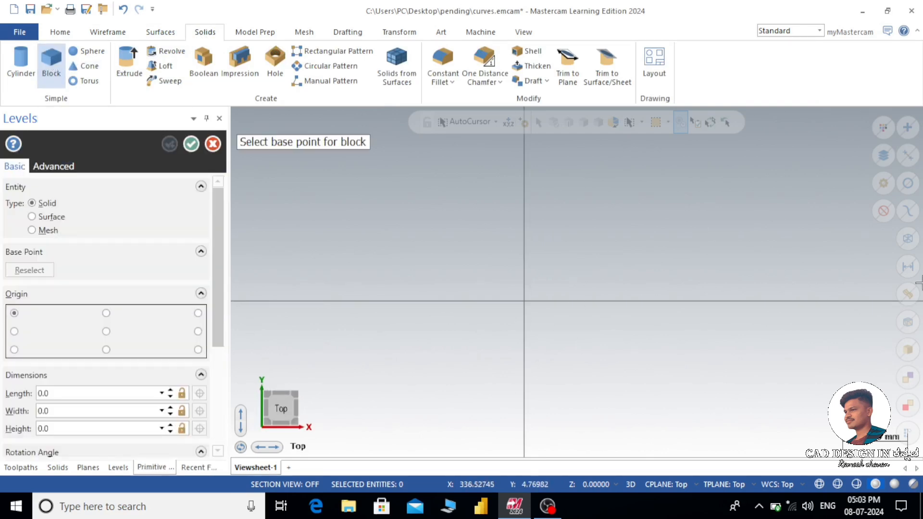
click(106, 332)
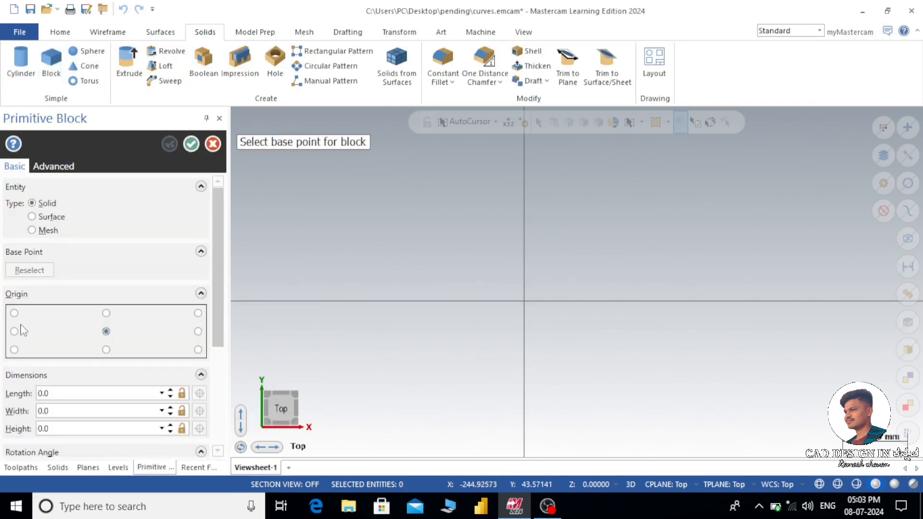
click(525, 302)
click(644, 206)
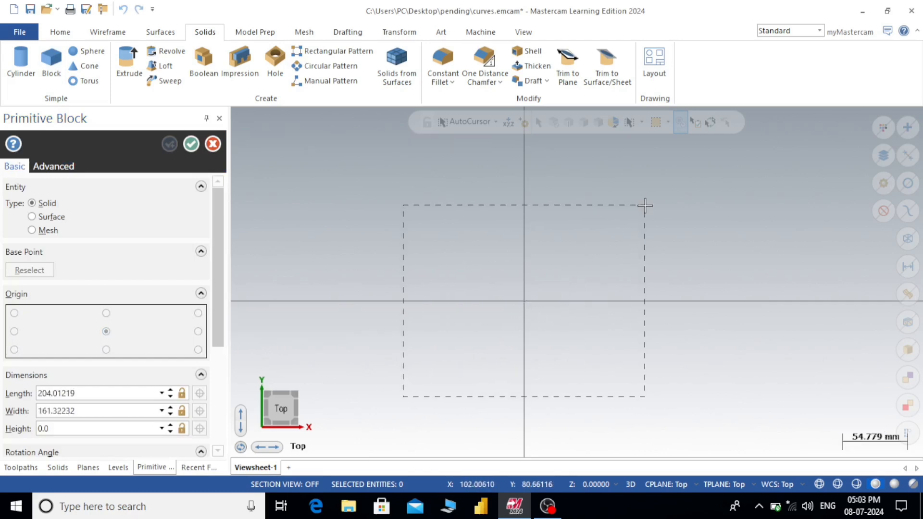
middle_drag(644, 206, 610, 180)
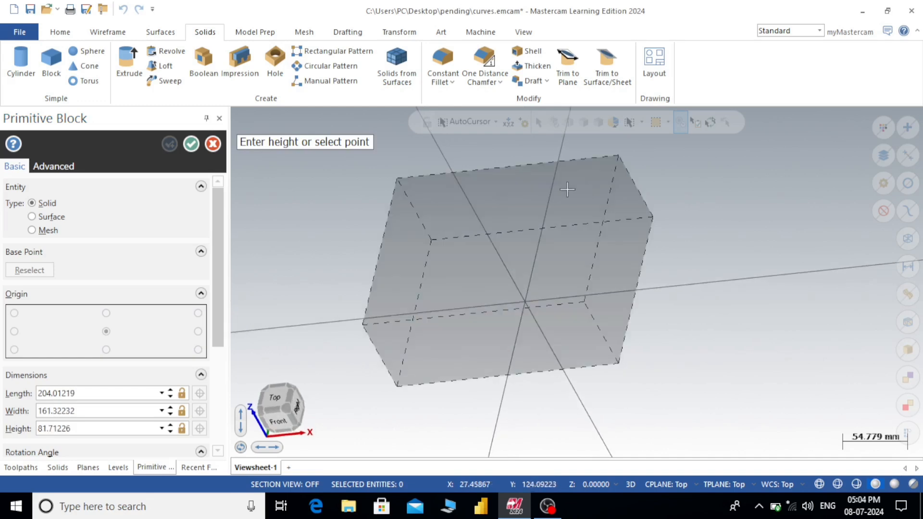
click(556, 193)
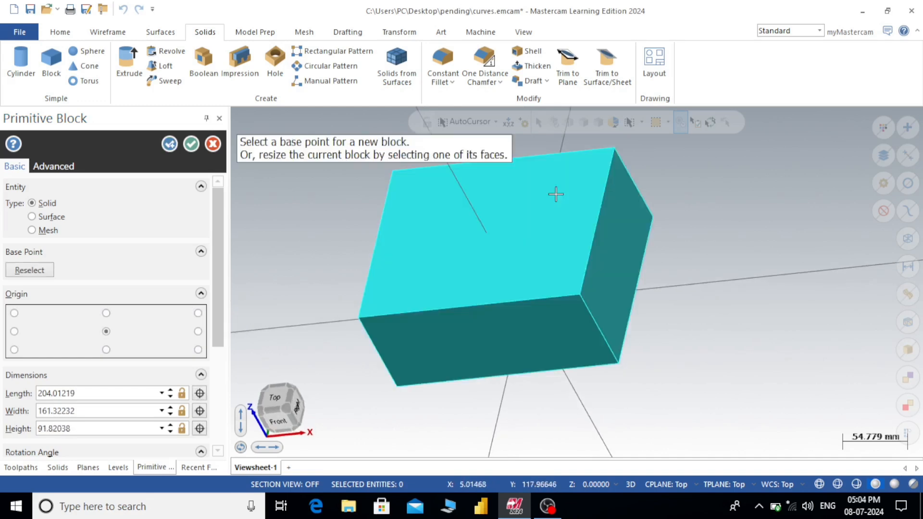
click(191, 144)
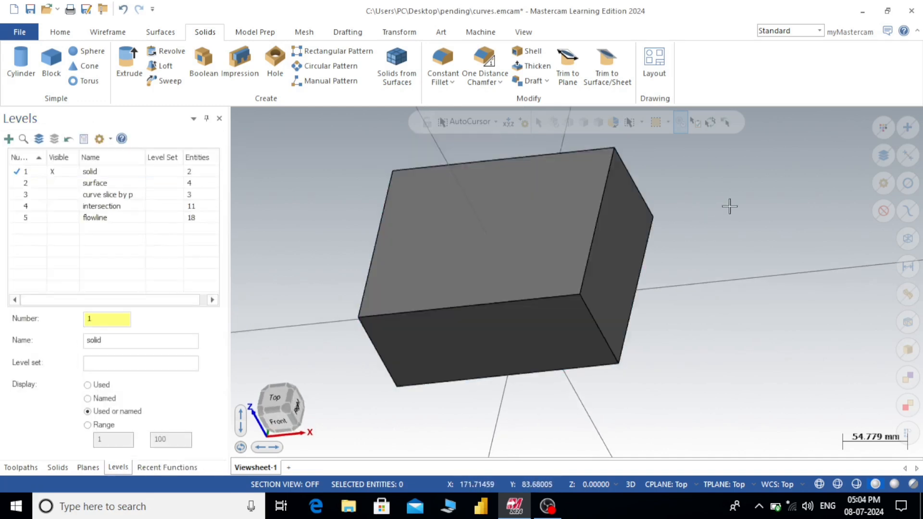
Step: Use Curve All Edges on the block's top face with both loops kept and a tolerance of 0.02
click(112, 33)
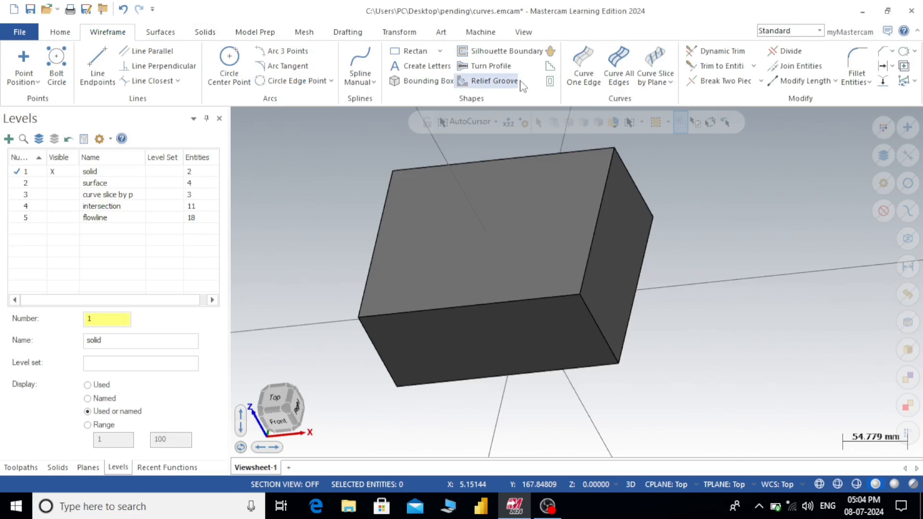
click(618, 67)
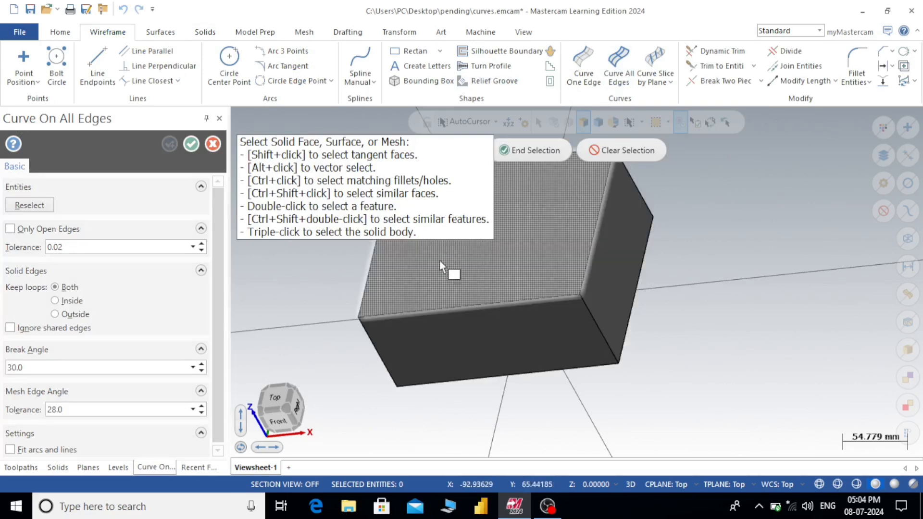
scroll(735, 262, down, 4)
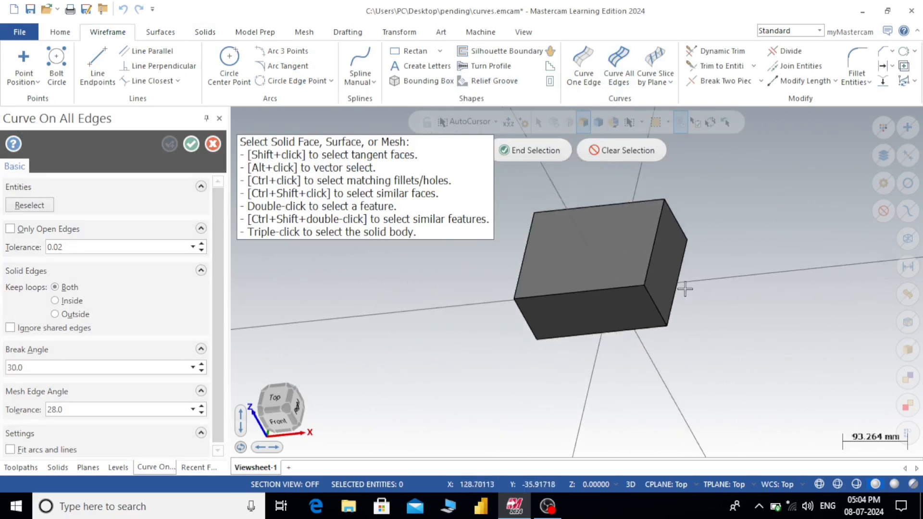
click(601, 245)
scroll(693, 173, up, 2)
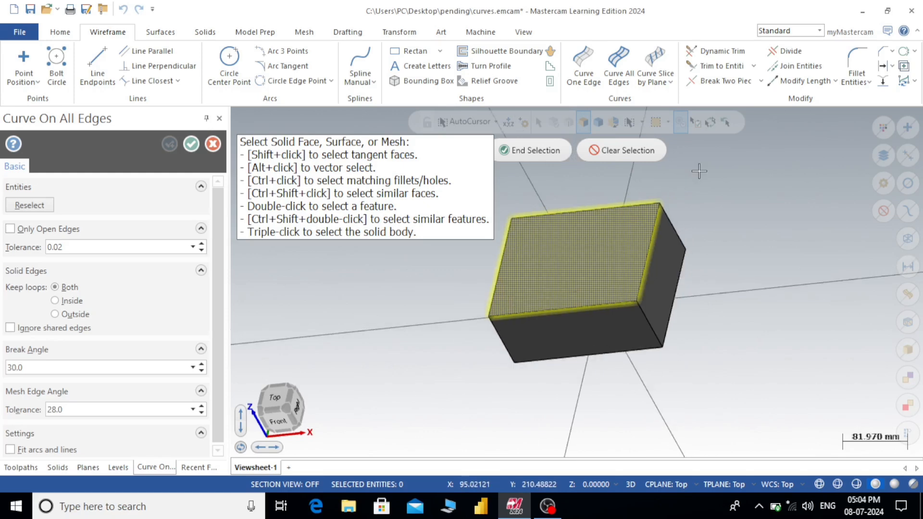
click(521, 152)
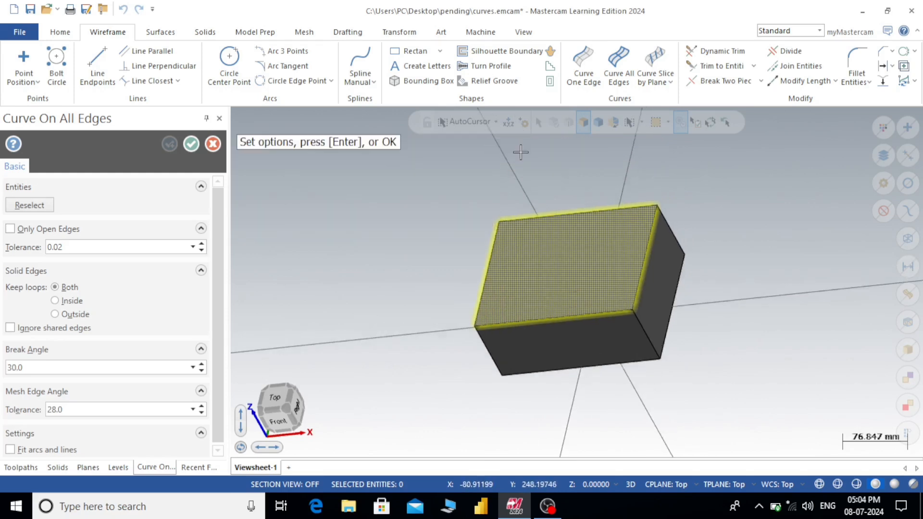
click(191, 144)
scroll(622, 207, up, 2)
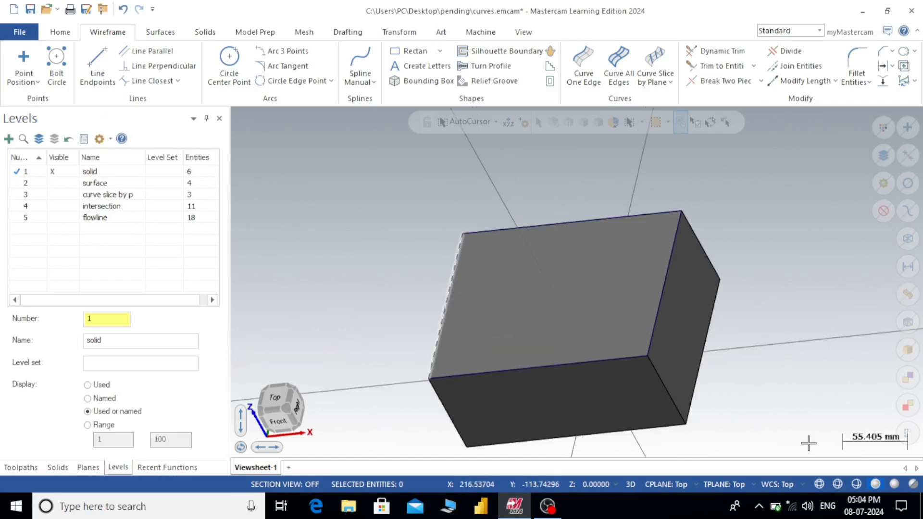
Step: Check the block's edge curves in wireframe and shaded display, and delete all wireframe entities while keeping the solid
click(823, 487)
mouse_move(784, 390)
middle_down()
mouse_move(800, 305)
mouse_move(765, 287)
mouse_move(759, 316)
mouse_move(781, 299)
mouse_move(773, 276)
mouse_move(765, 297)
mouse_move(822, 428)
middle_up()
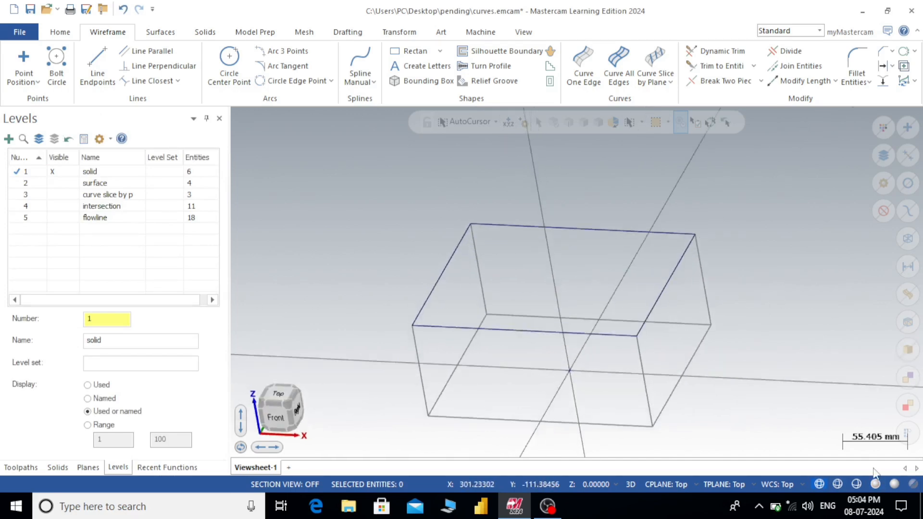
click(877, 485)
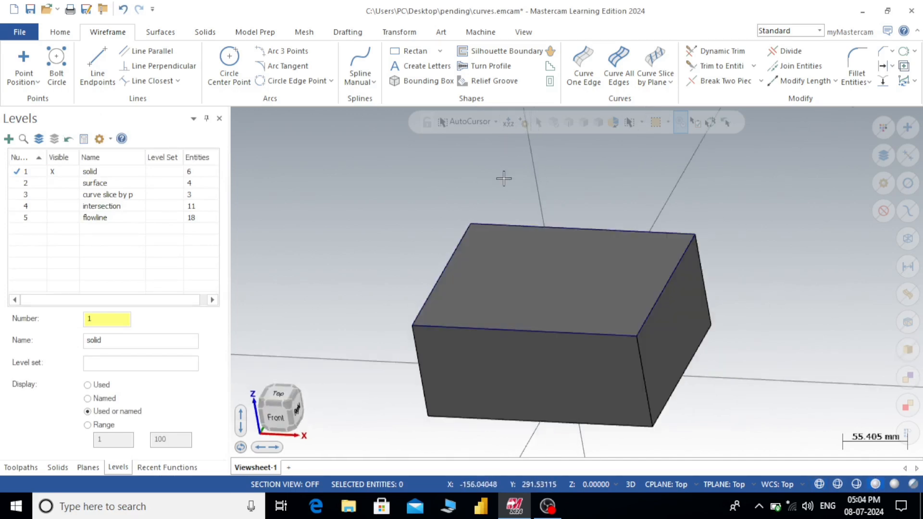
mouse_move(776, 236)
middle_down()
mouse_move(821, 239)
mouse_move(783, 218)
mouse_move(717, 207)
middle_up()
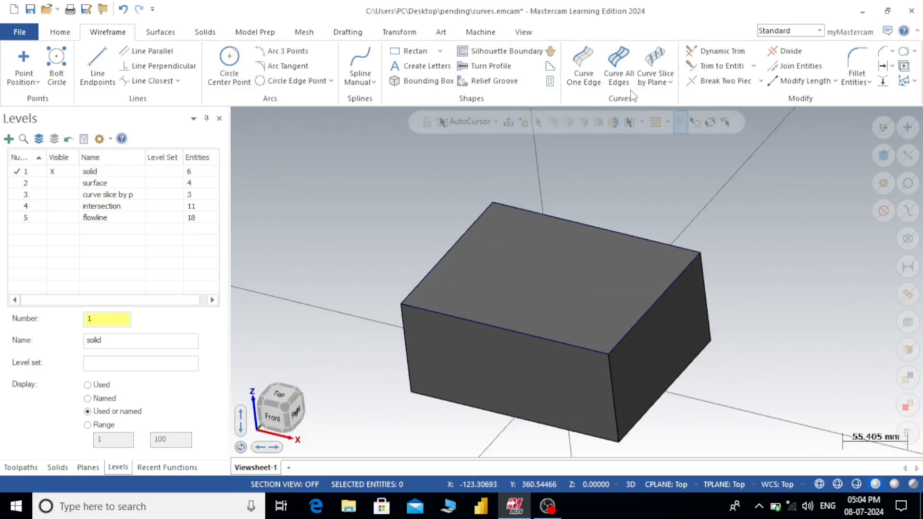
click(908, 238)
key(Delete)
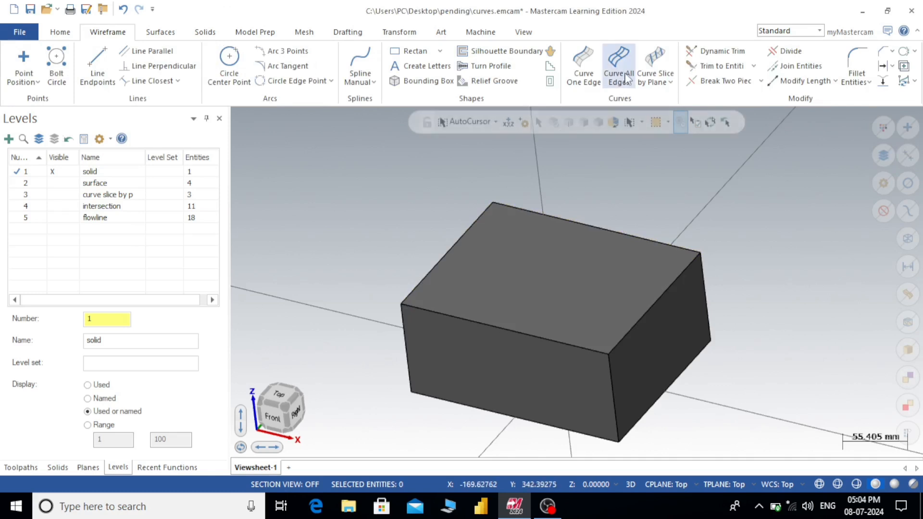
Step: Start Curve Slice by Plane and choose the whole solid block as the geometry to slice
click(671, 84)
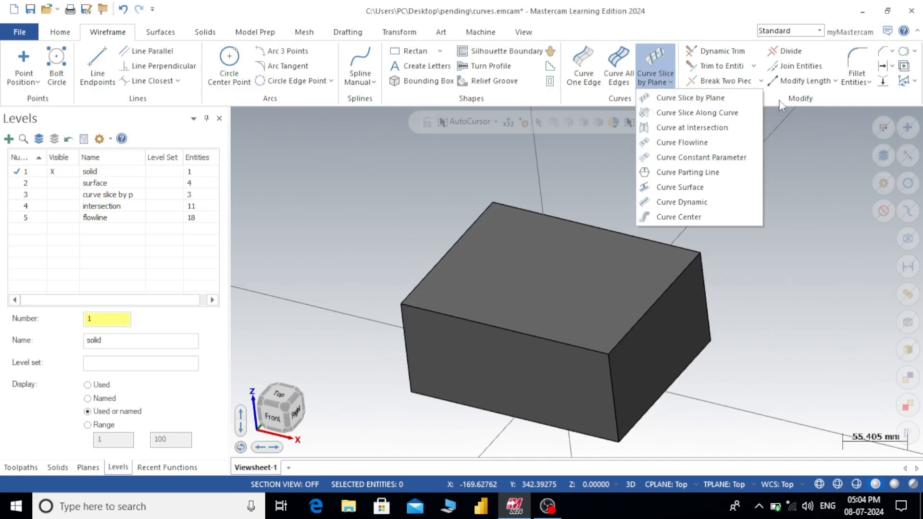
click(672, 99)
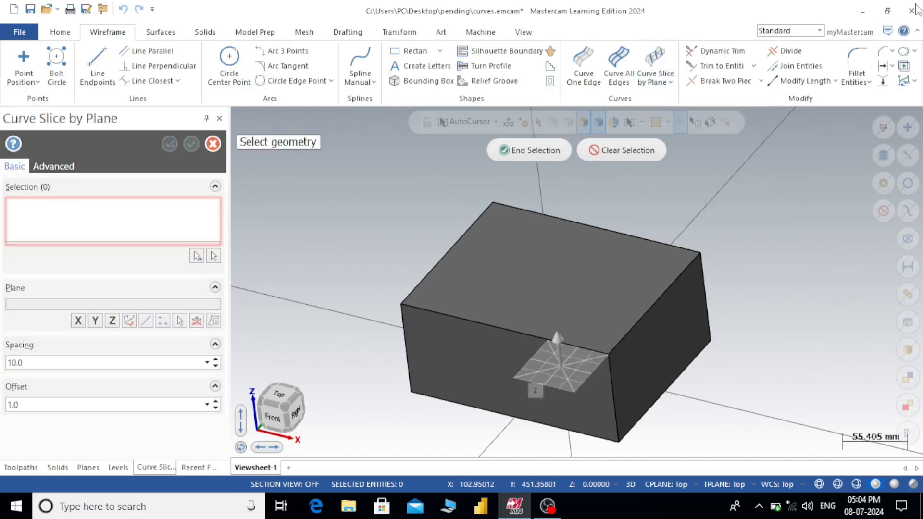
mouse_move(802, 247)
middle_down()
mouse_move(819, 242)
mouse_move(822, 224)
mouse_move(802, 258)
mouse_move(811, 248)
middle_up()
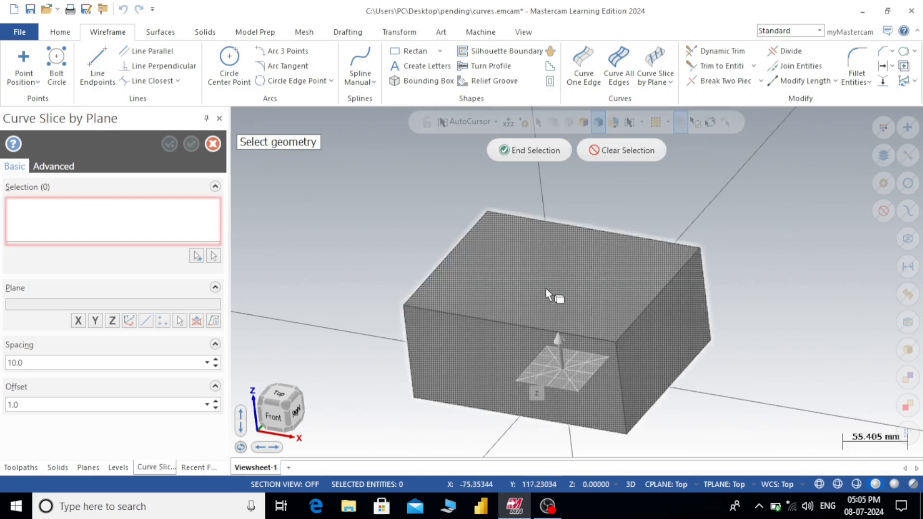
click(598, 123)
click(550, 284)
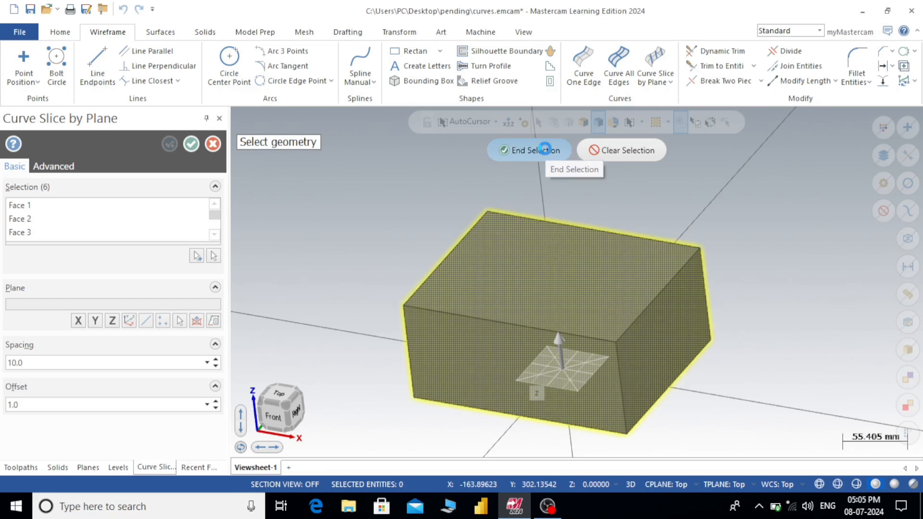
click(545, 149)
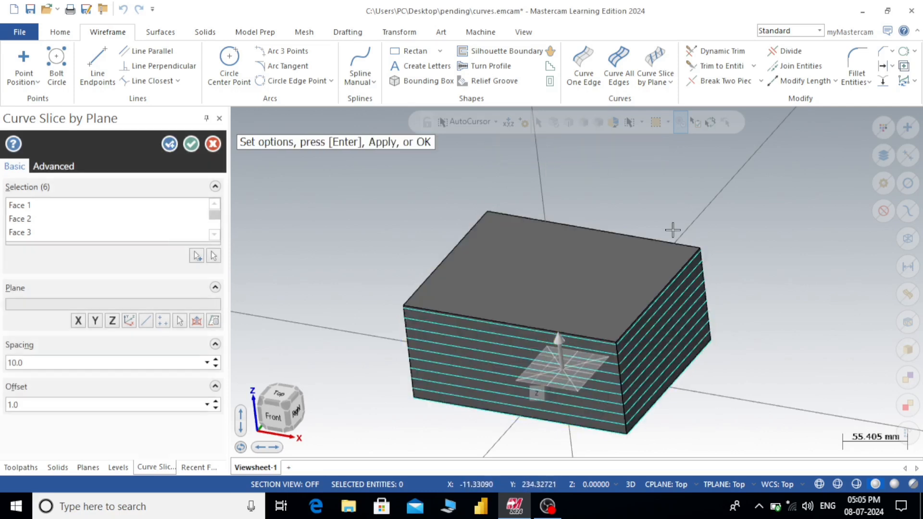
Step: Examine the previewed slice curves around the block's side faces in wireframe and shaded display
mouse_move(626, 401)
middle_down()
mouse_move(632, 382)
mouse_move(624, 387)
middle_up()
scroll(556, 228, down, 6)
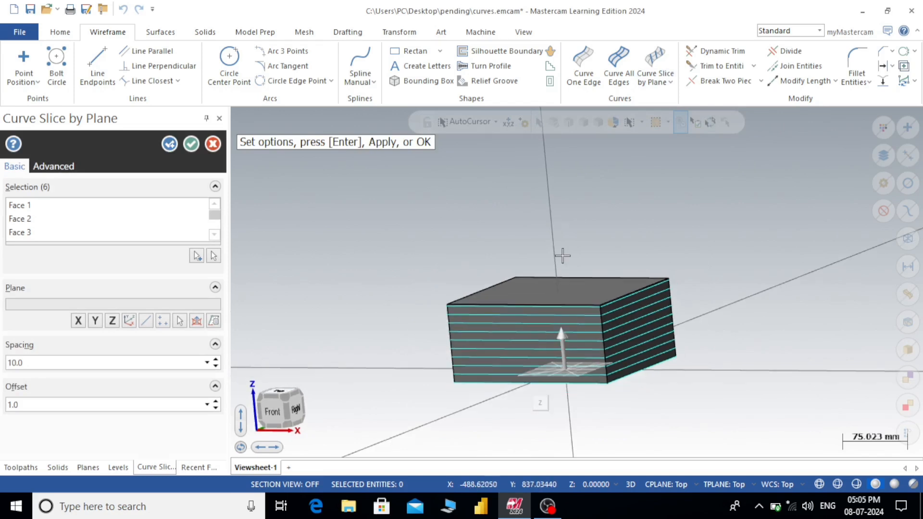
scroll(606, 386, up, 8)
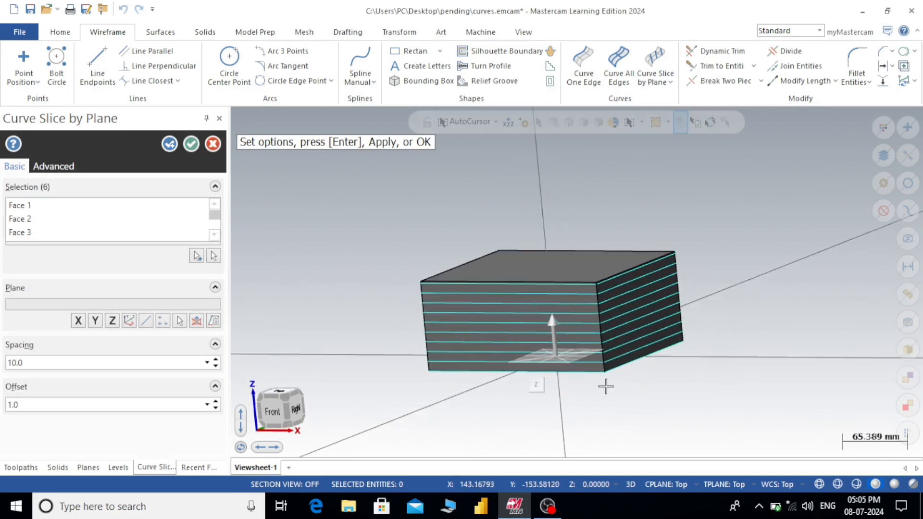
click(817, 484)
mouse_move(596, 375)
middle_down()
mouse_move(590, 432)
mouse_move(537, 317)
mouse_move(593, 319)
middle_up()
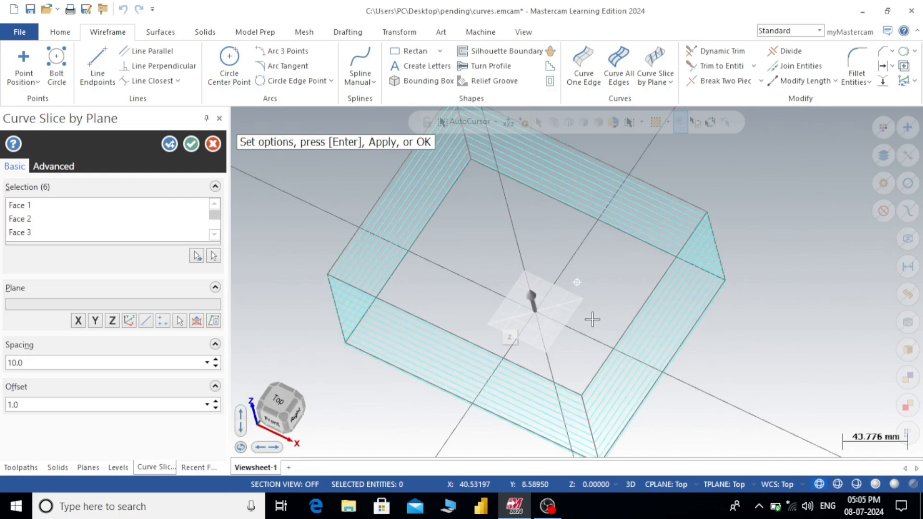
key(alt+s)
middle_drag(793, 411, 773, 371)
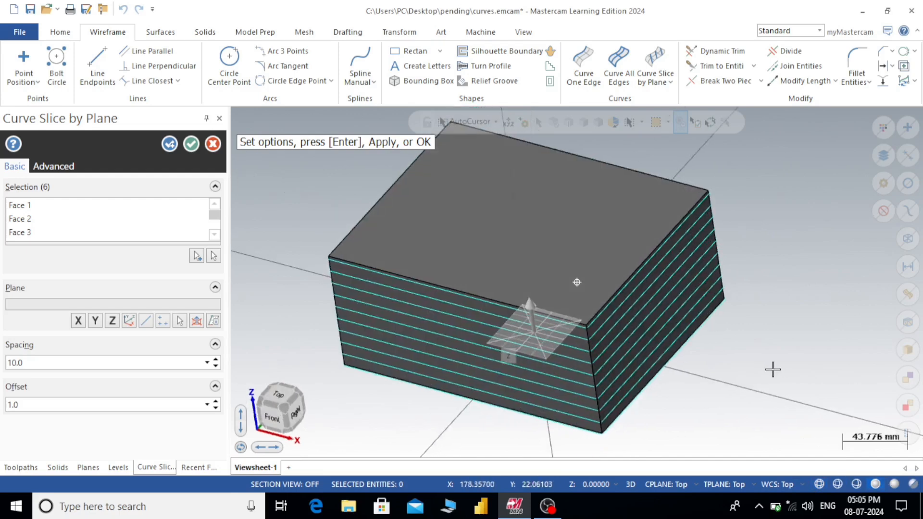
Step: Preview the block's slices with the plane set along the X, Y and Z axes in turn
click(77, 321)
middle_drag(457, 325, 534, 305)
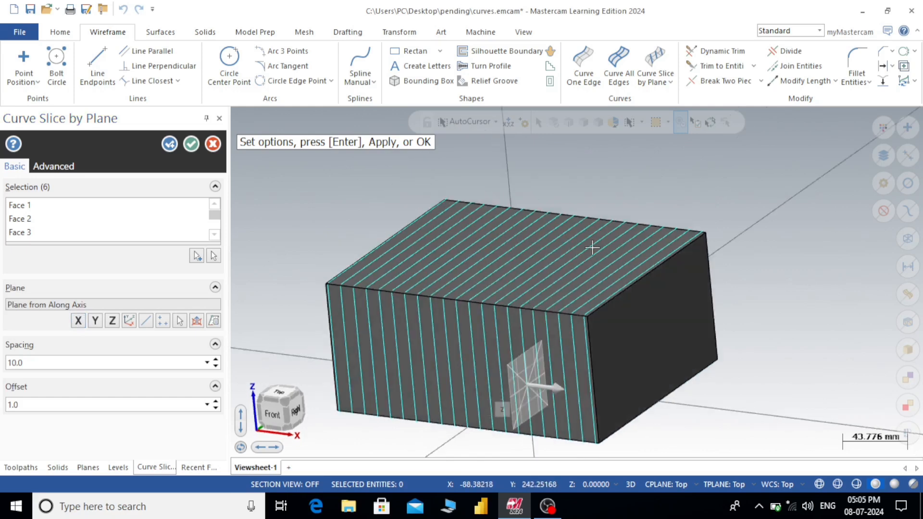
click(95, 322)
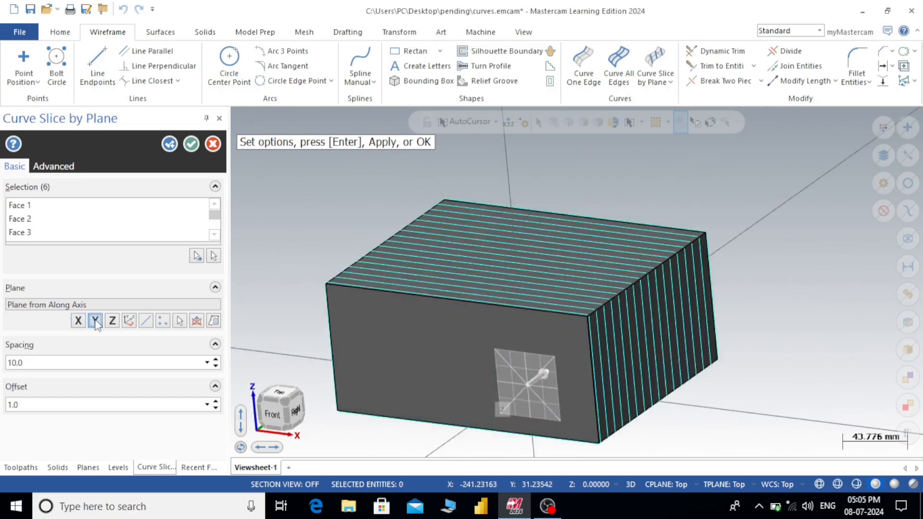
click(112, 321)
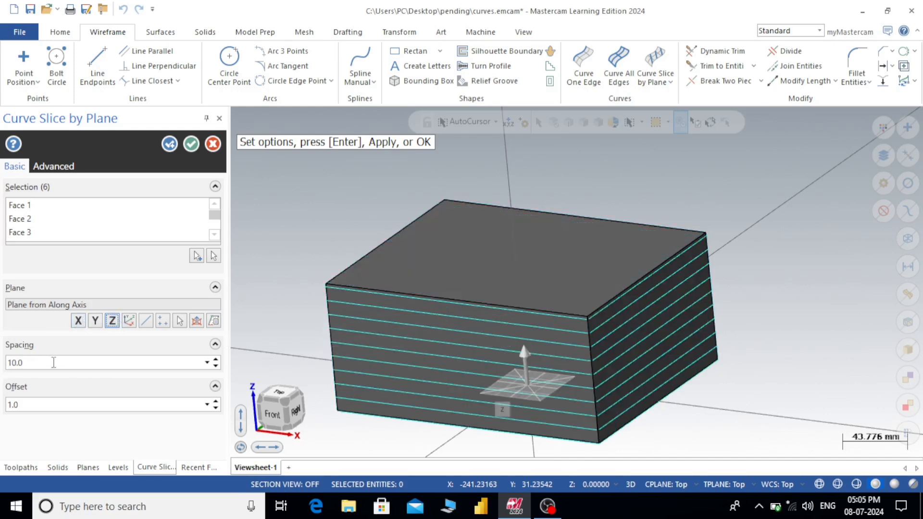
Step: Set the slice spacing to 20 and preview the slices along the Y axis and the Z axis
double_click(29, 363)
double_click(37, 409)
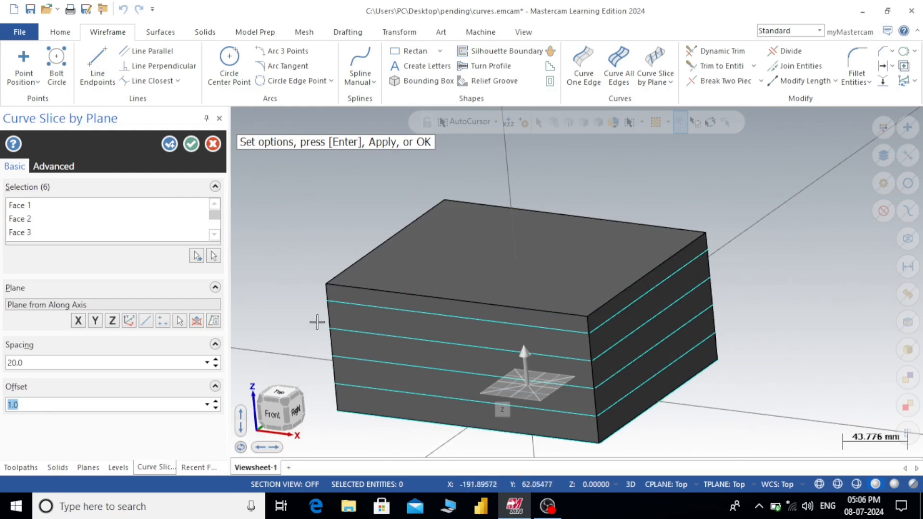
click(96, 322)
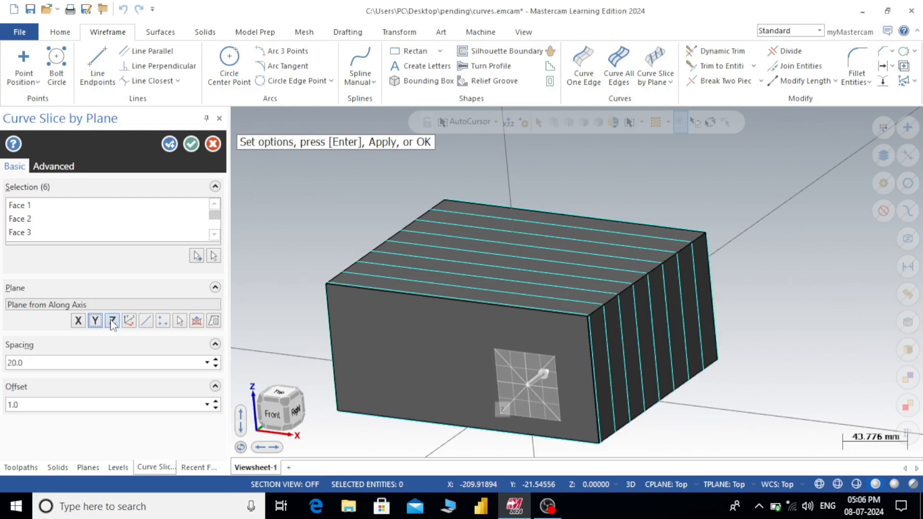
click(112, 321)
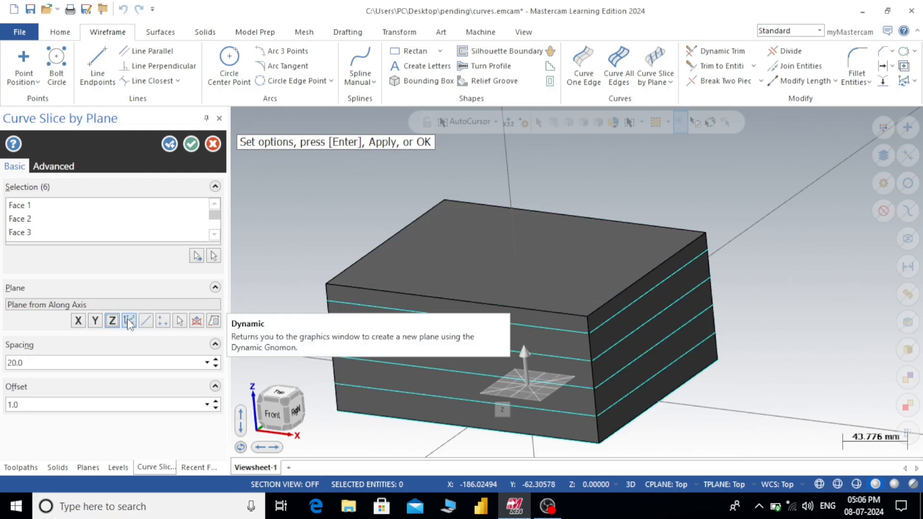
Step: Define a dynamic slicing plane from the block's top face with its origin at about X -92.4, Y 47.3, Z 0
click(129, 322)
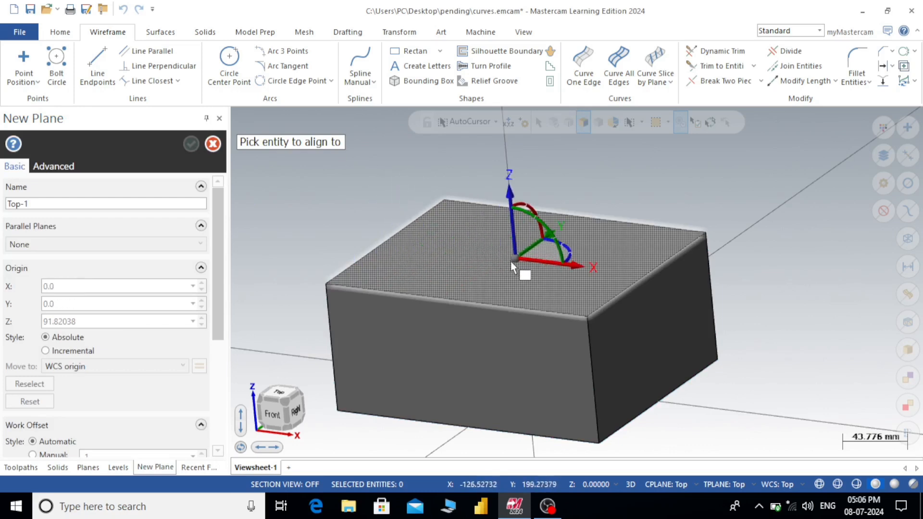
click(467, 263)
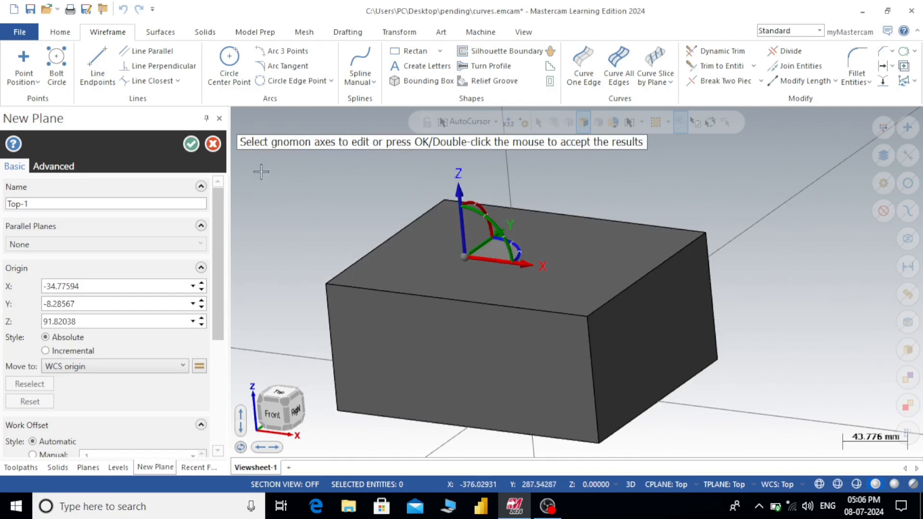
middle_drag(461, 223, 454, 268)
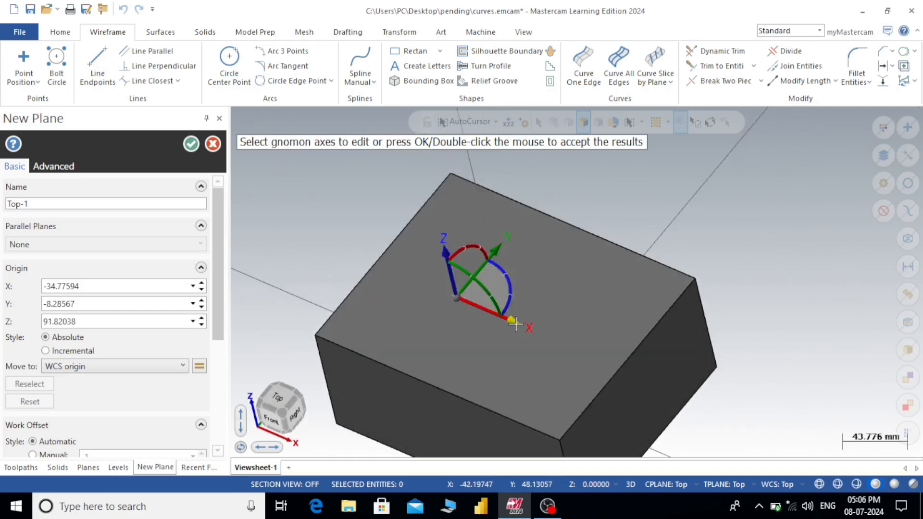
click(455, 299)
click(455, 300)
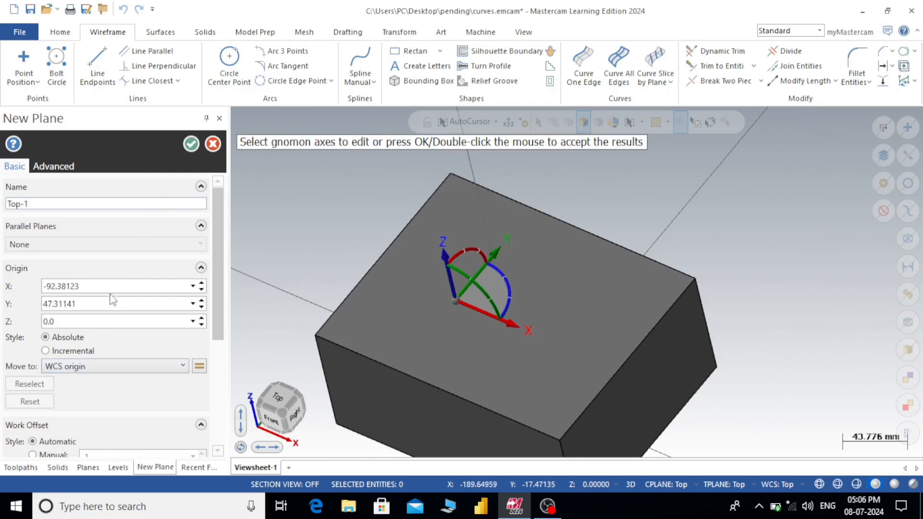
middle_drag(354, 310, 327, 306)
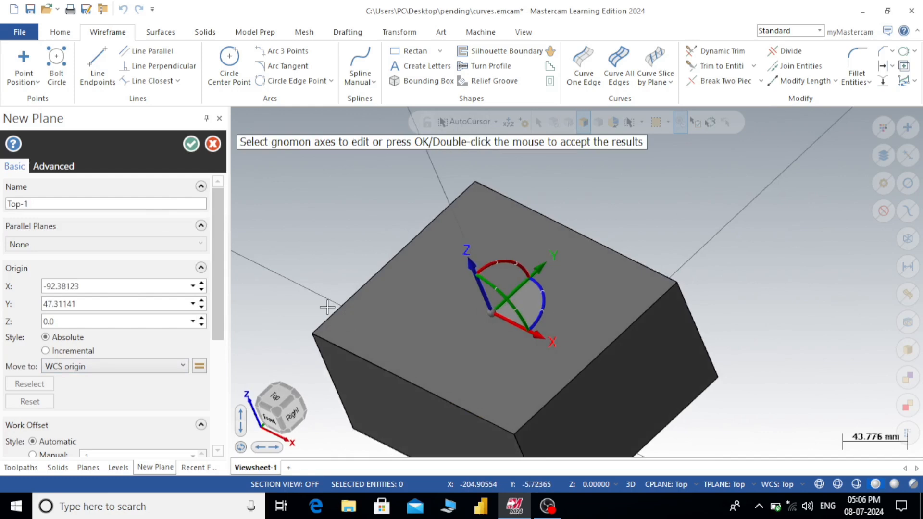
double_click(329, 267)
middle_drag(392, 324, 316, 306)
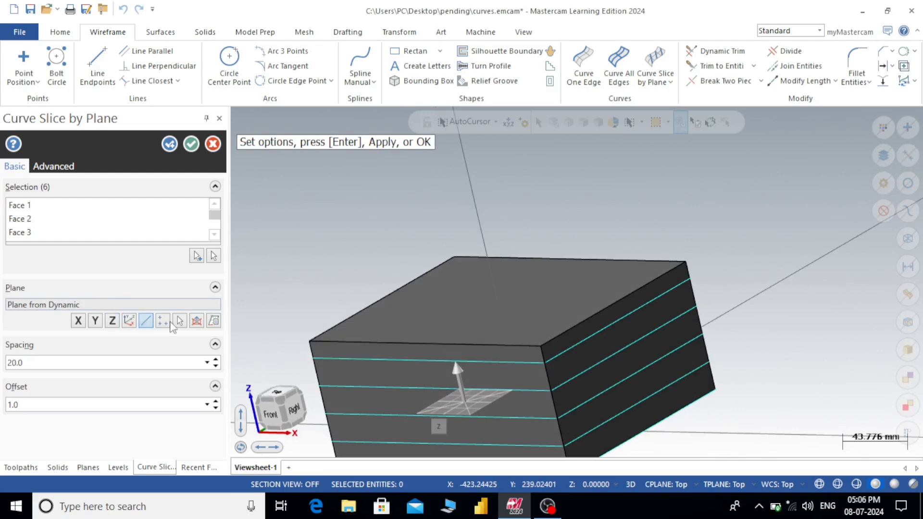
Step: Draw a diagonal line about 260 mm long across the block's top face, from the back-left corner to the front-right corner
click(103, 76)
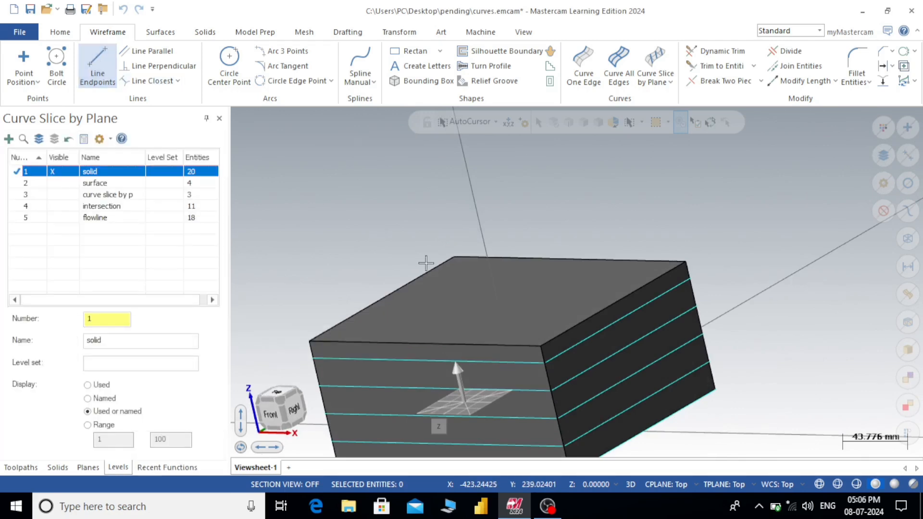
middle_drag(461, 256, 467, 304)
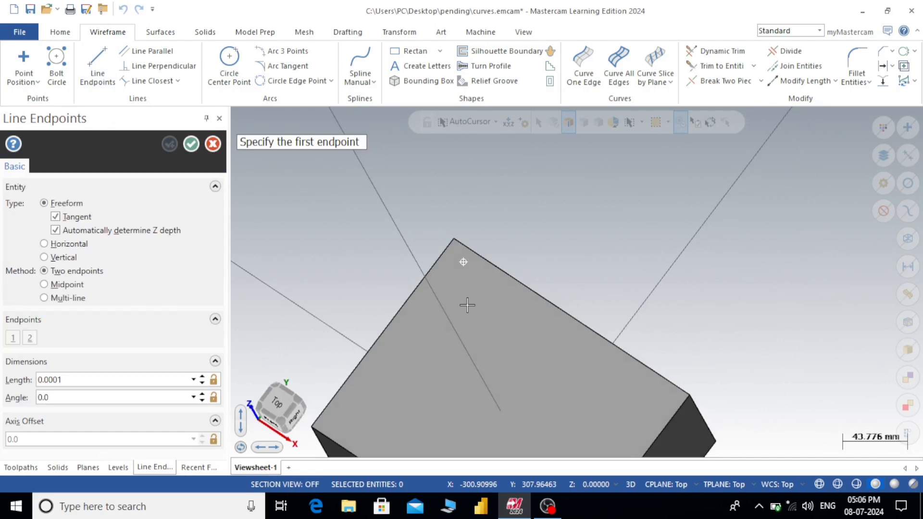
click(454, 239)
middle_drag(454, 241, 519, 420)
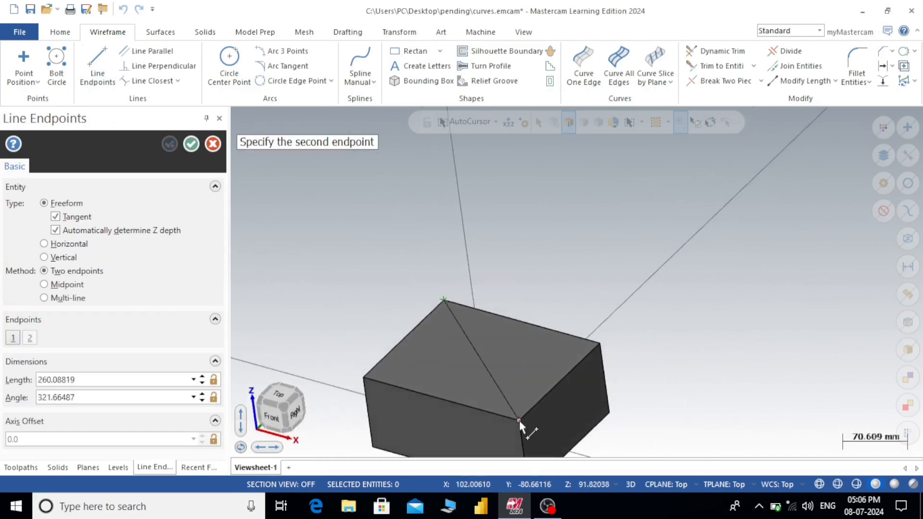
click(520, 420)
click(191, 144)
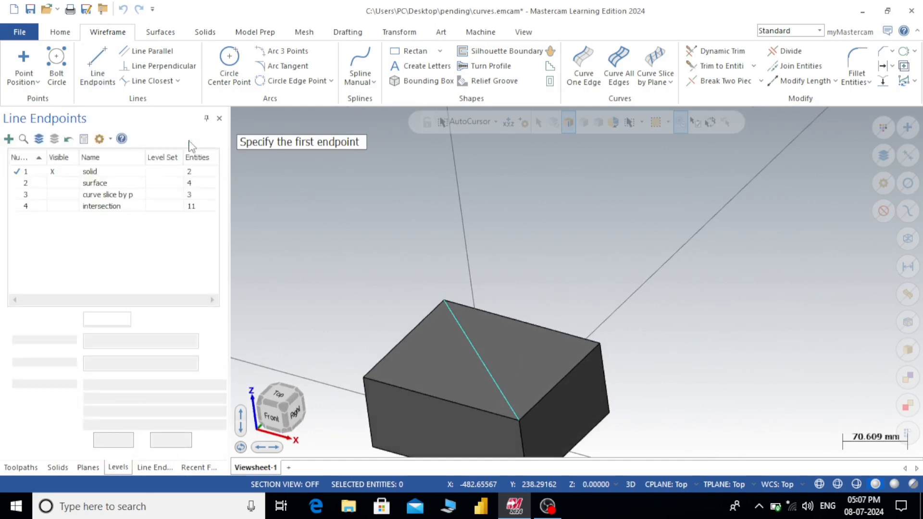
Step: Create Curve Slice by Plane curves on the whole block, using the top face's diagonal line as the plane, spacing 20 and offset 1
click(659, 63)
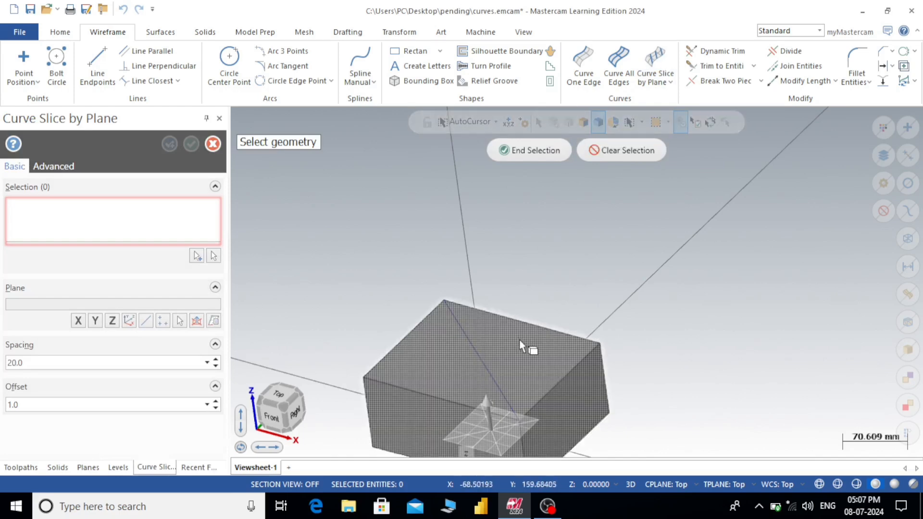
click(532, 351)
click(531, 151)
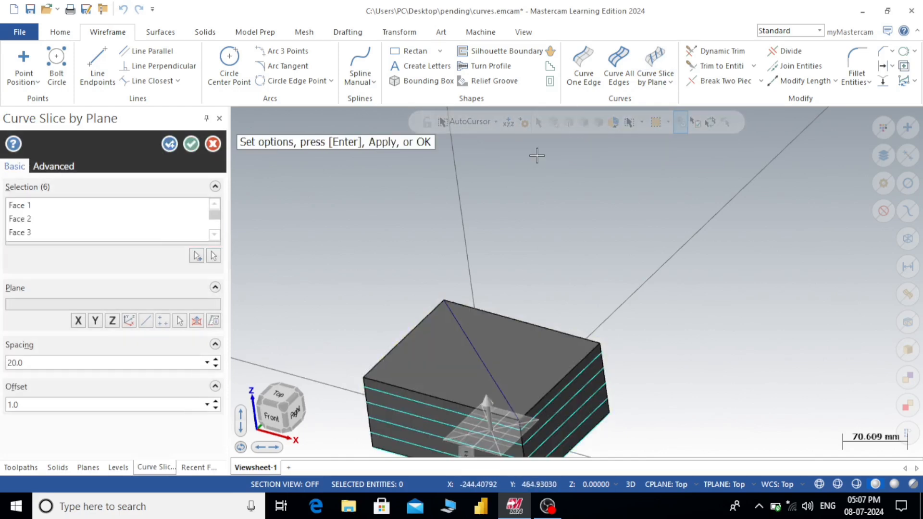
click(146, 320)
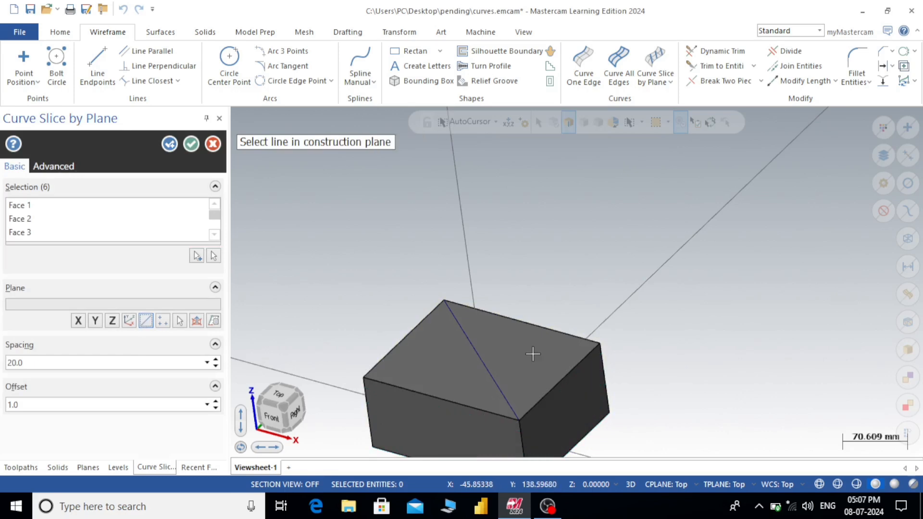
click(471, 351)
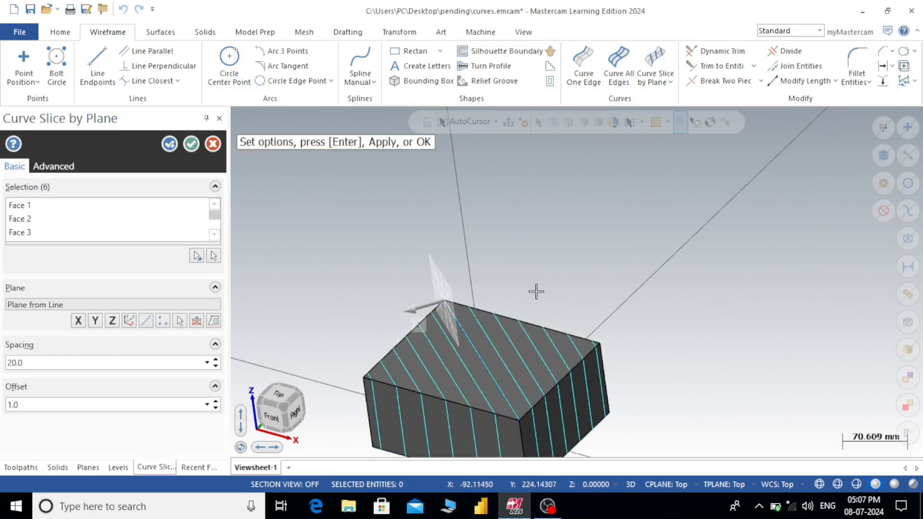
scroll(535, 243, down, 3)
scroll(525, 393, up, 5)
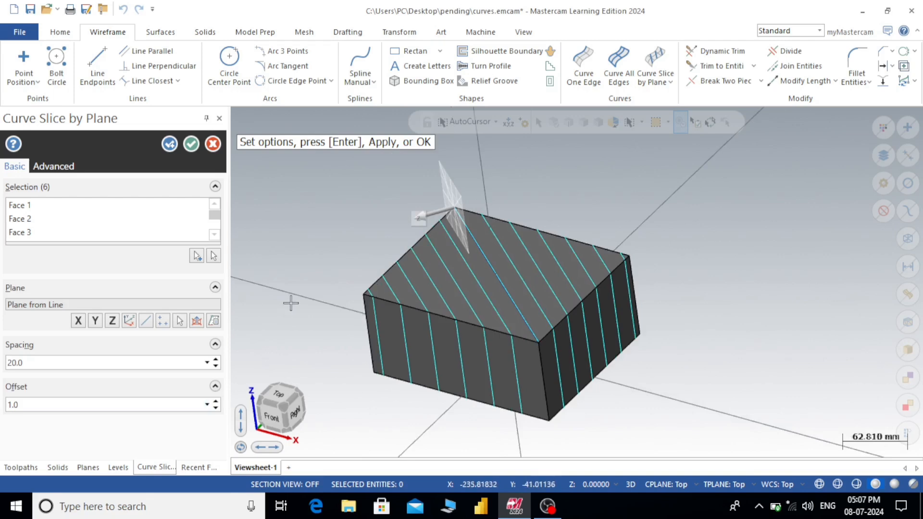
click(191, 144)
middle_drag(670, 278, 591, 292)
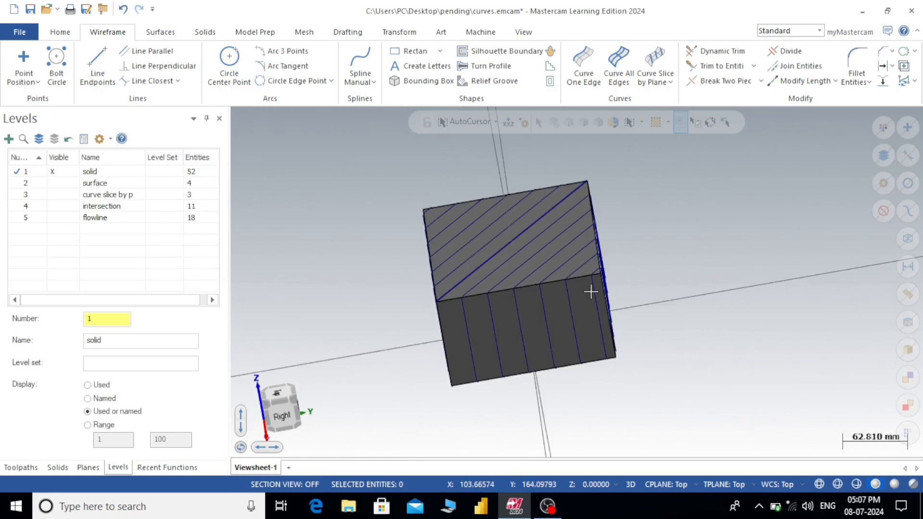
Step: Make the curve slice level (level 3) active and hide the solid level
click(26, 193)
click(51, 171)
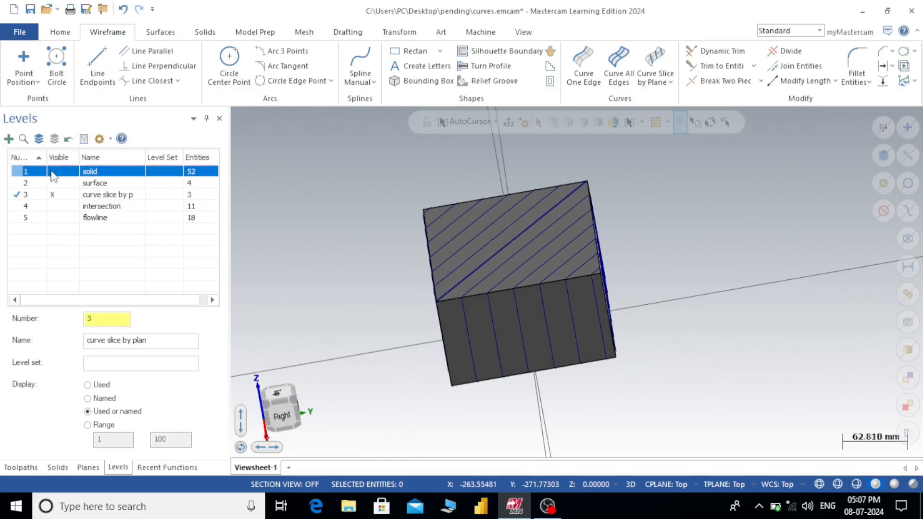
click(19, 195)
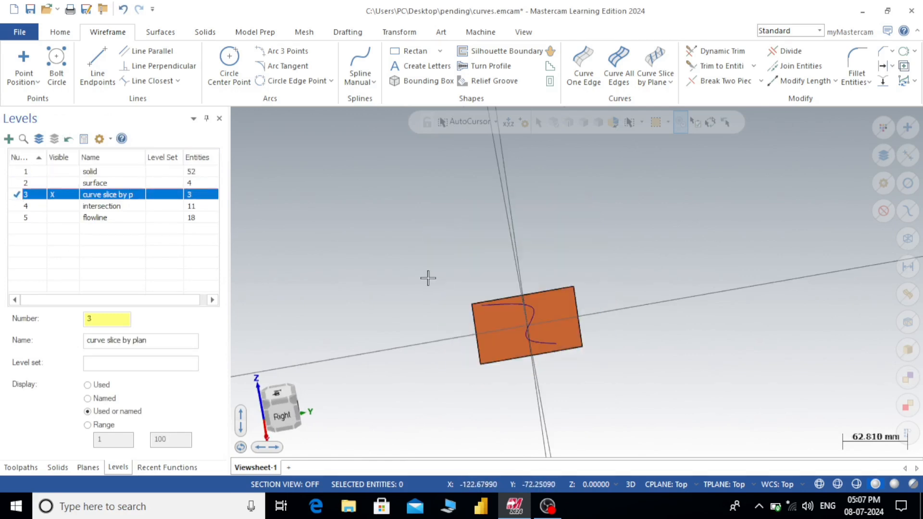
Step: Start Curve Slice Along Curve with both orange surfaces as the entities to slice and the S-shaped spline as the chain
click(669, 84)
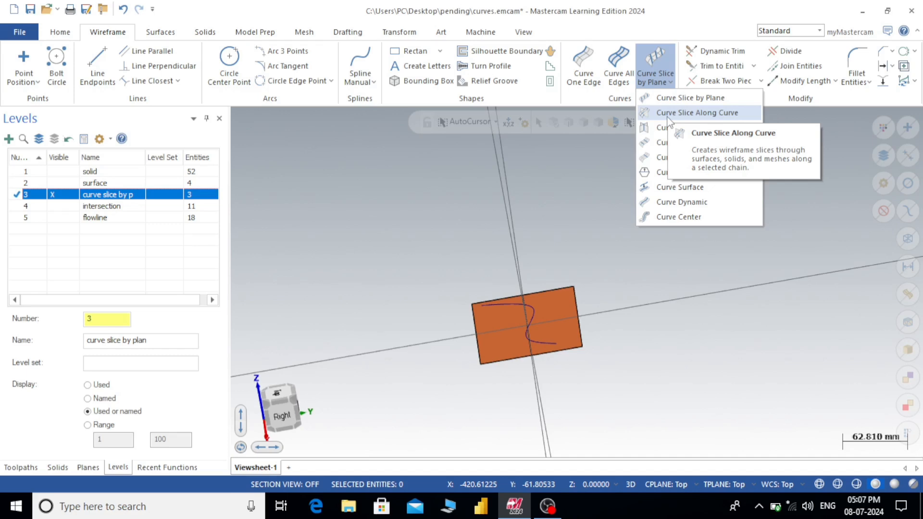
click(496, 333)
key(alt+1)
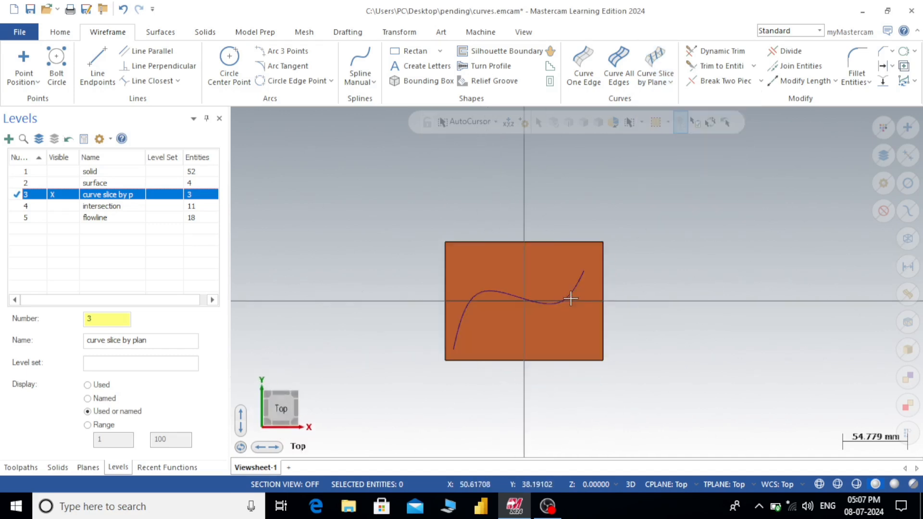
scroll(515, 342, up, 3)
scroll(515, 341, up, 1)
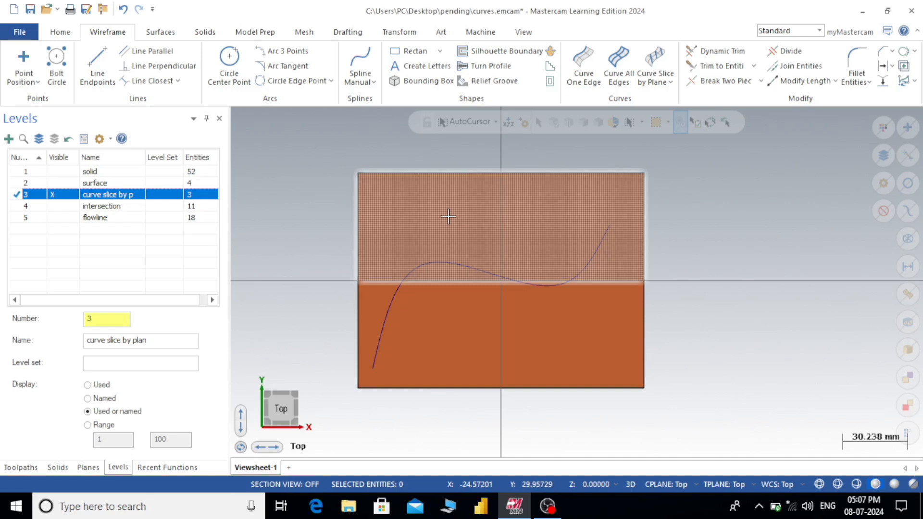
click(670, 84)
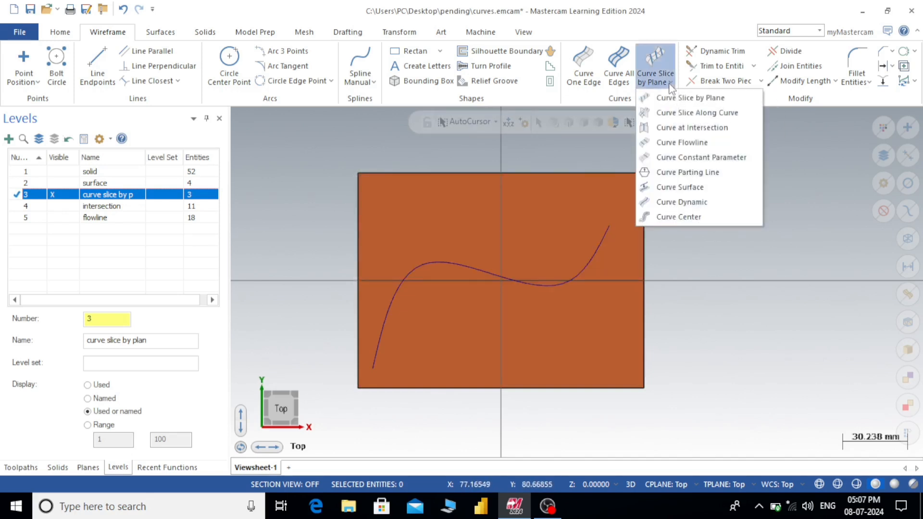
click(670, 115)
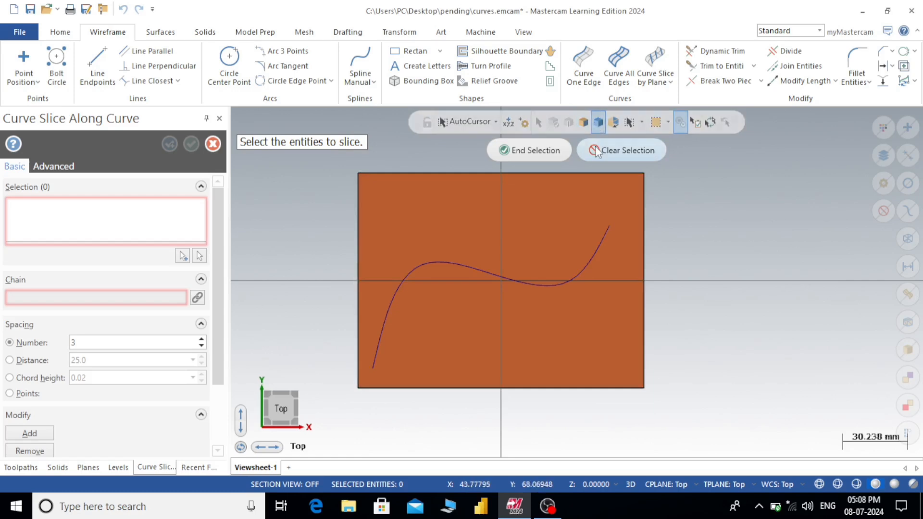
click(554, 242)
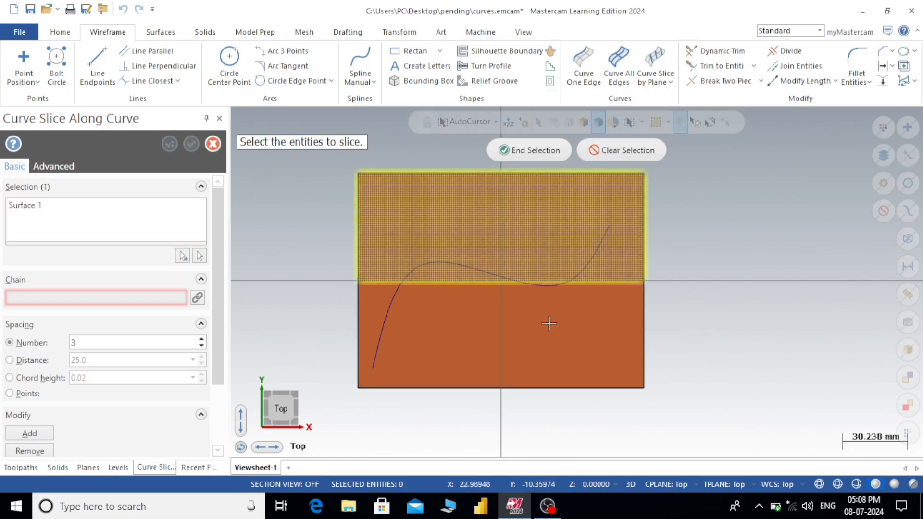
click(548, 324)
click(531, 159)
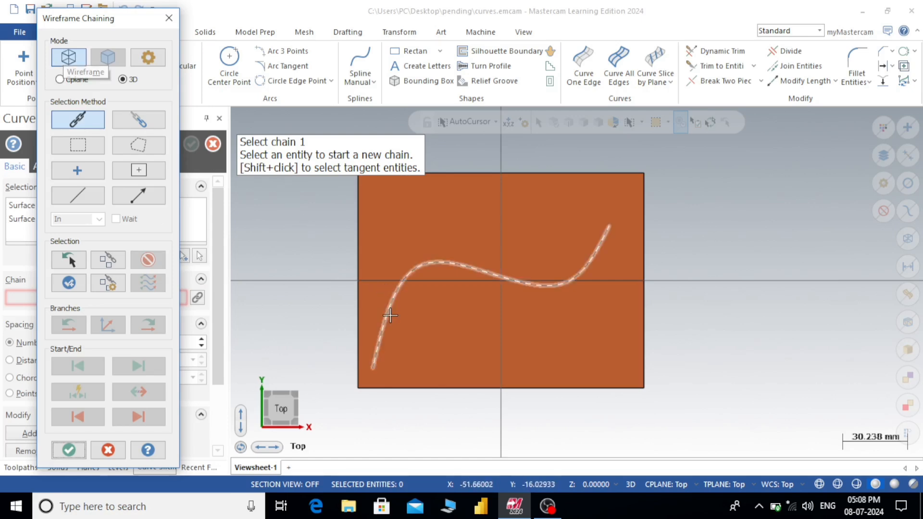
click(391, 312)
click(72, 451)
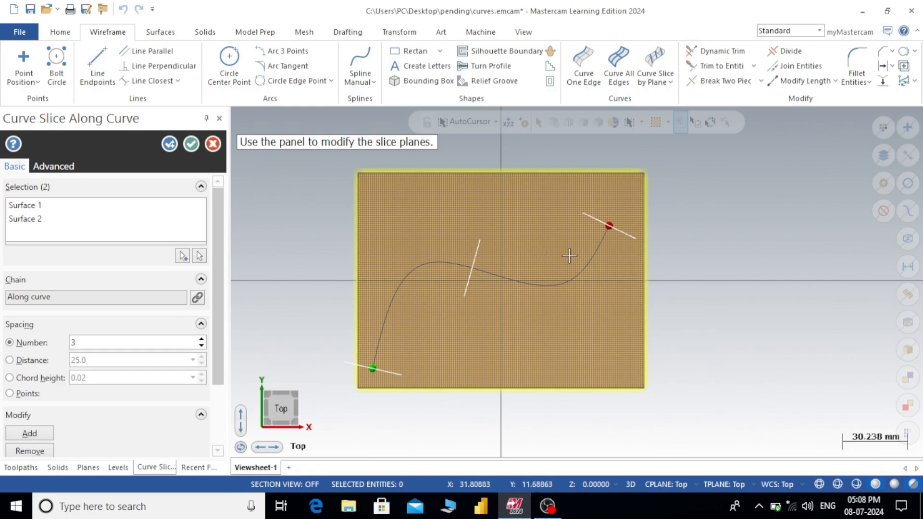
Step: Preview four slice planes along the curve, set the number of slices to 2, and create the slice curves
middle_drag(530, 334, 506, 284)
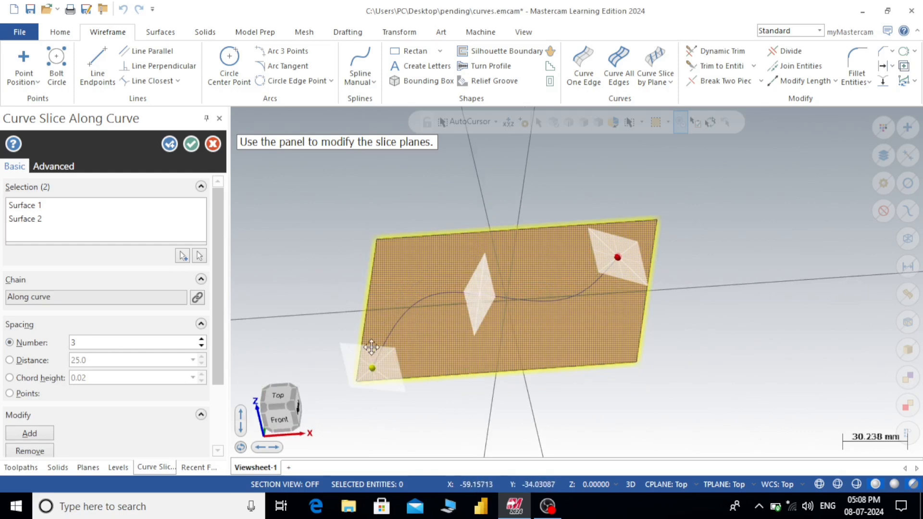
click(201, 339)
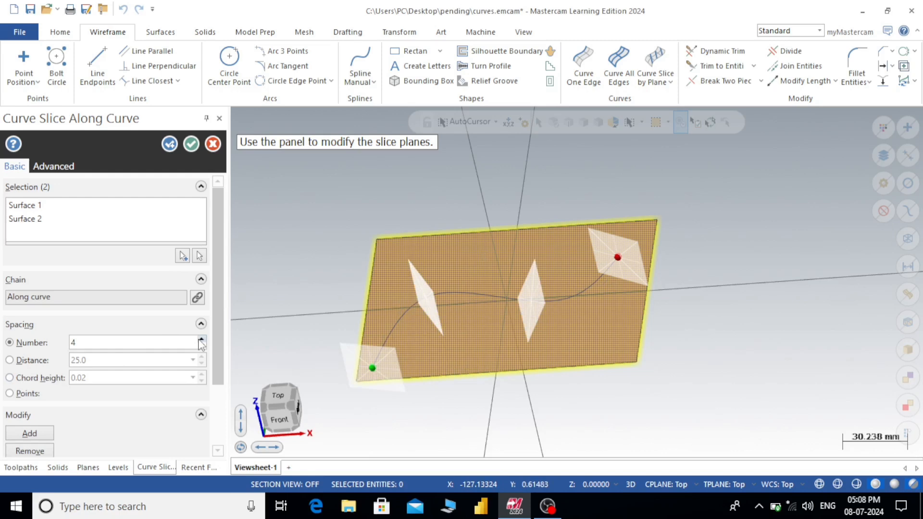
click(201, 347)
click(201, 346)
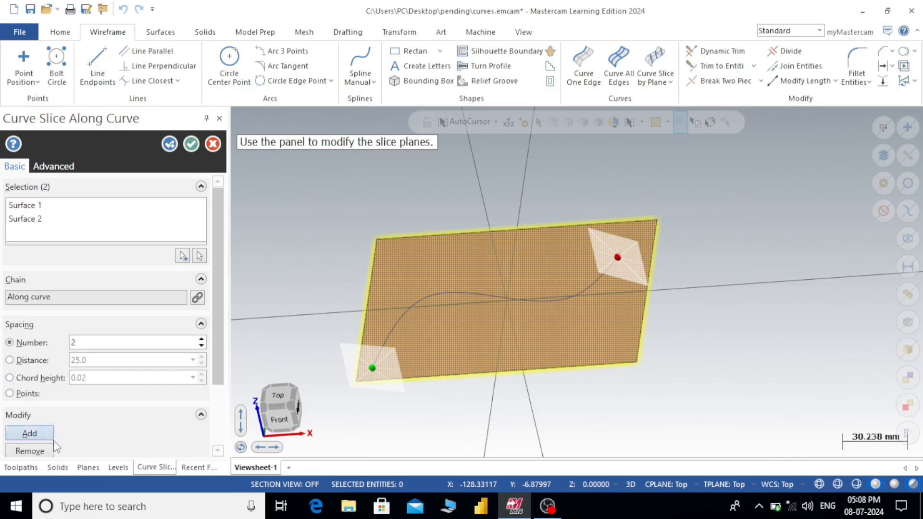
click(191, 143)
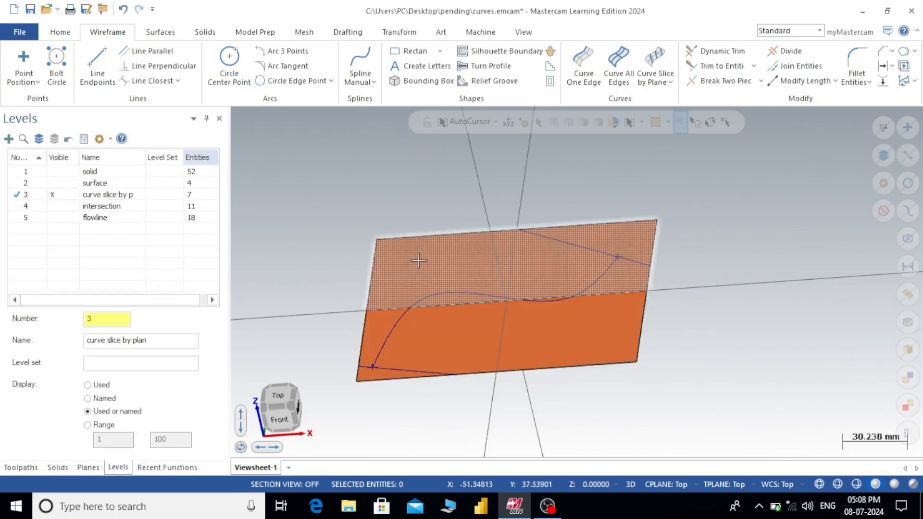
Step: Make the intersection level (level 4) active and hide the curve slice level
middle_drag(451, 272, 460, 322)
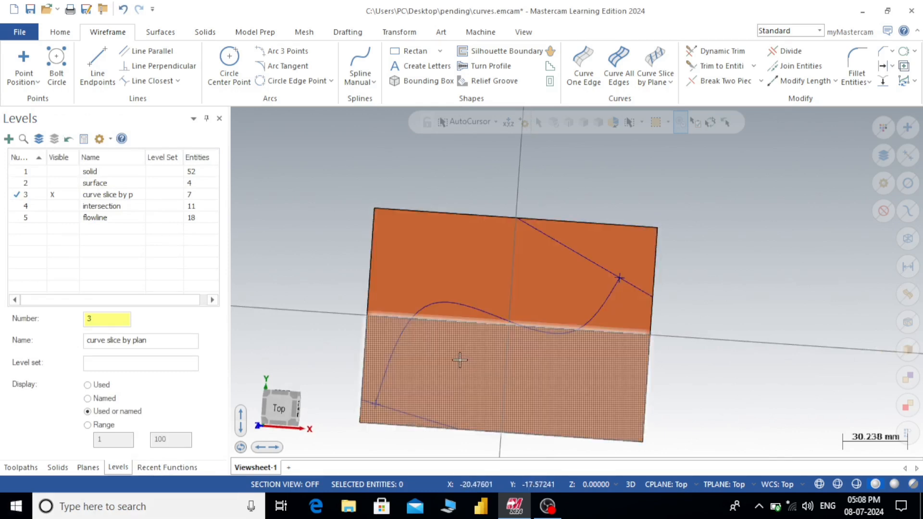
key(alt+1)
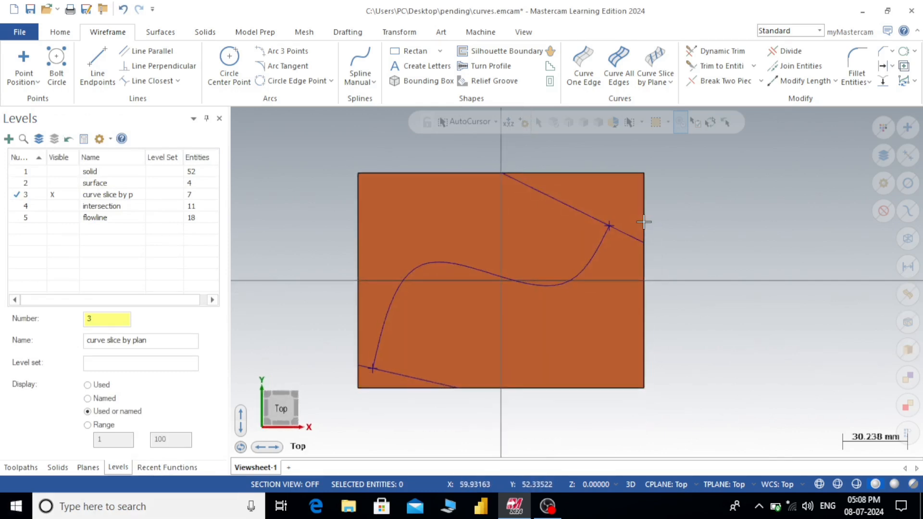
click(40, 207)
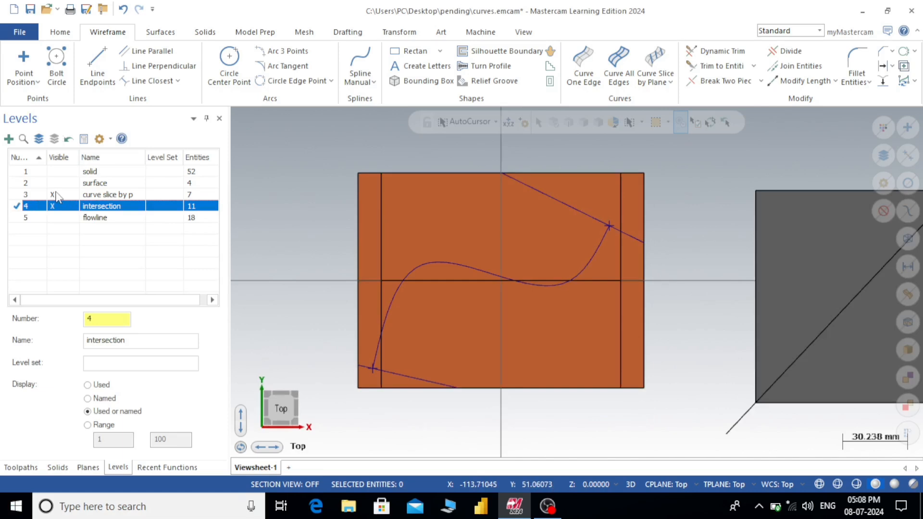
click(52, 194)
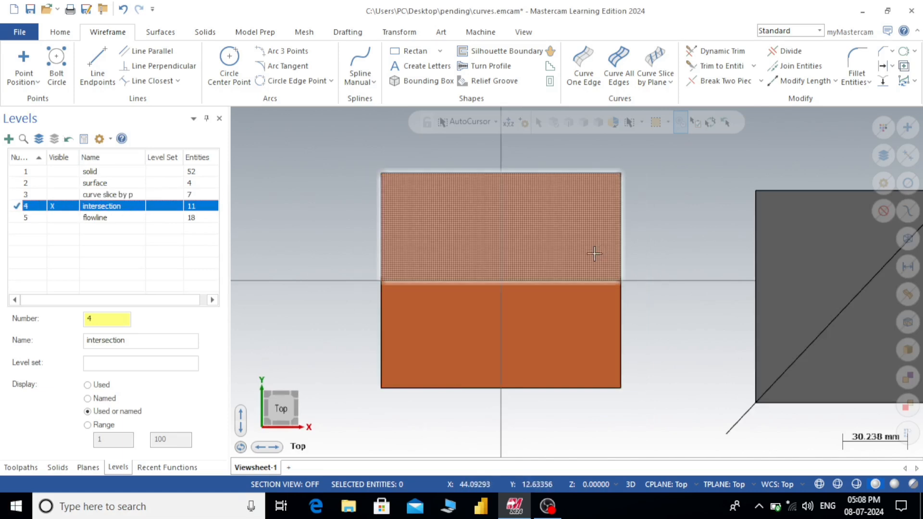
Step: Start Curve at Intersection and define the first selection set from the two surfaces lying in the XY plane
click(669, 84)
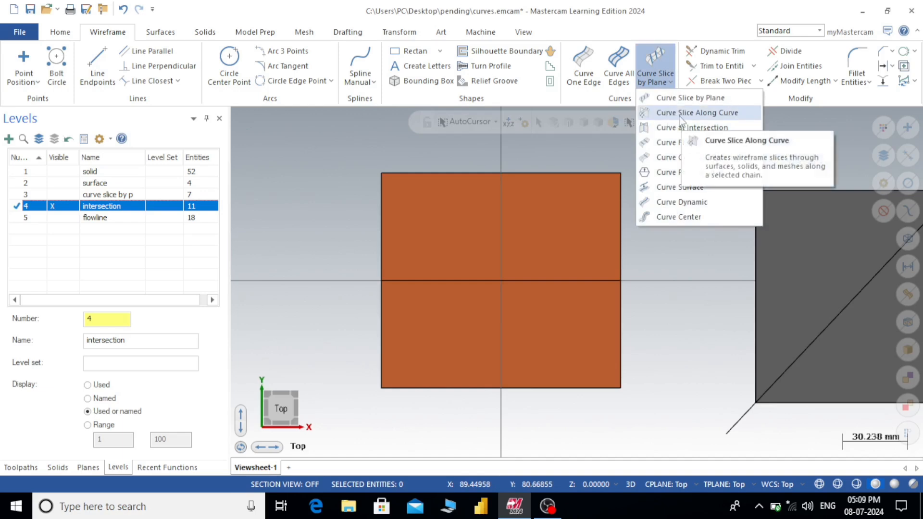
click(648, 128)
middle_drag(664, 214, 577, 258)
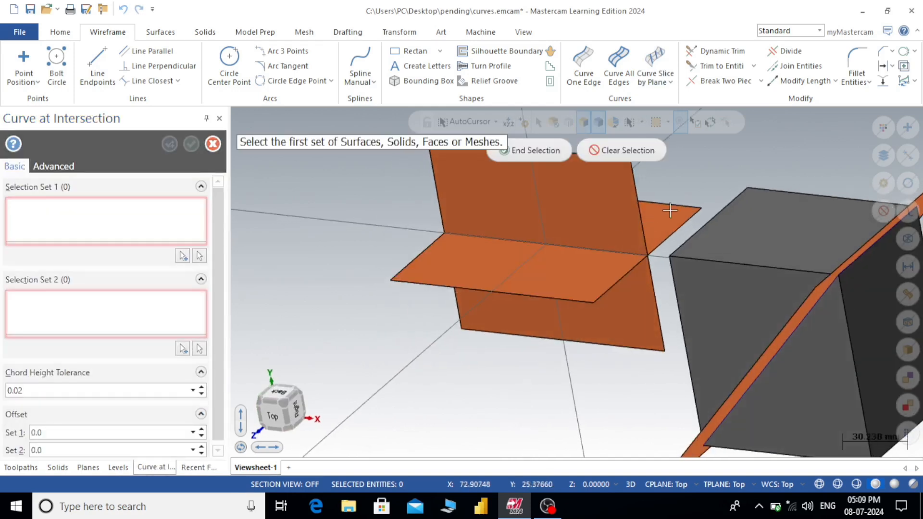
scroll(672, 204, up, 1)
scroll(672, 229, down, 2)
scroll(664, 265, up, 3)
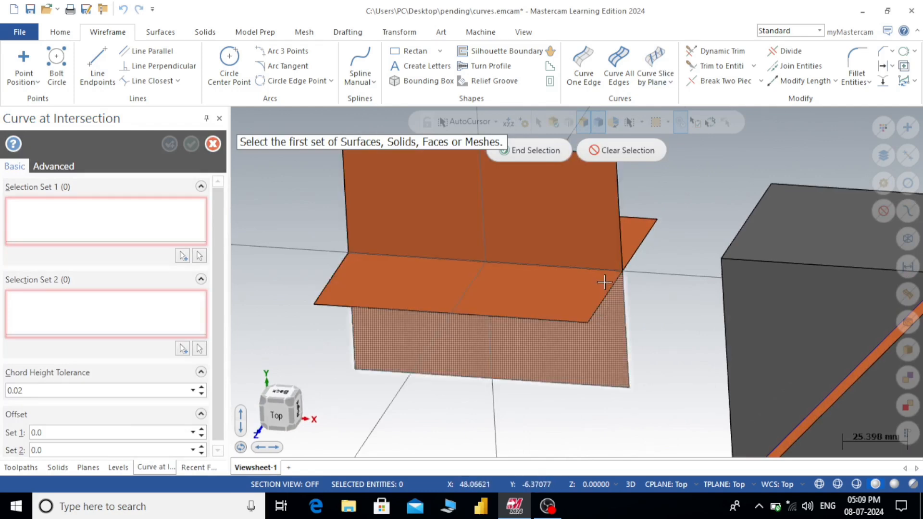
middle_drag(649, 273, 577, 282)
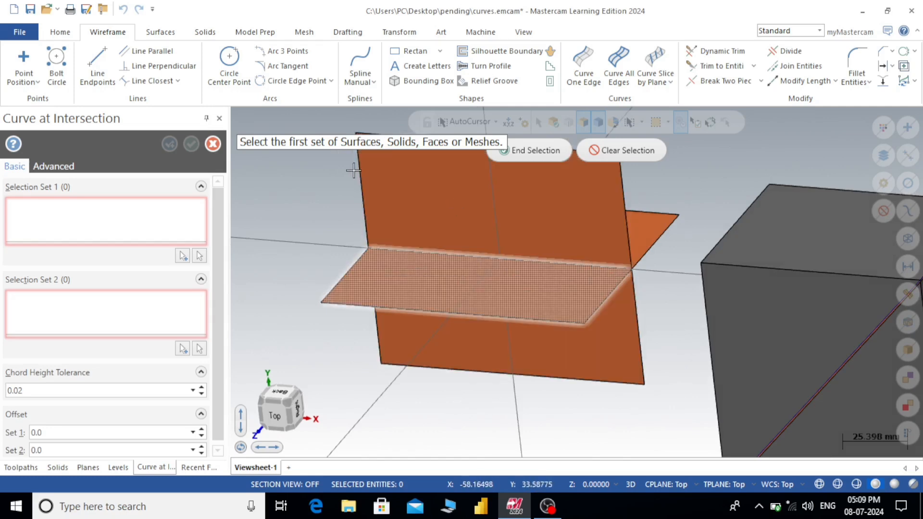
click(487, 198)
click(615, 337)
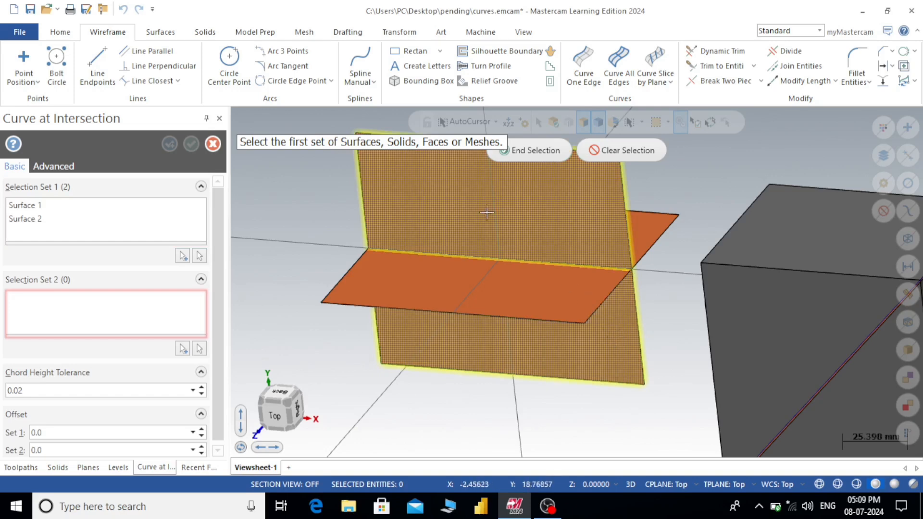
click(526, 150)
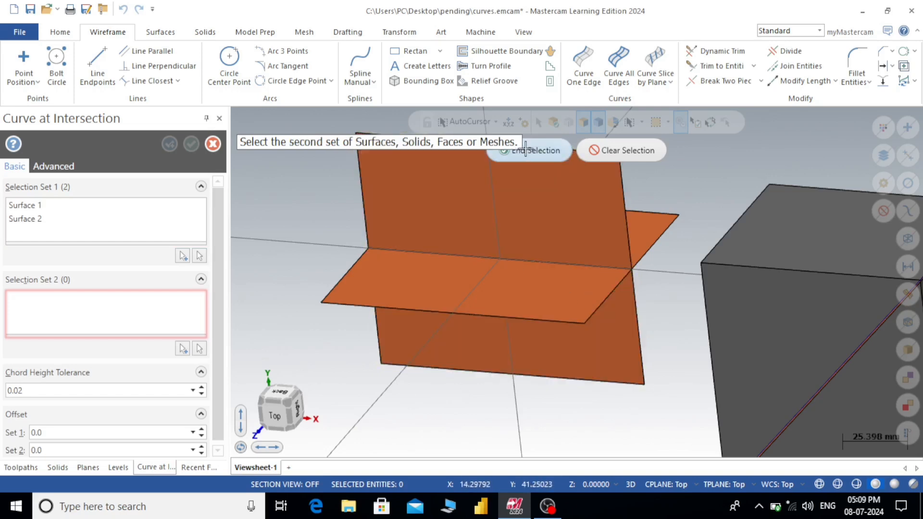
Step: Set the two surfaces perpendicular to the XY plane as the second selection set and create the intersection curve
click(468, 286)
click(649, 235)
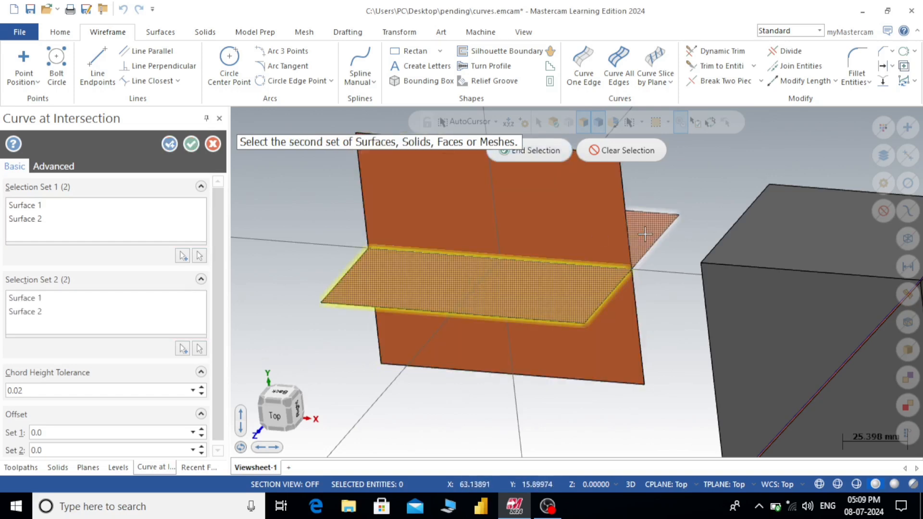
click(553, 153)
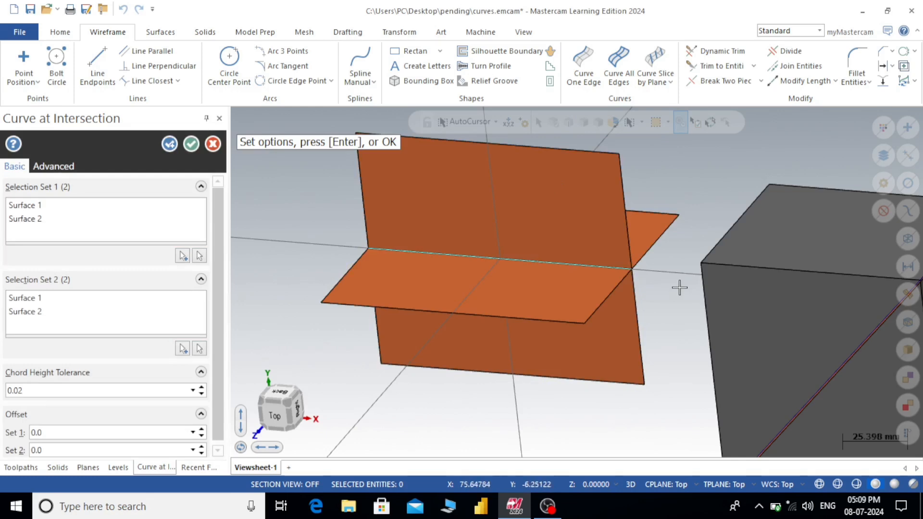
middle_drag(680, 287, 532, 270)
click(191, 144)
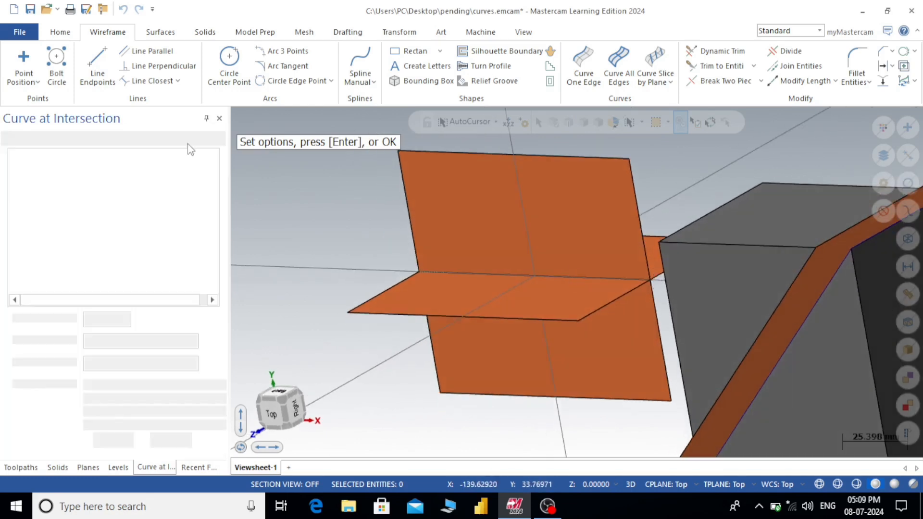
Step: Inspect the intersection curve between the crossing surfaces in wireframe display, and return to the shaded top view
click(819, 483)
scroll(635, 284, up, 3)
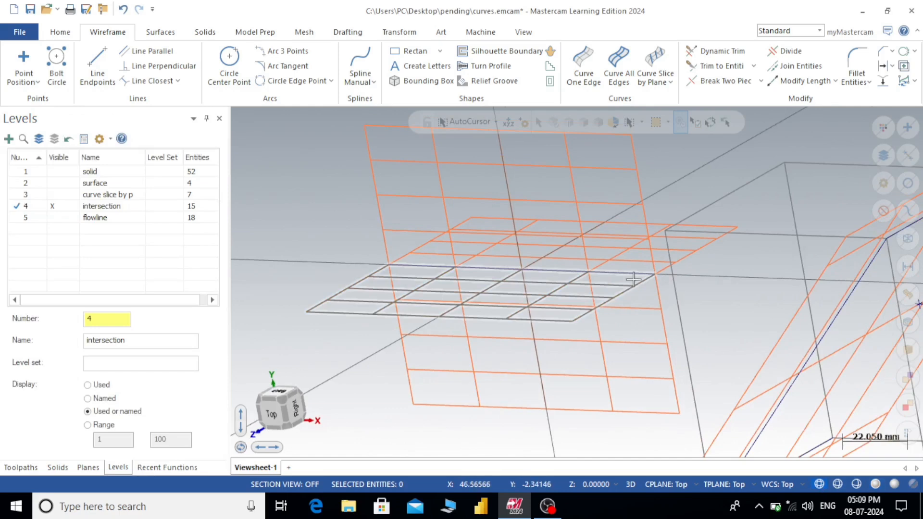
scroll(695, 311, down, 5)
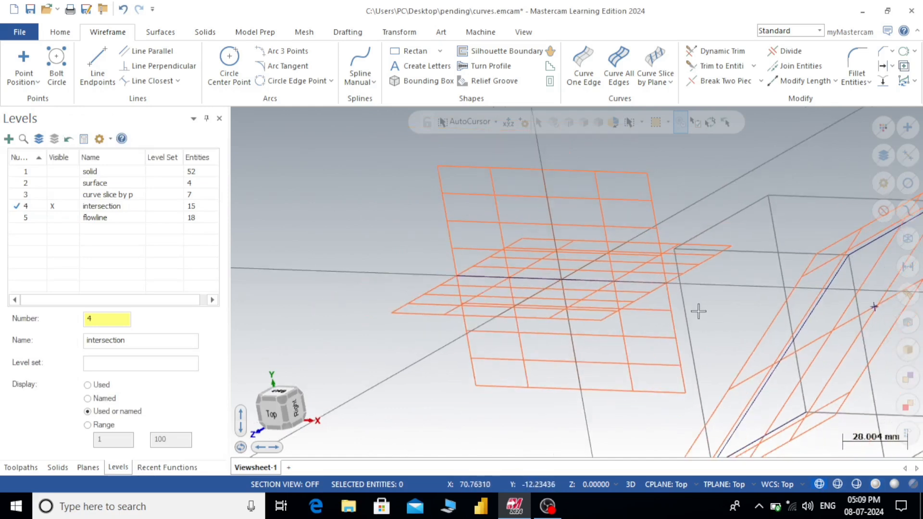
middle_drag(685, 307, 760, 300)
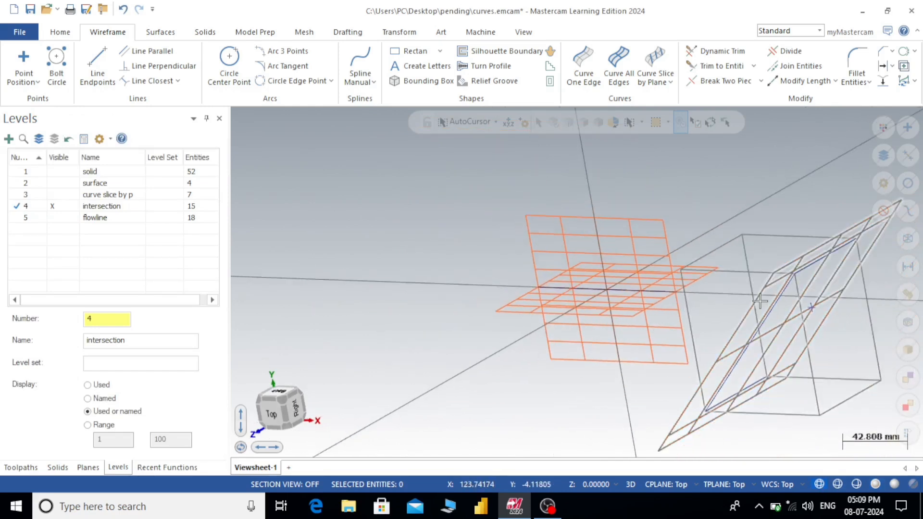
click(875, 486)
key(alt+1)
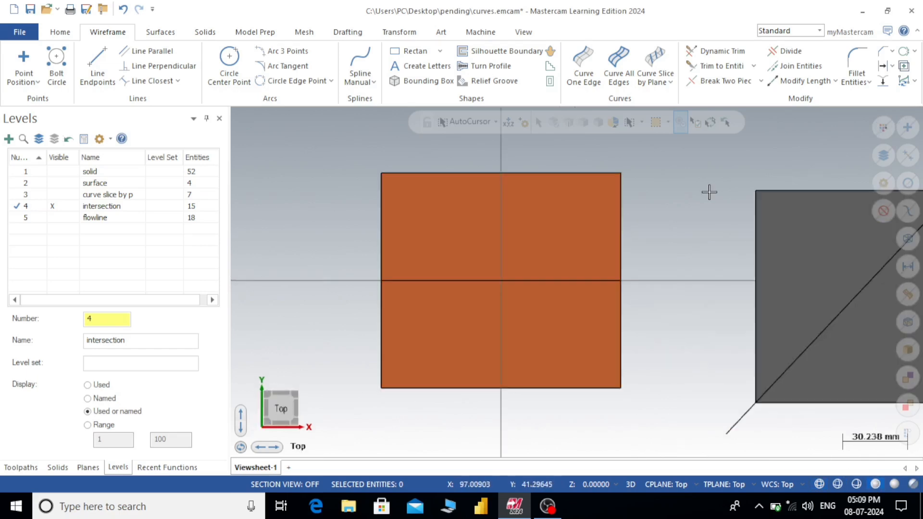
Step: Delete all wireframe entities on the intersection level, working in the isometric view
right_click(709, 193)
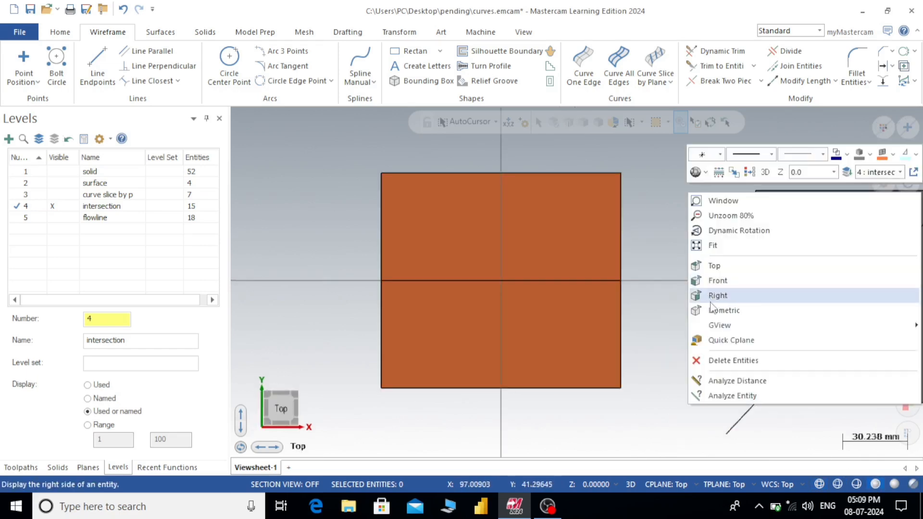
click(713, 310)
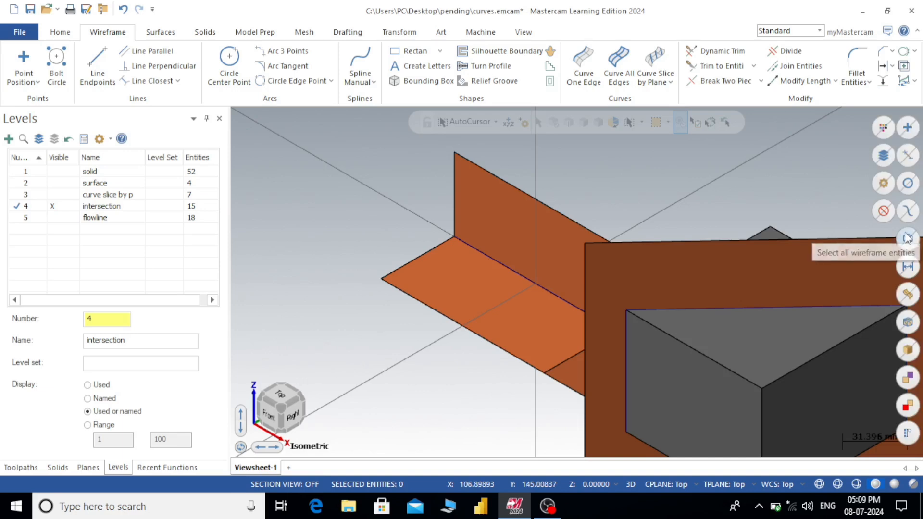
click(908, 238)
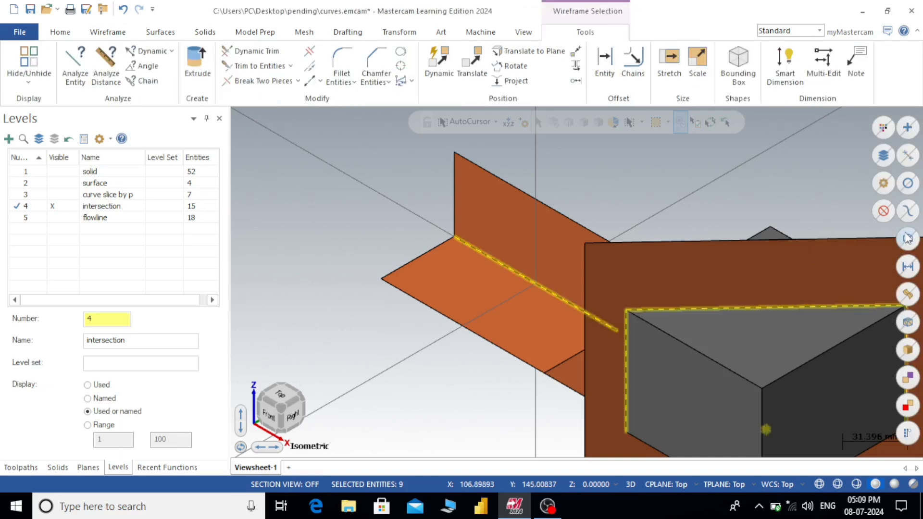
key(Delete)
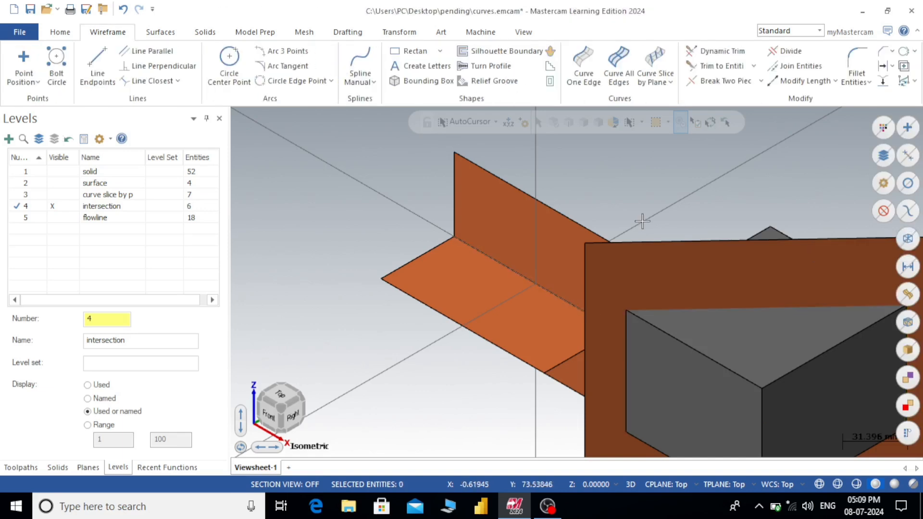
Step: Start Curve at Intersection and select the two coplanar surfaces in the XY plane as the first selection set
scroll(533, 222, down, 1)
mouse_move(532, 222)
middle_down()
mouse_move(731, 196)
mouse_move(647, 246)
mouse_move(650, 231)
middle_up()
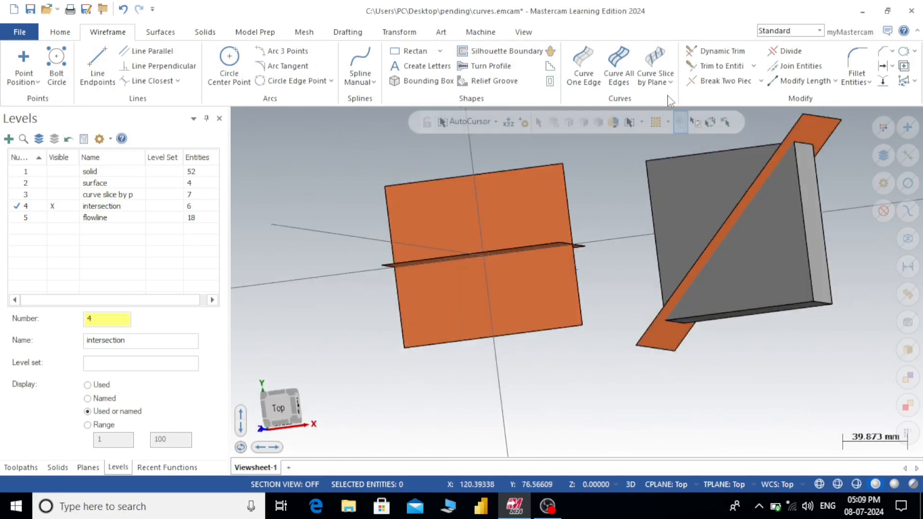
click(671, 83)
click(692, 127)
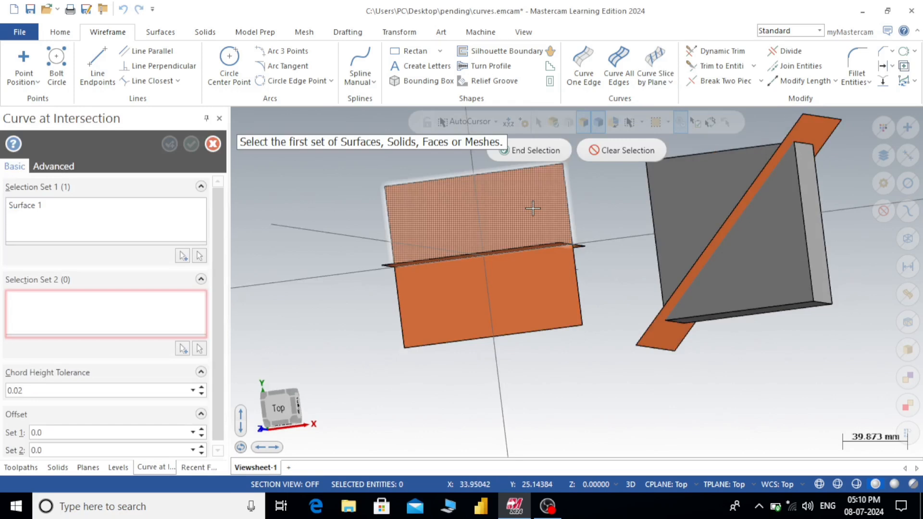
click(563, 274)
middle_drag(608, 261, 573, 234)
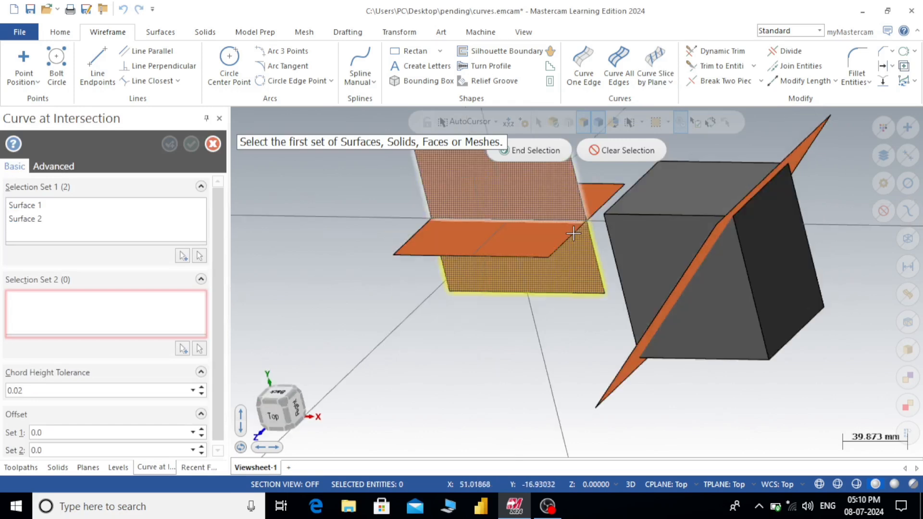
Step: Set the two surfaces perpendicular to the XY plane as the second selection set and create the curve where they cross
click(542, 160)
click(600, 201)
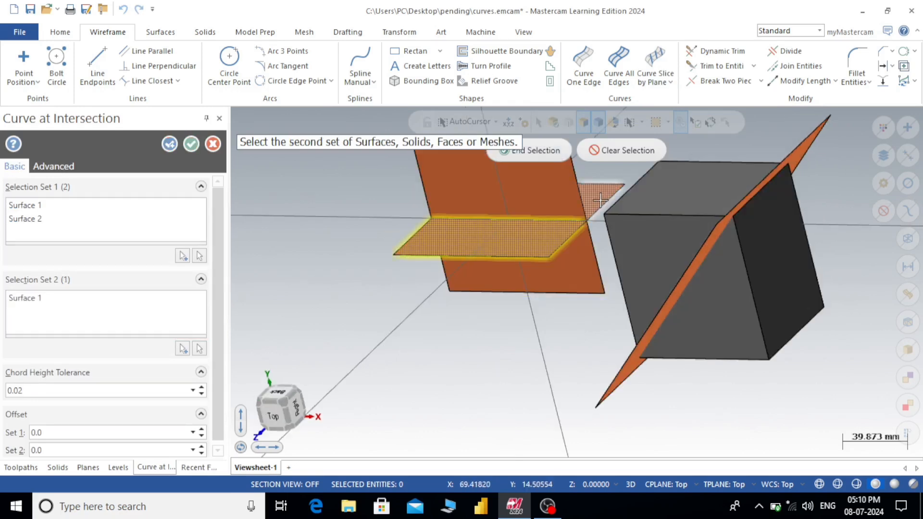
click(600, 201)
click(534, 150)
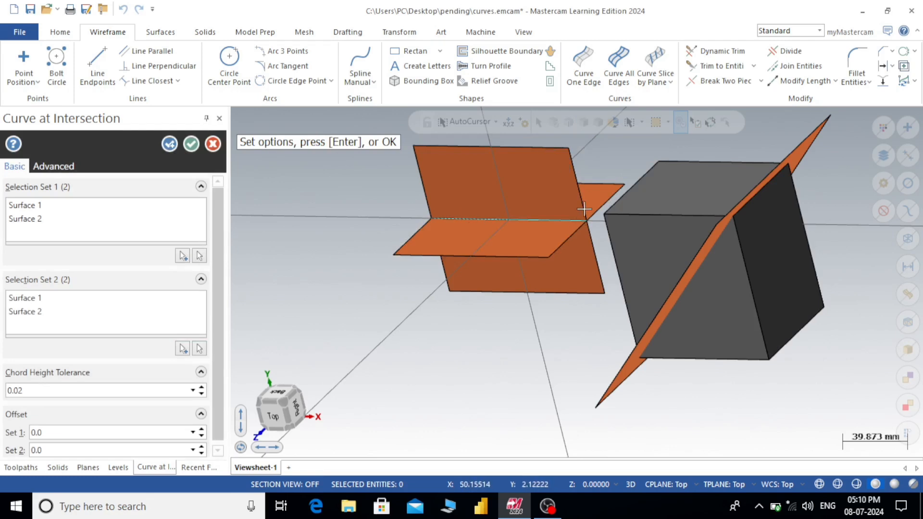
scroll(586, 187, up, 2)
key(alt+z)
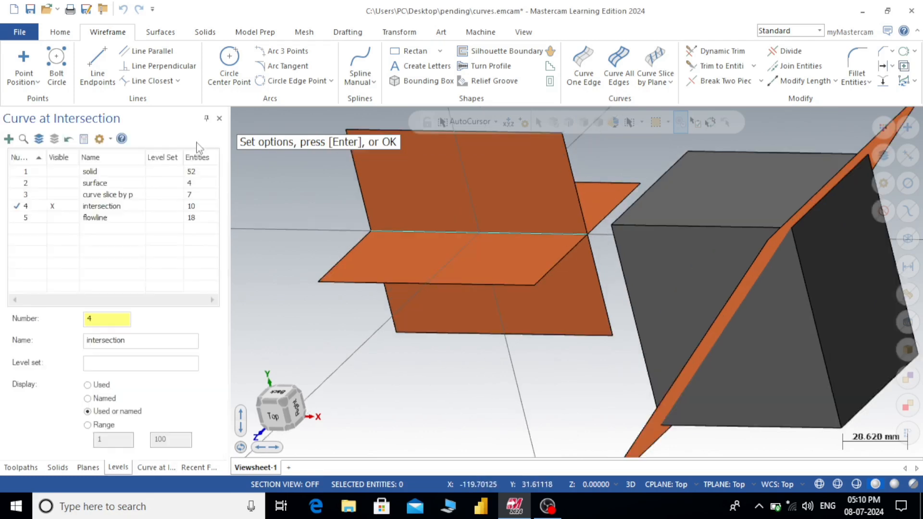
key(Return)
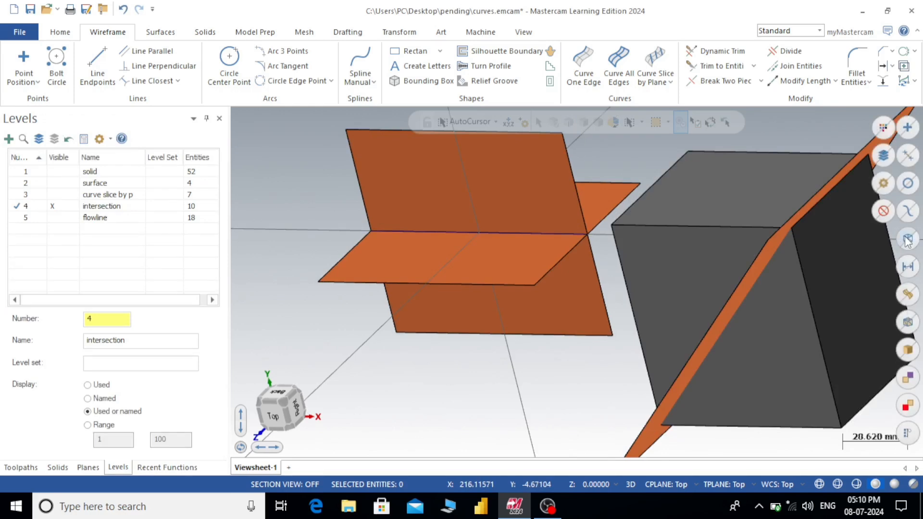
Step: Highlight the new intersection curve between the crossing surfaces to examine it, and clear the selection
click(542, 234)
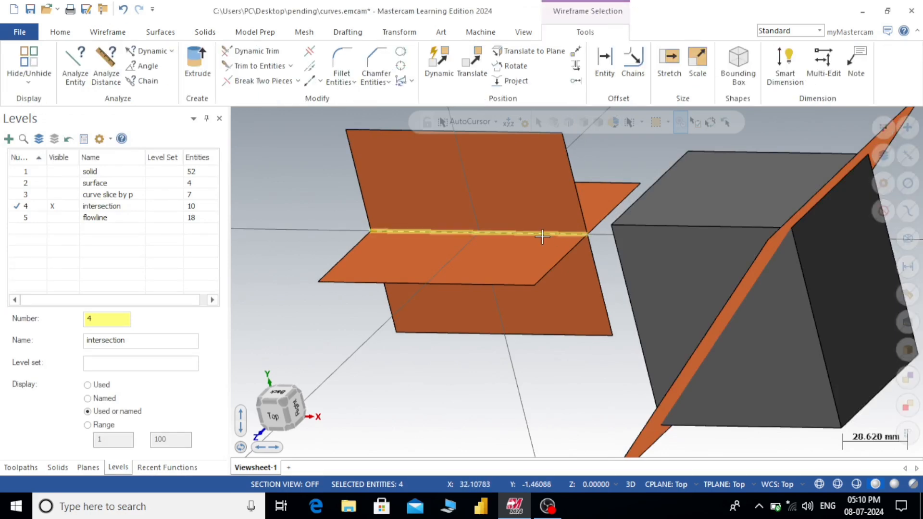
scroll(814, 250, down, 3)
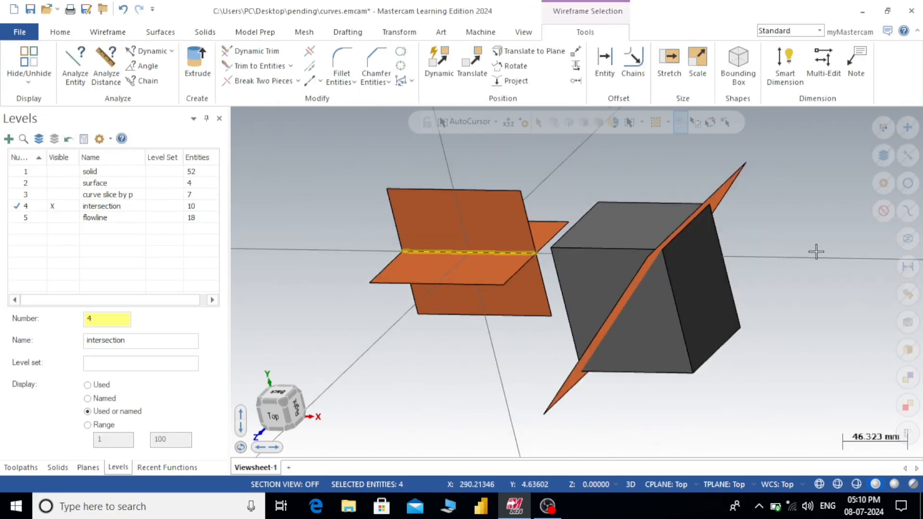
key(Escape)
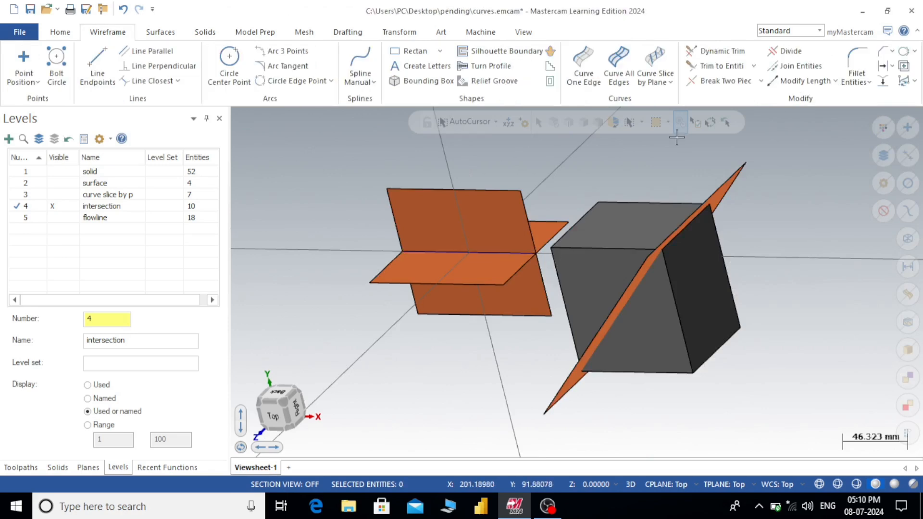
Step: Start Curve at Intersection again and select the whole solid block as the first selection set
click(672, 83)
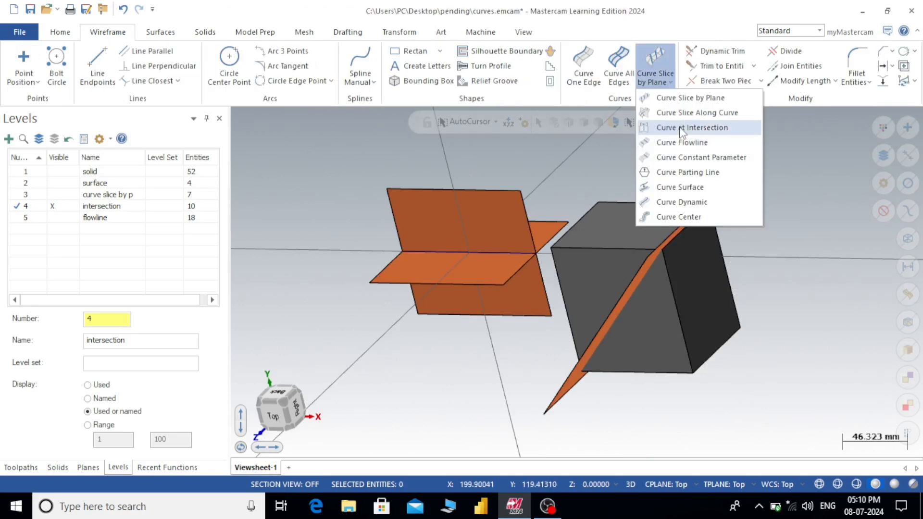
click(680, 126)
middle_drag(775, 299, 675, 342)
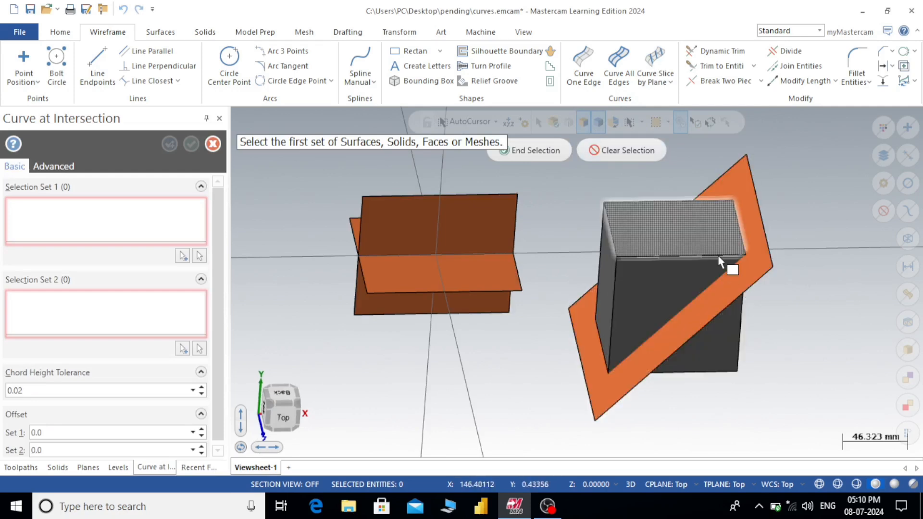
click(598, 124)
click(678, 248)
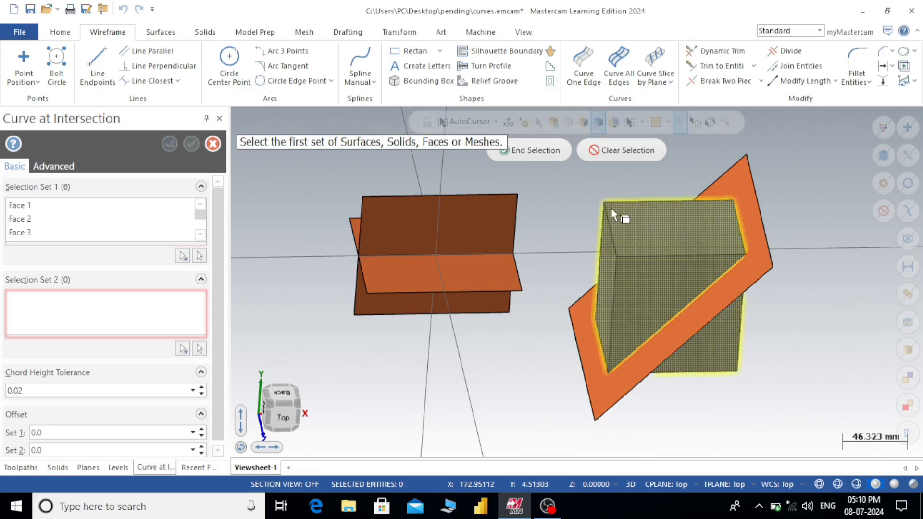
key(Return)
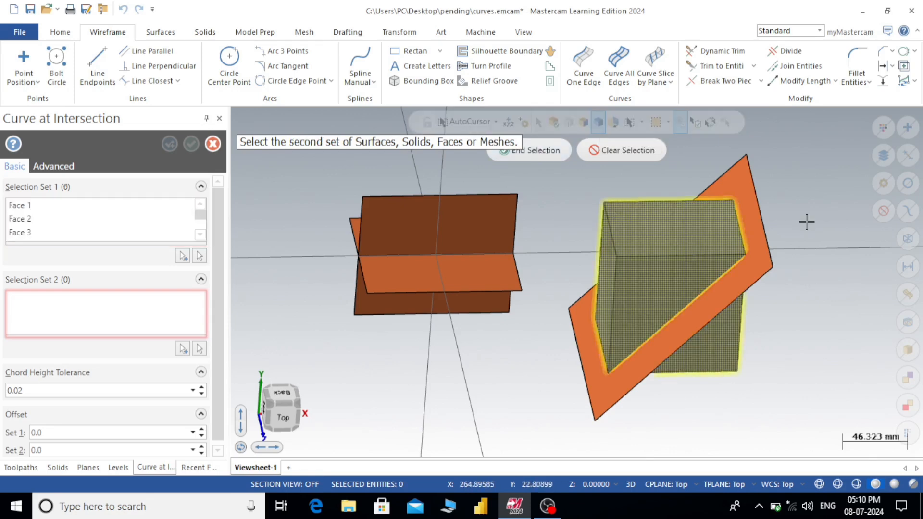
Step: Set the slanted surface cutting through the block as the second selection set and create the intersection curves
click(752, 212)
click(534, 150)
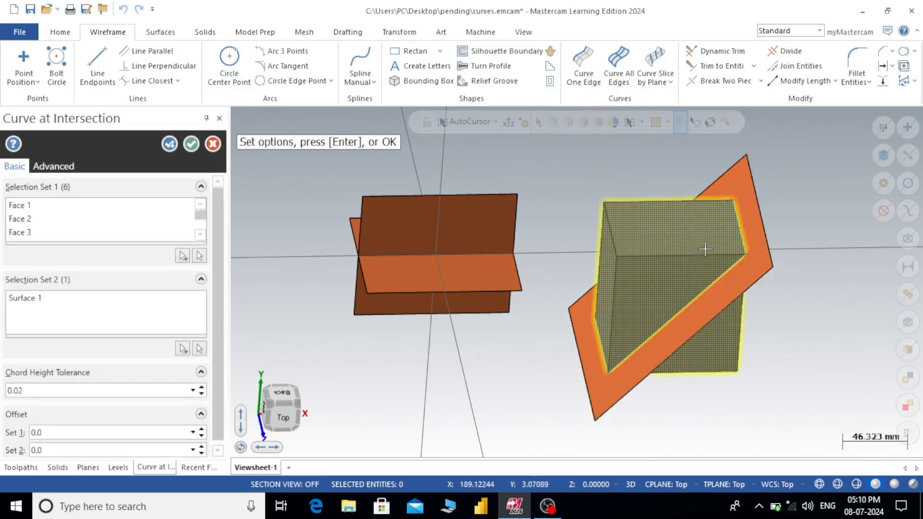
click(205, 147)
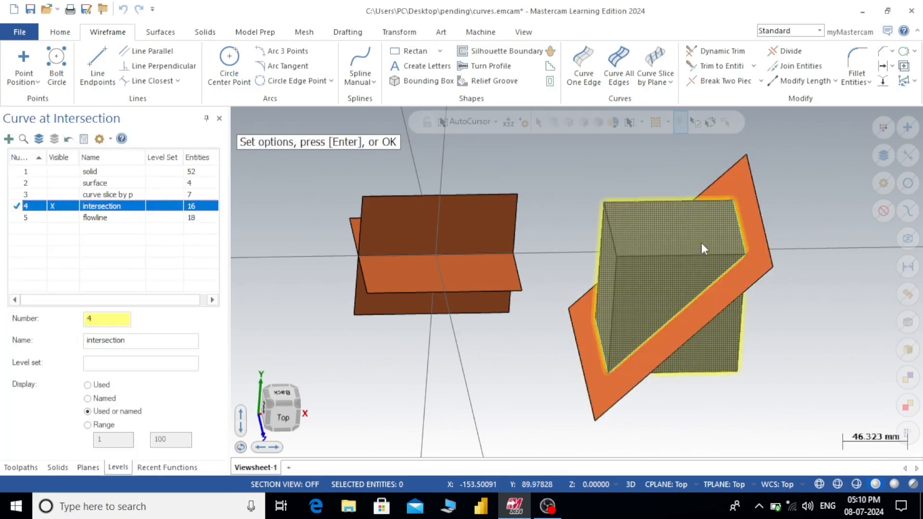
Step: Select all wireframe entities to examine the intersection curves around the block and the slanted surface from another angle
middle_drag(772, 279, 800, 282)
click(909, 239)
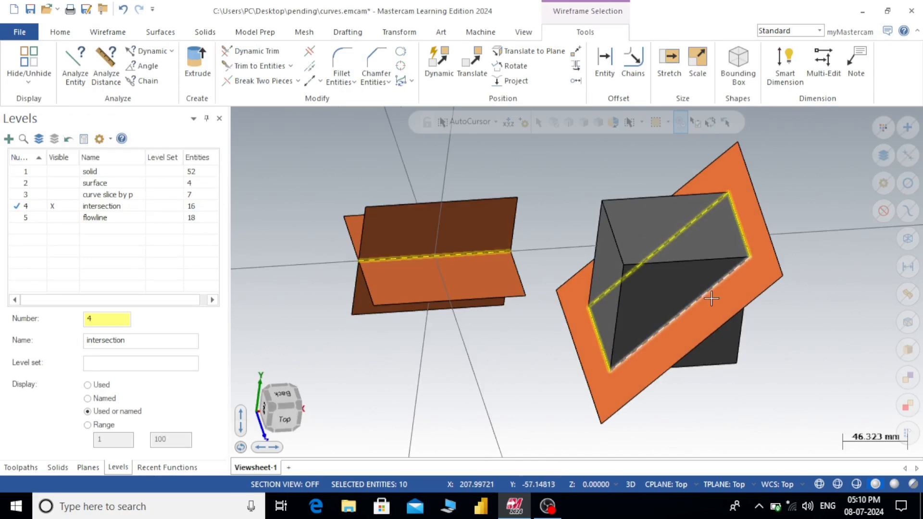
mouse_move(711, 299)
middle_down()
mouse_move(828, 279)
mouse_move(800, 288)
mouse_move(760, 277)
middle_up()
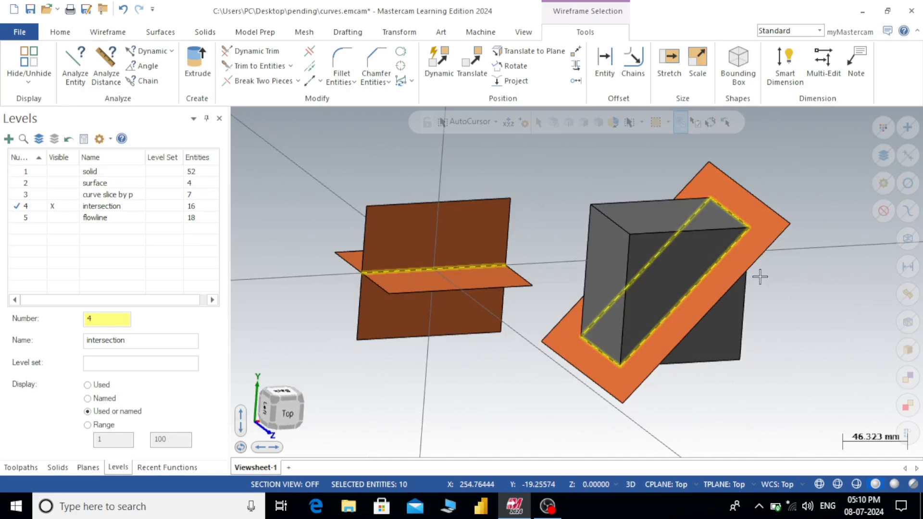
Step: Make the flowline level active and visible, and hide the intersection level
click(18, 218)
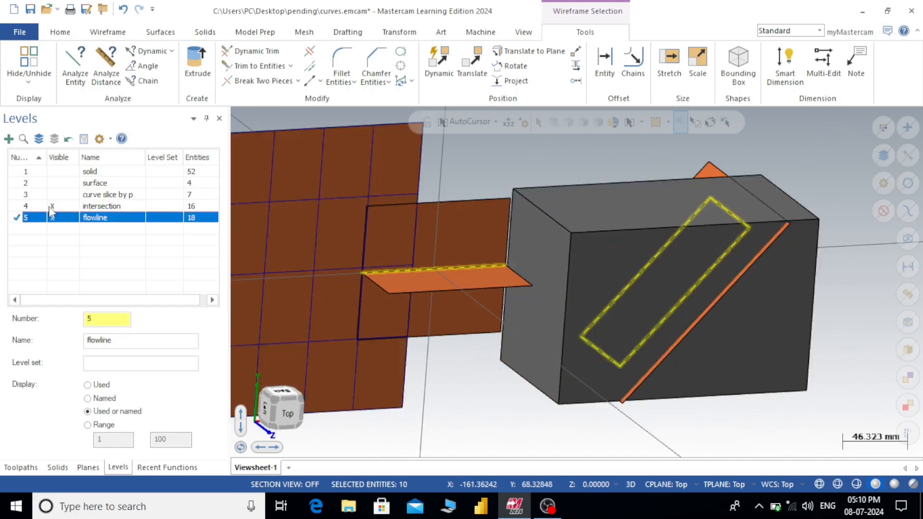
click(50, 208)
click(52, 218)
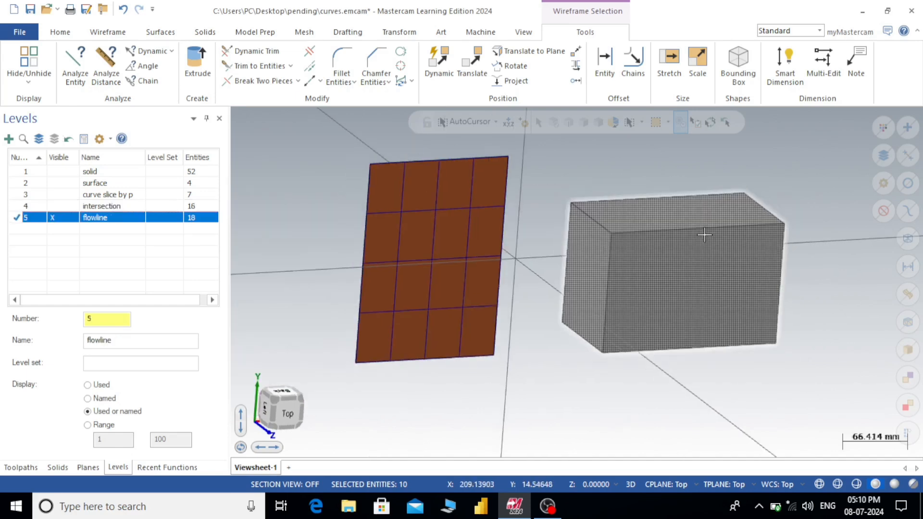
Step: Delete all wireframe entities on the flowline level
scroll(705, 235, down, 1)
middle_drag(705, 236, 696, 183)
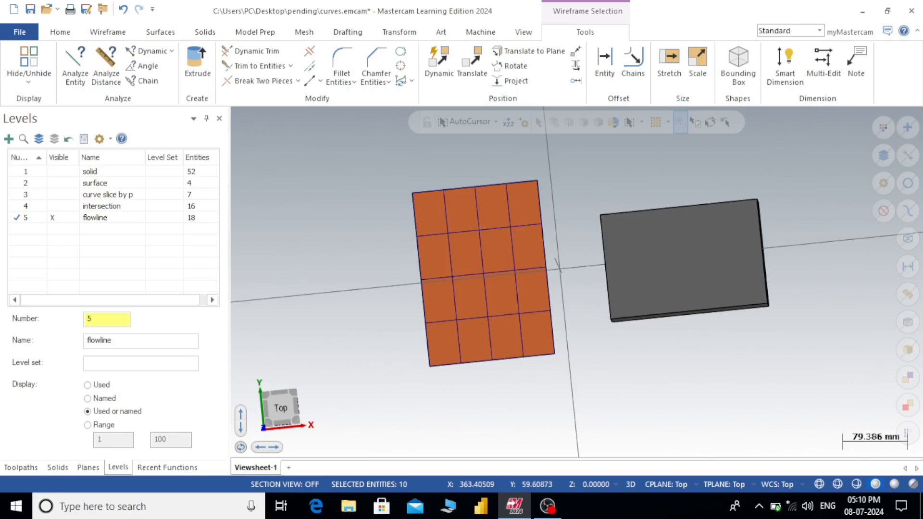
click(908, 239)
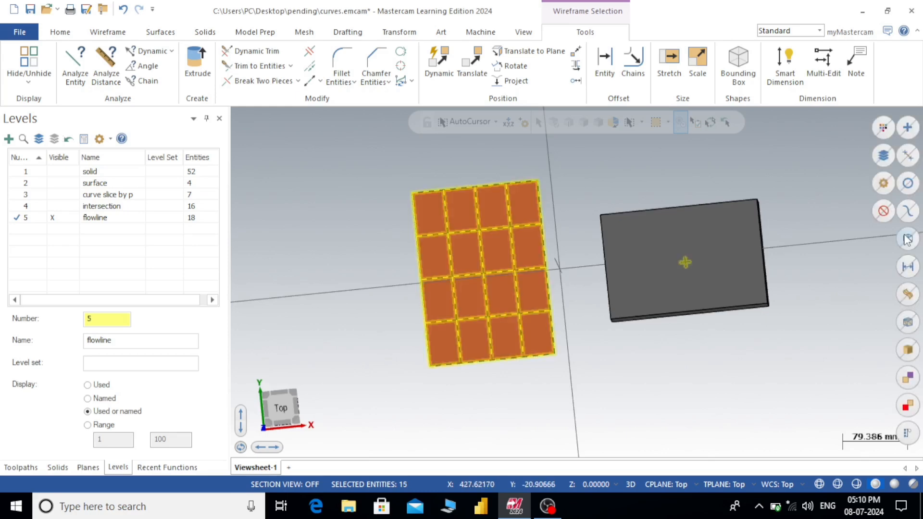
key(Delete)
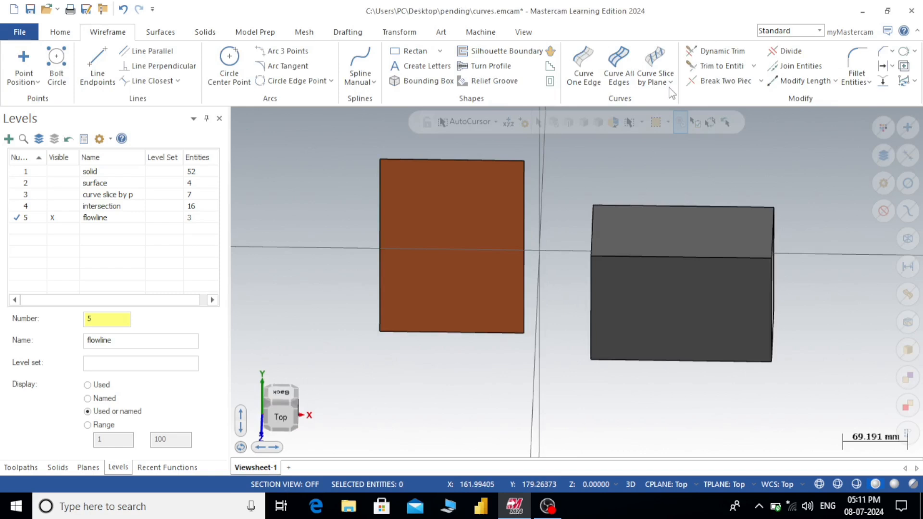
Step: Start Curve Flowline with the curve quantity set by a distance of 4 and select the rectangular surface
click(671, 84)
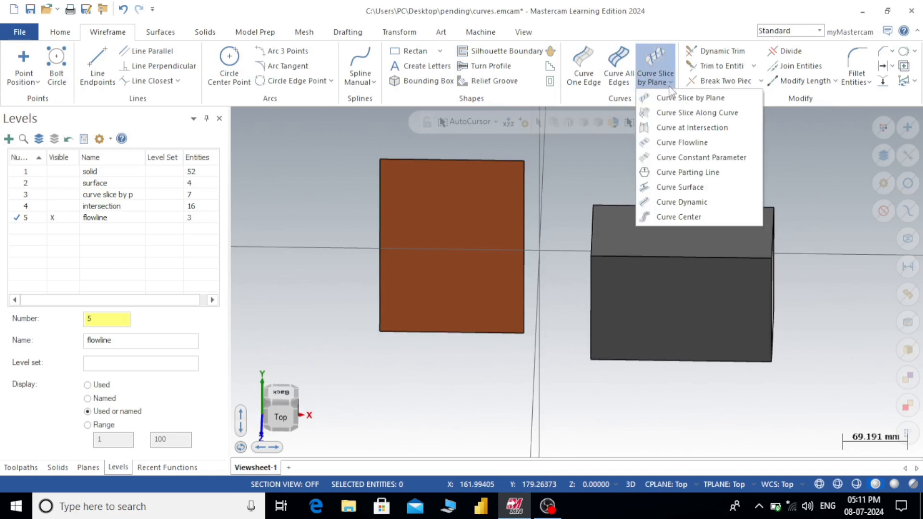
click(671, 144)
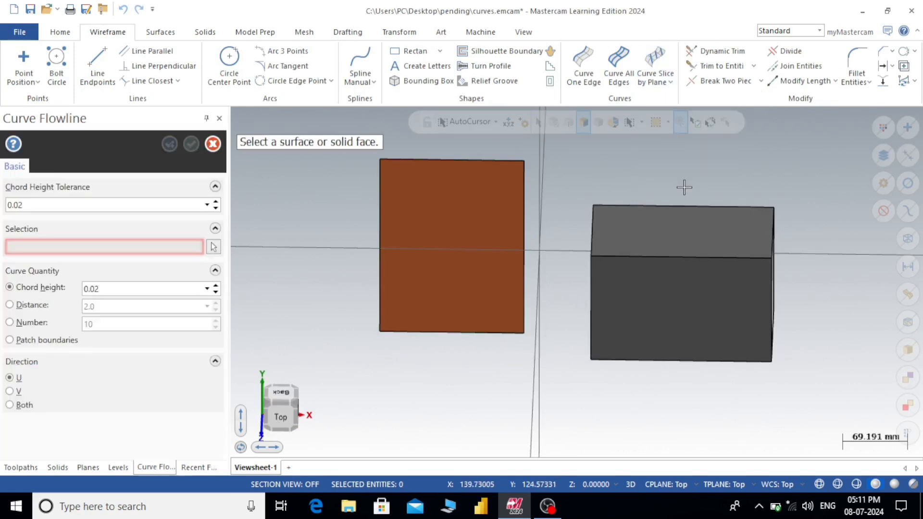
click(10, 306)
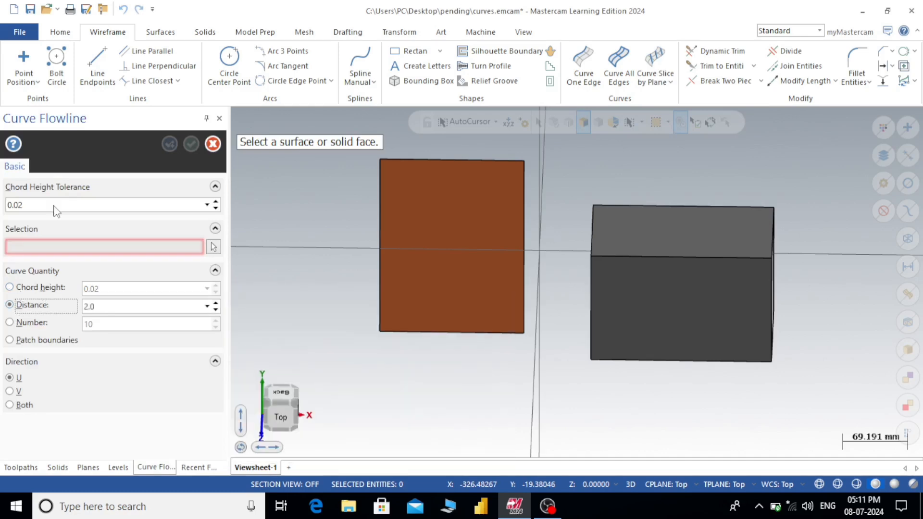
key(Tab)
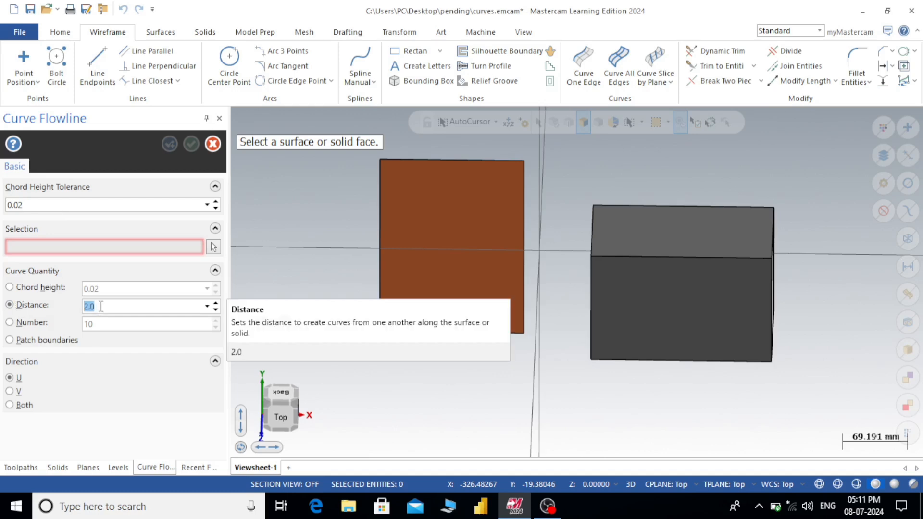
text(4)
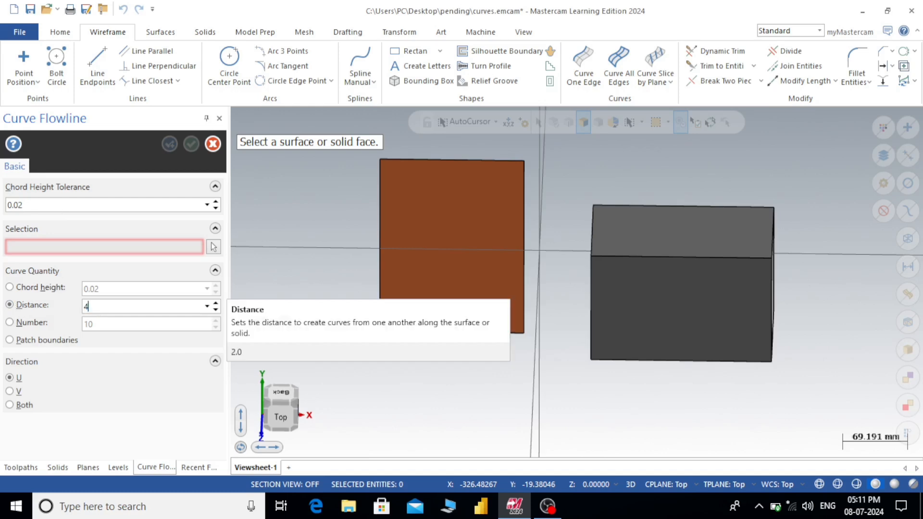
click(433, 186)
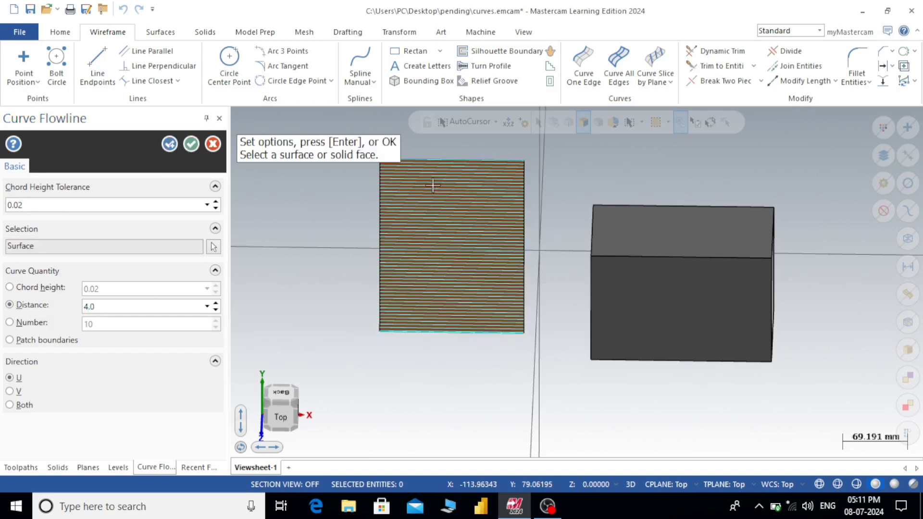
Step: Set the flowline curve distance to 15
double_click(158, 306)
text(1)
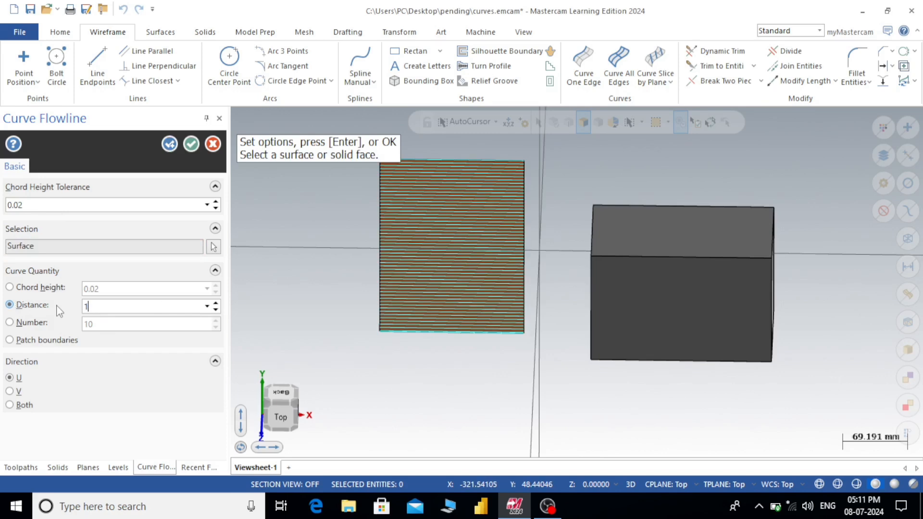
text(5)
key(Tab)
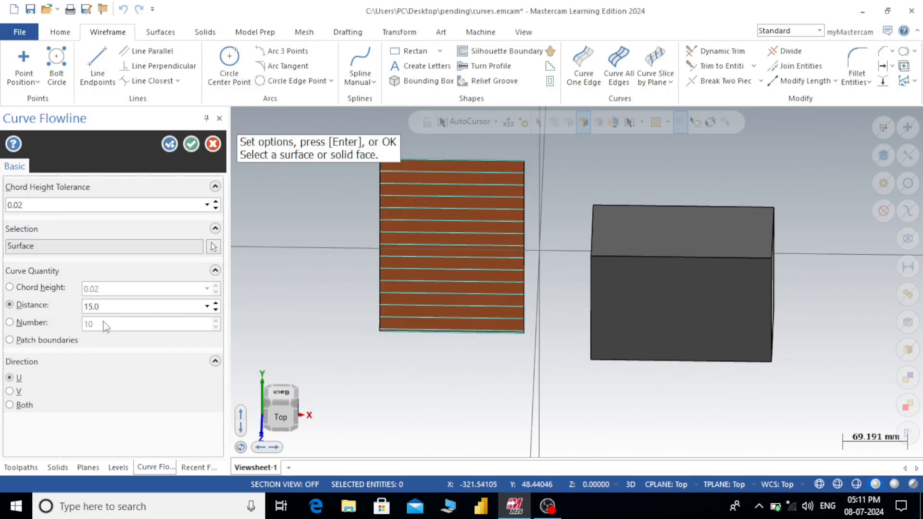
Step: Examine the flowline curve preview in the top view and switch the curve direction to V
scroll(495, 231, up, 3)
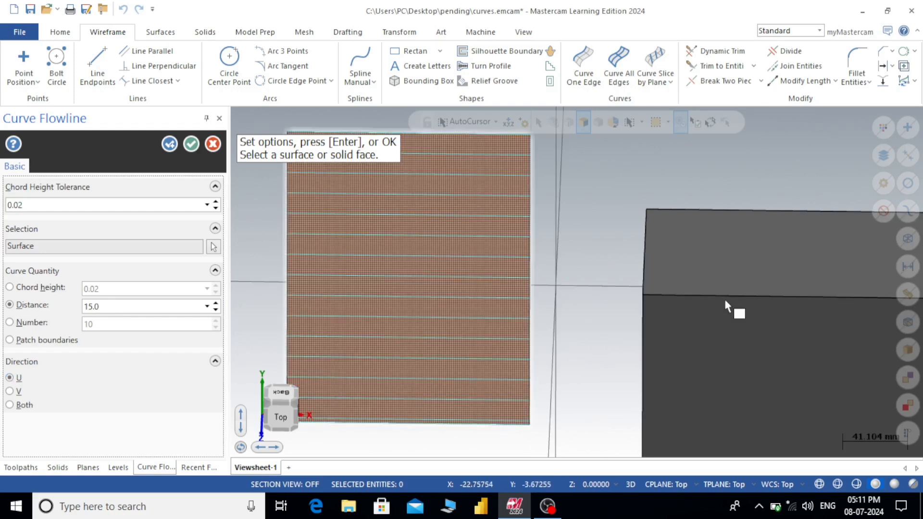
scroll(611, 282, down, 1)
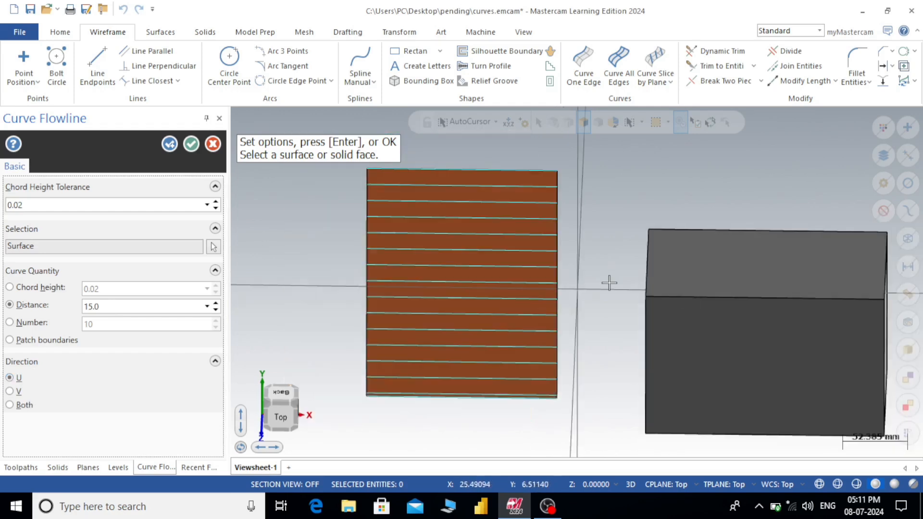
scroll(610, 283, up, 2)
key(alt+1)
scroll(657, 298, down, 2)
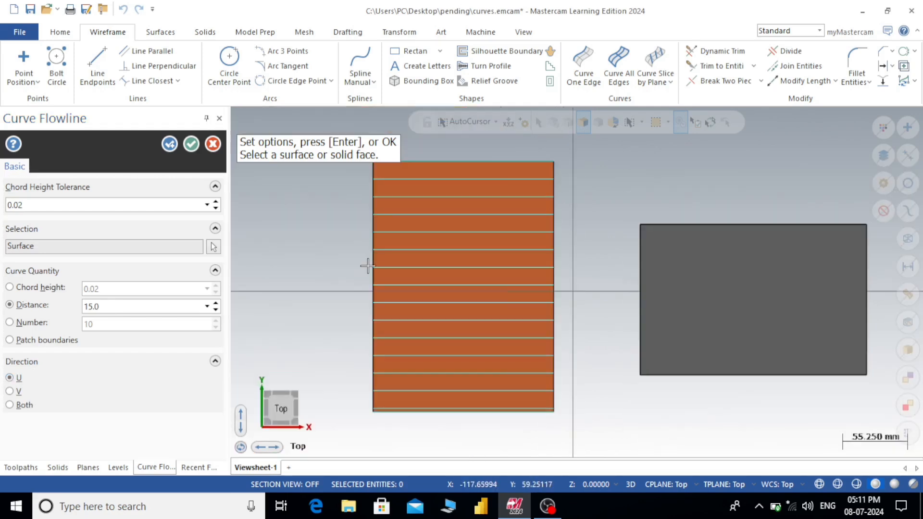
click(10, 392)
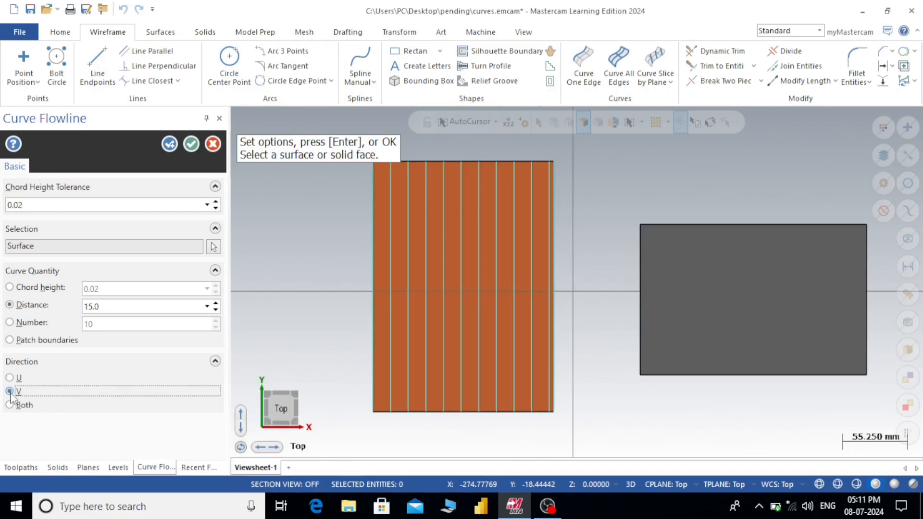
Step: Set the flowline curve direction to Both and create the grid of curves on the rectangular surface
click(10, 405)
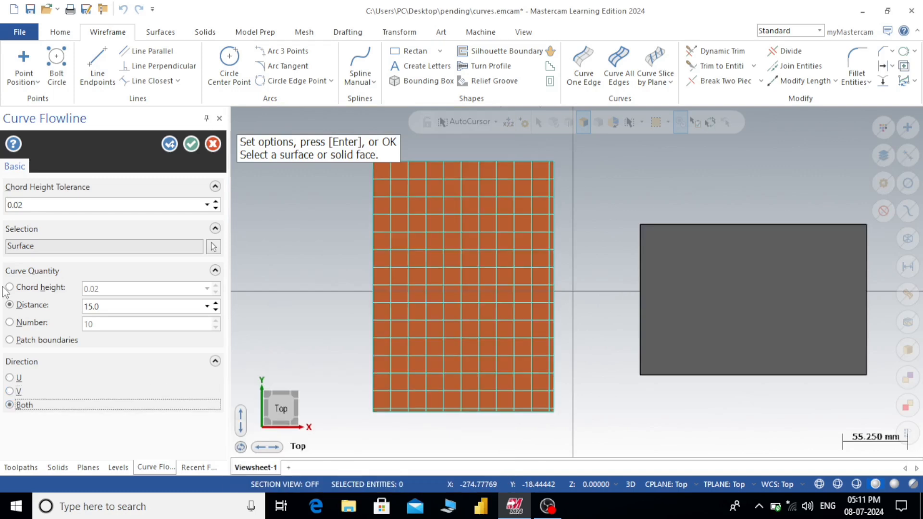
click(191, 145)
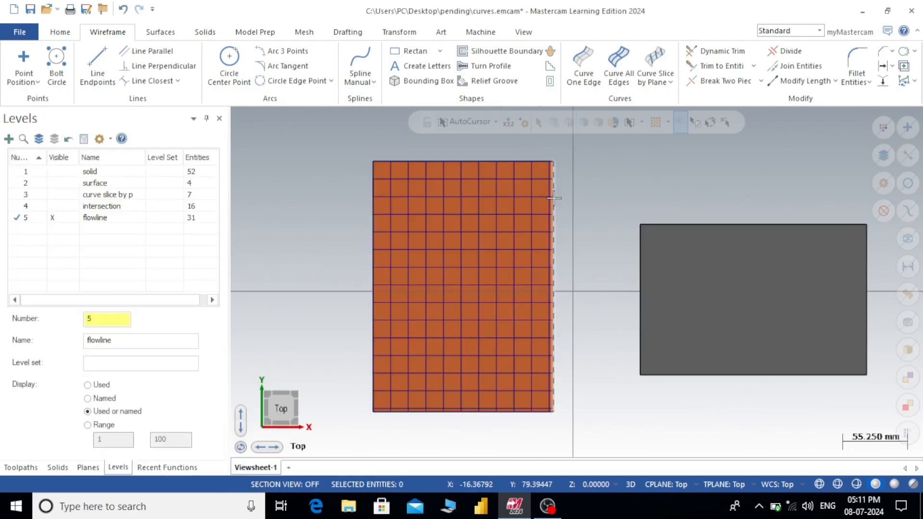
scroll(587, 196, up, 3)
scroll(593, 197, down, 2)
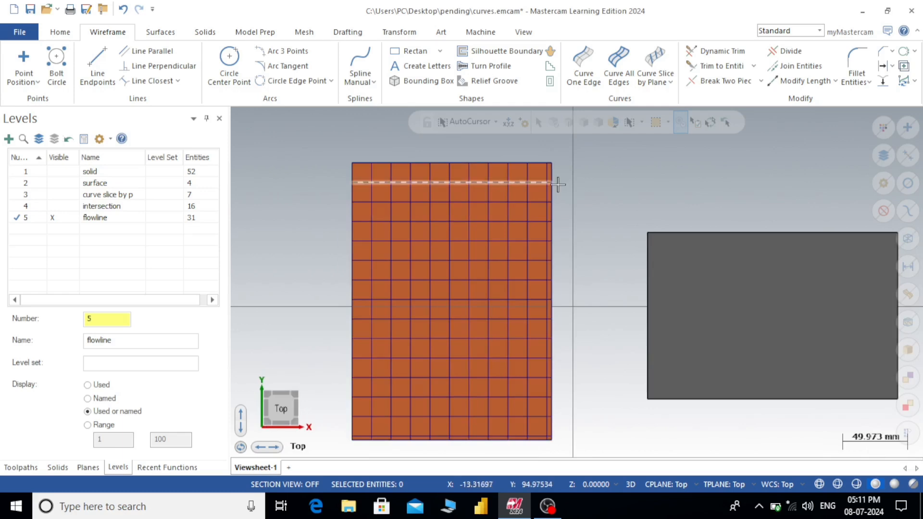
middle_drag(643, 197, 521, 214)
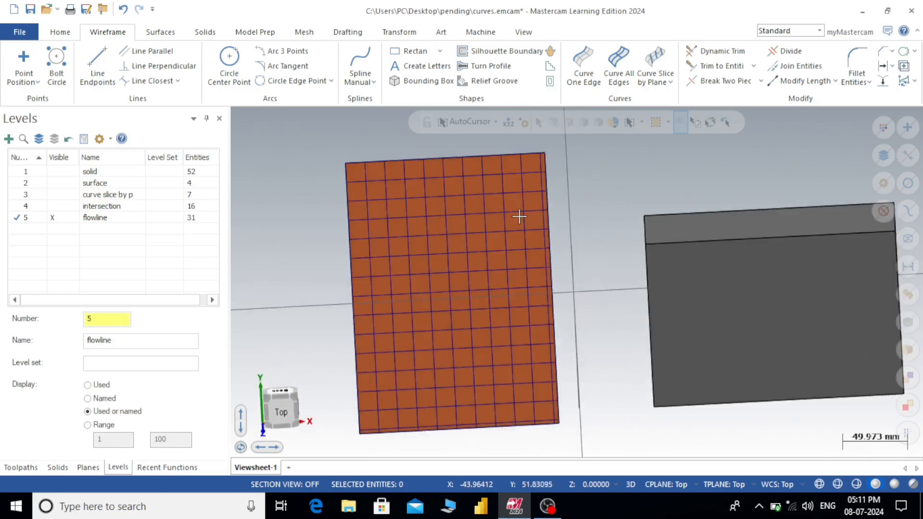
middle_drag(630, 270, 582, 236)
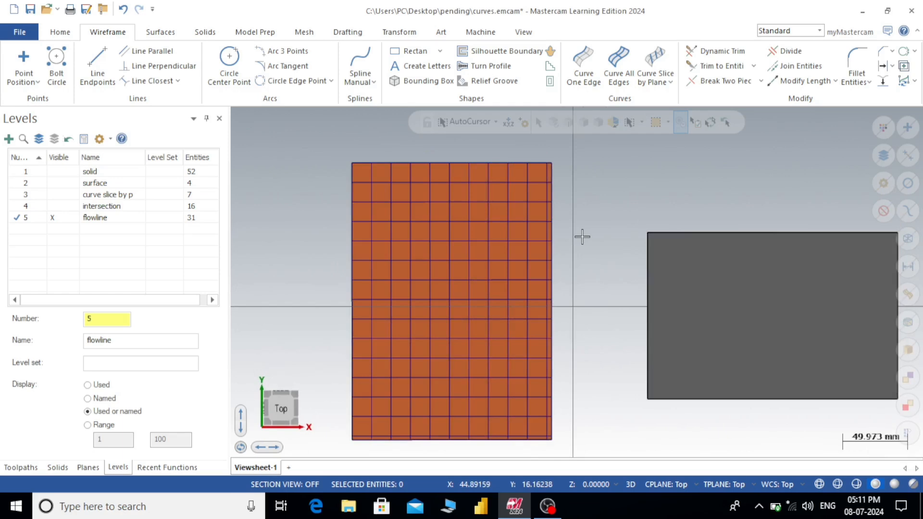
Step: Create three Curve Constant Parameter curves in the U direction at different locations across the block's upper face
click(664, 83)
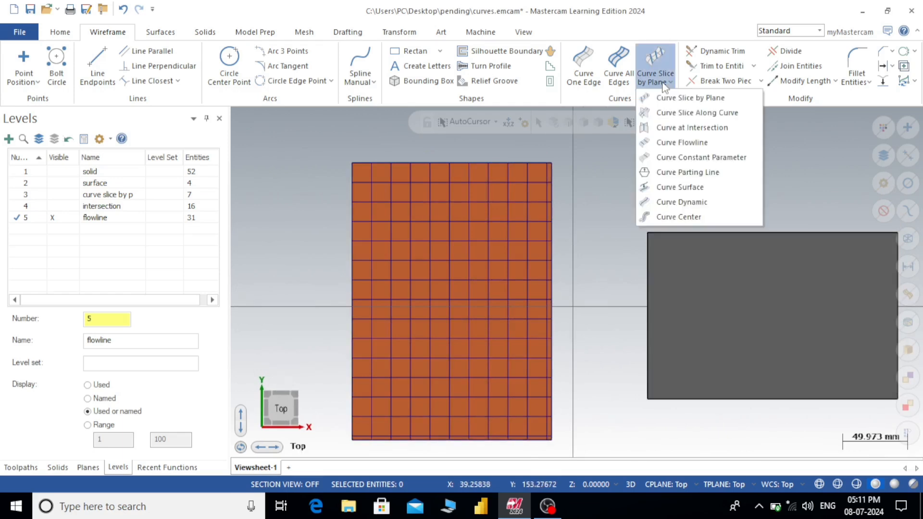
click(679, 160)
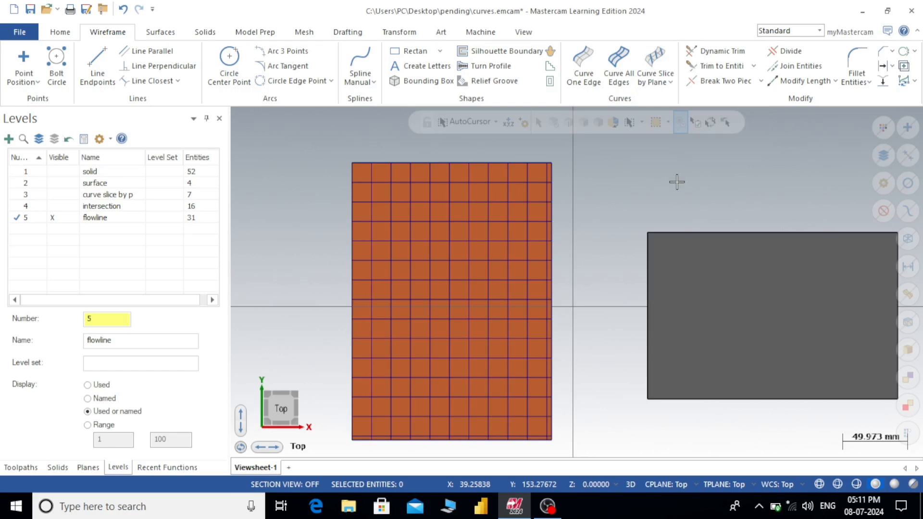
scroll(509, 173, down, 4)
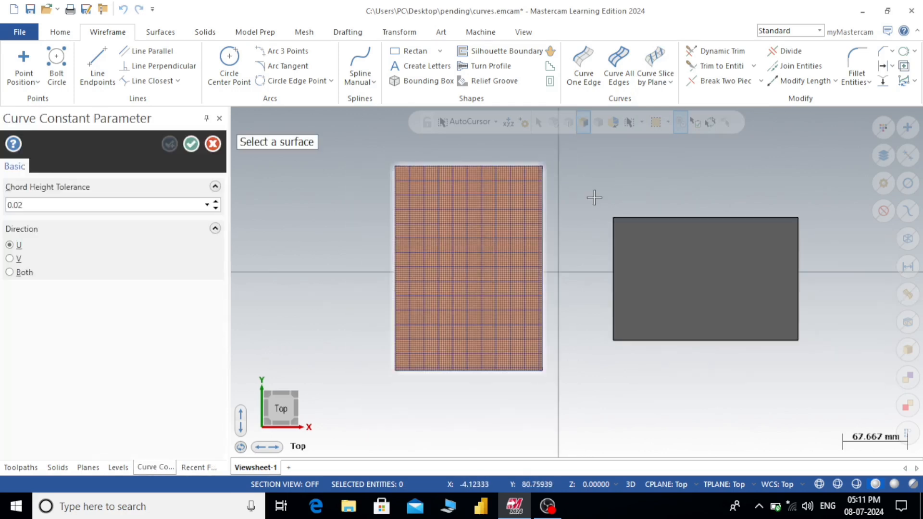
click(720, 267)
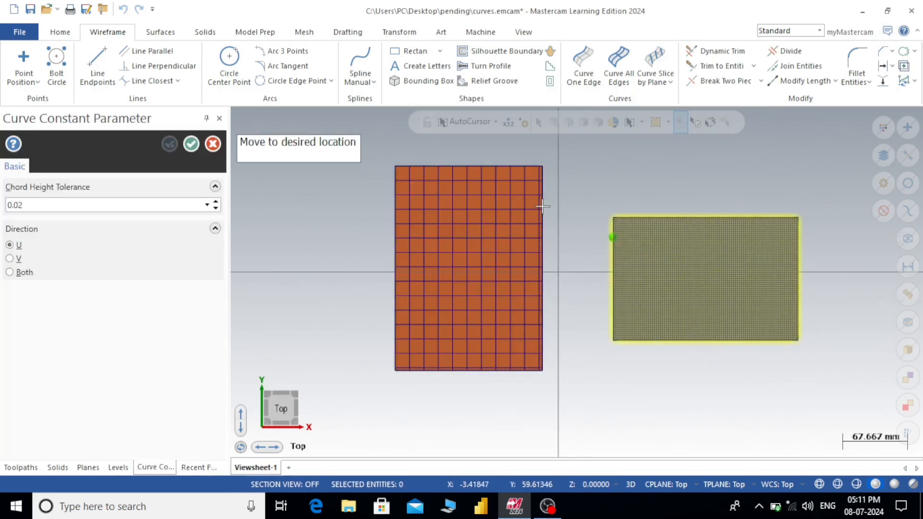
middle_drag(655, 257, 652, 219)
click(652, 248)
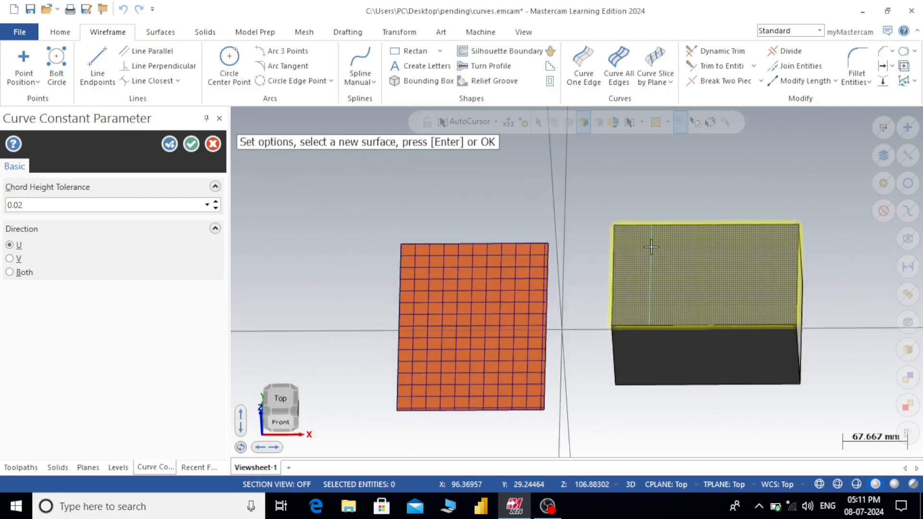
click(680, 255)
click(682, 262)
click(719, 279)
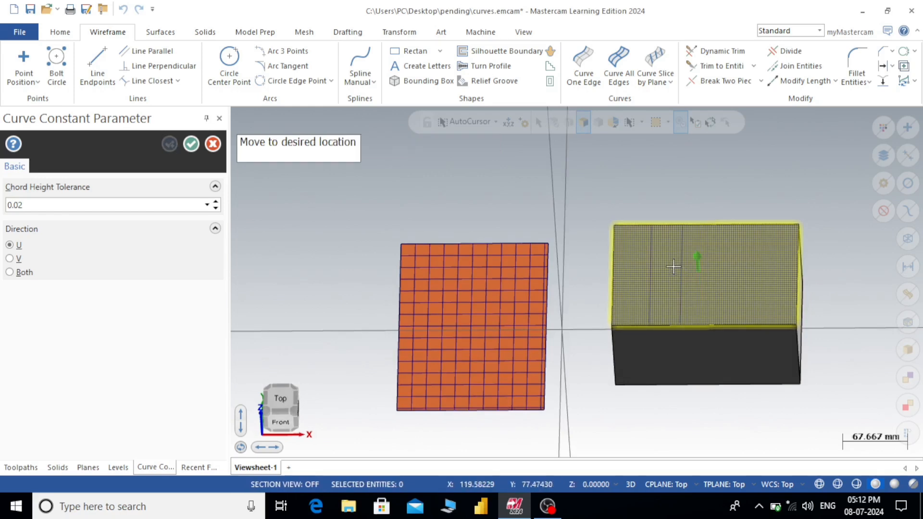
click(637, 265)
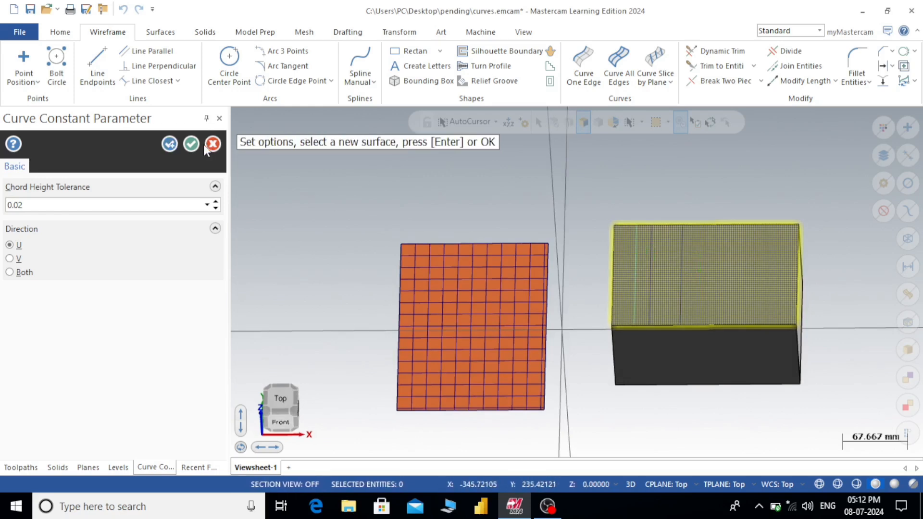
click(191, 143)
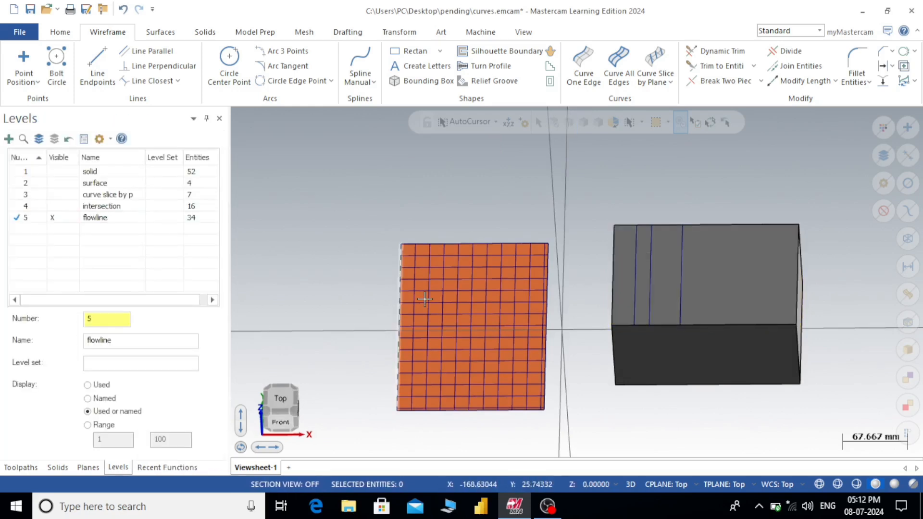
Step: Inspect the new curves, return to the top view and delete all wireframe curves from both bodies
middle_drag(473, 313, 498, 328)
scroll(707, 319, up, 5)
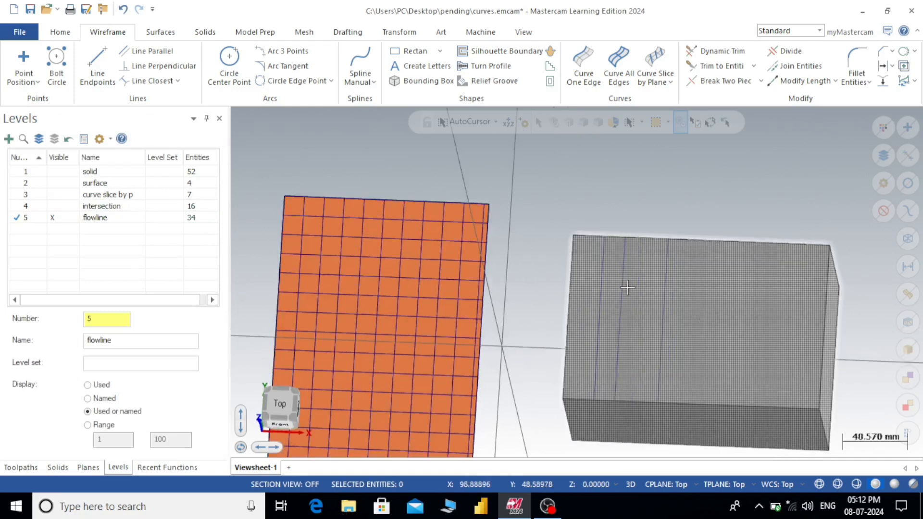
scroll(621, 285, down, 1)
scroll(621, 284, down, 1)
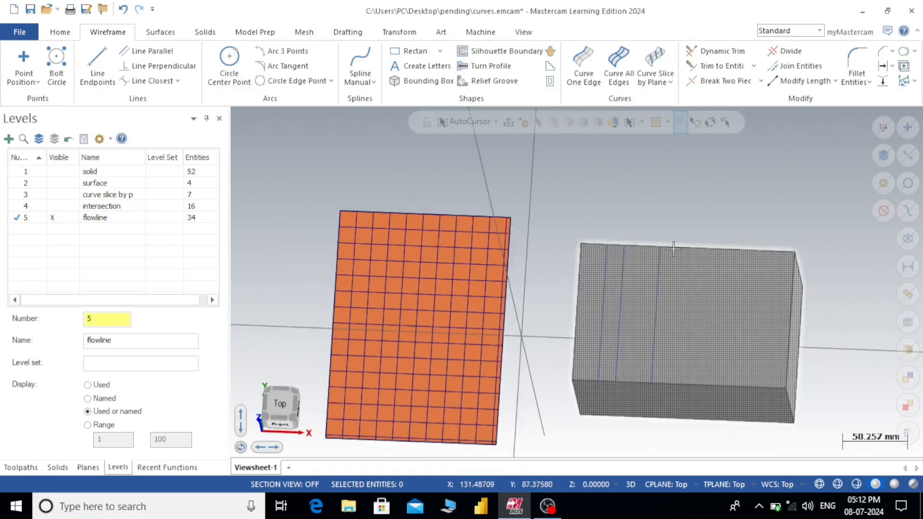
key(alt+1)
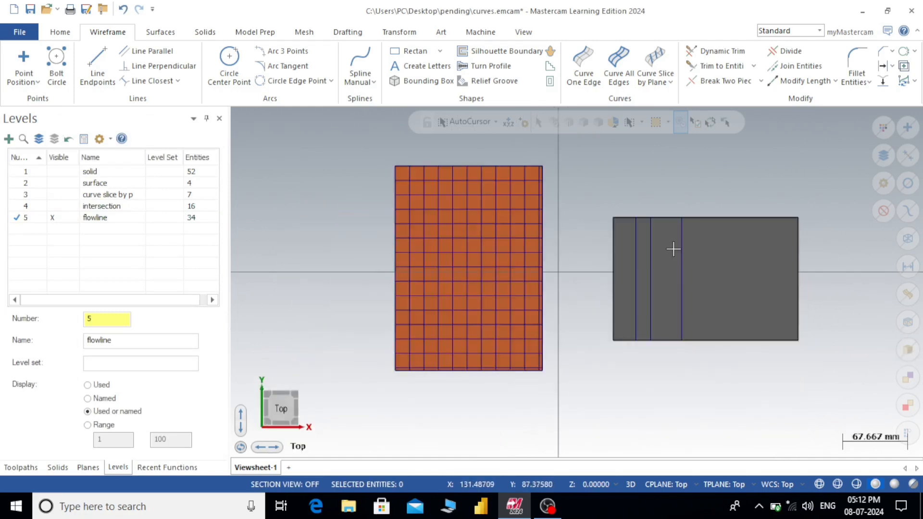
click(908, 239)
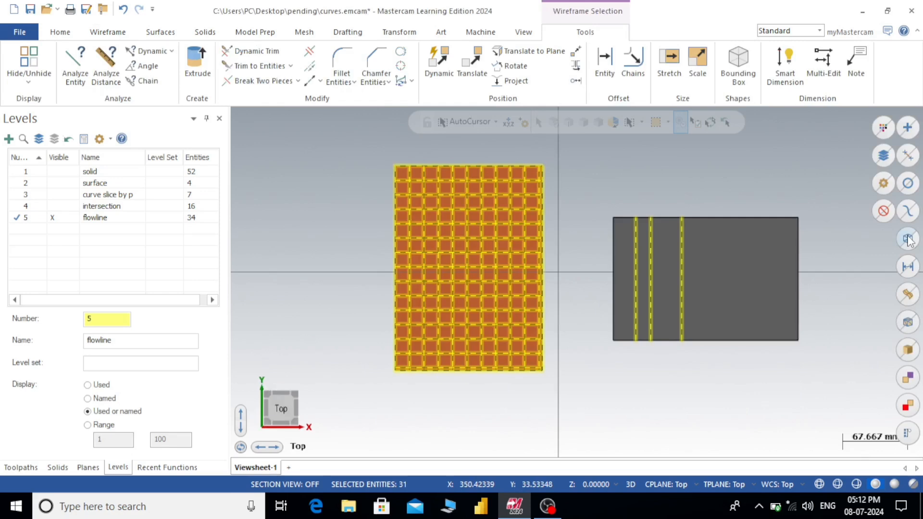
key(Delete)
Step: Create a Curve Dynamic spline through six freely placed points on the orange rectangular surface
click(662, 83)
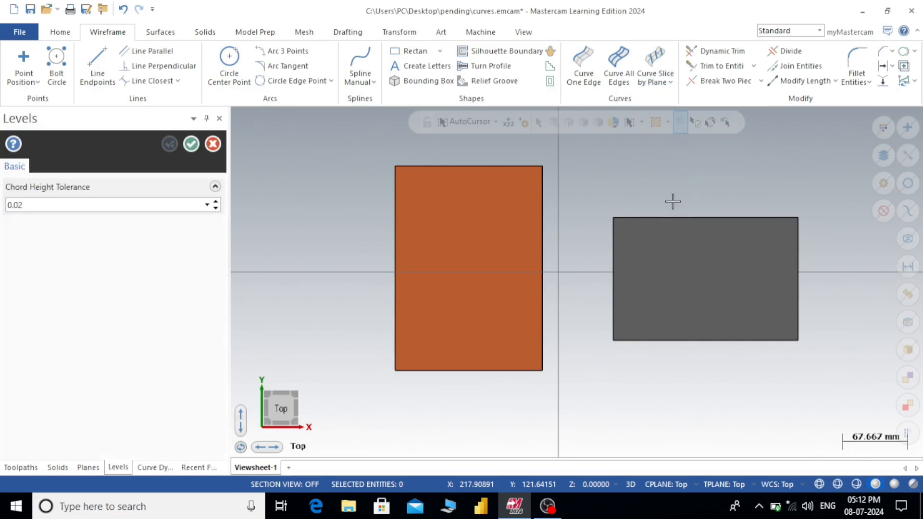
click(438, 225)
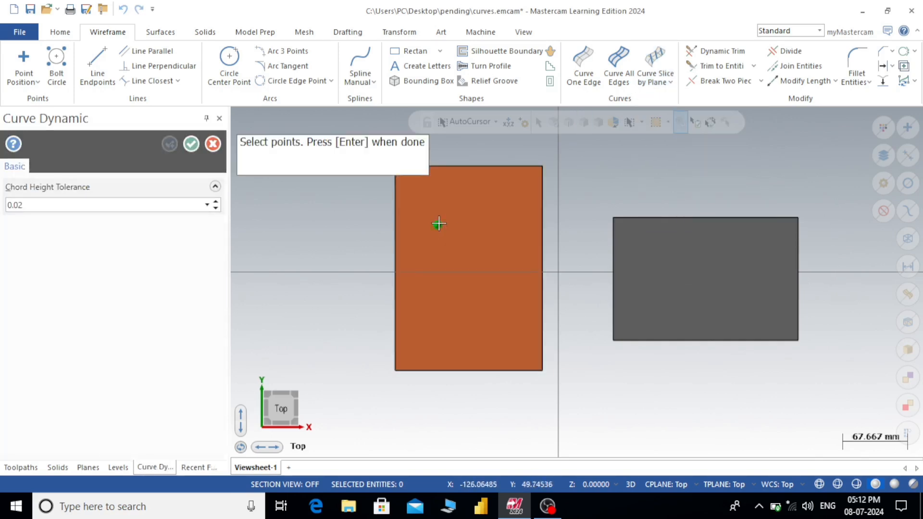
click(465, 217)
click(485, 236)
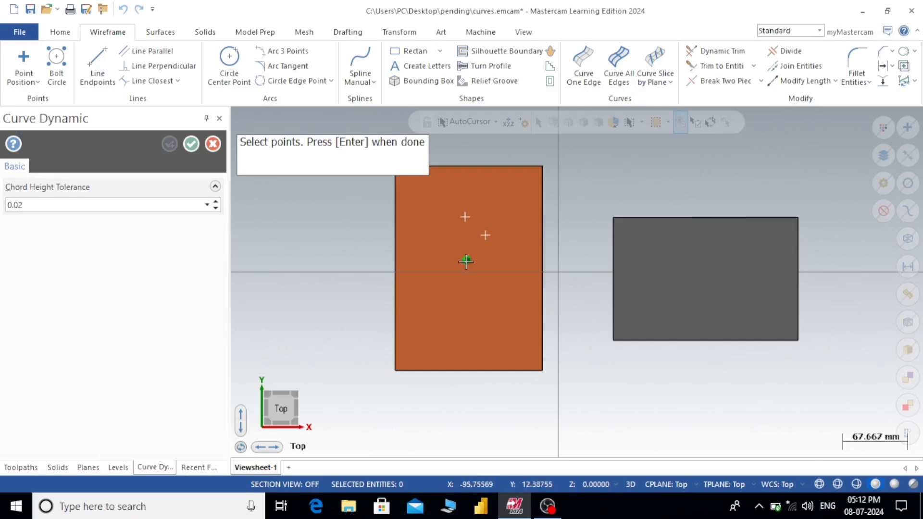
click(466, 262)
click(447, 290)
click(487, 311)
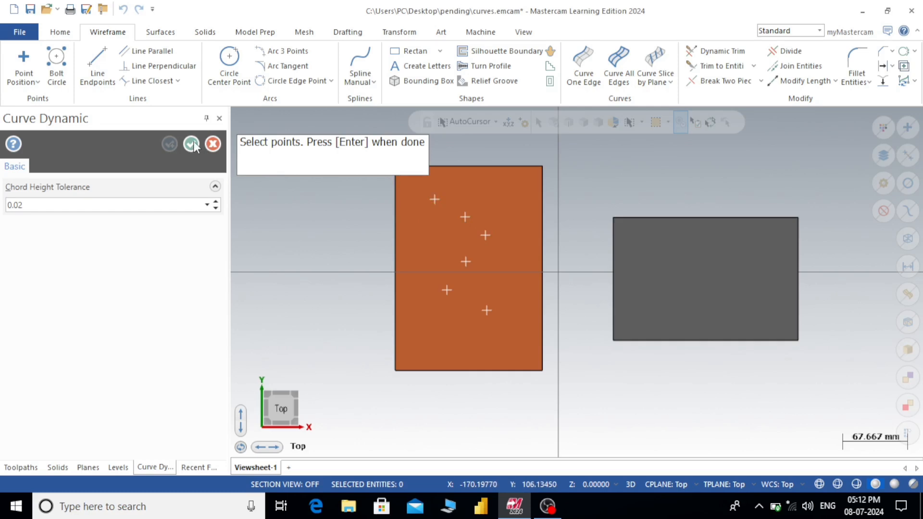
key(Return)
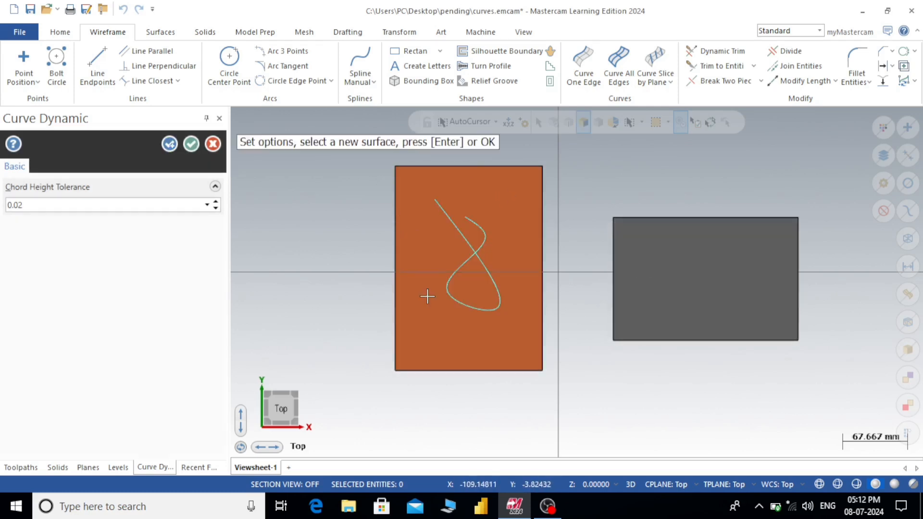
Step: Create a second Curve Dynamic spline through four freely placed points on the grey block's upper face
click(696, 252)
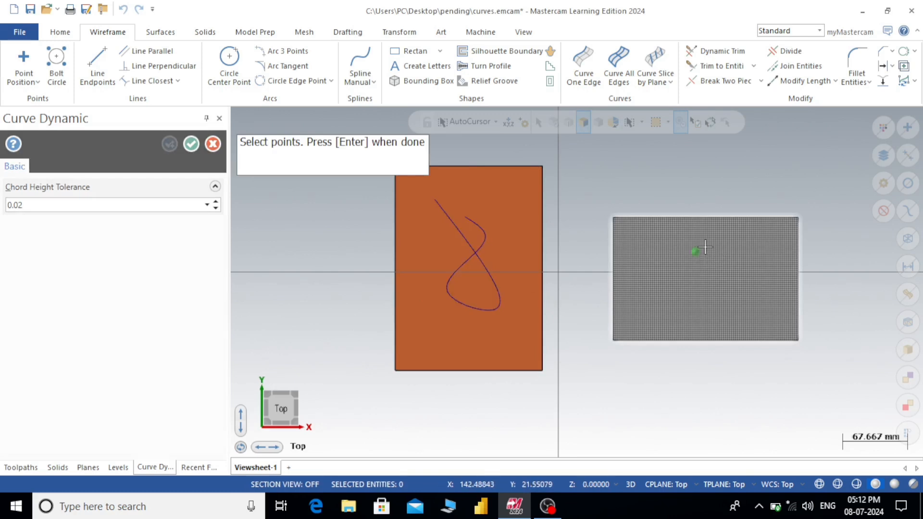
click(644, 241)
click(675, 247)
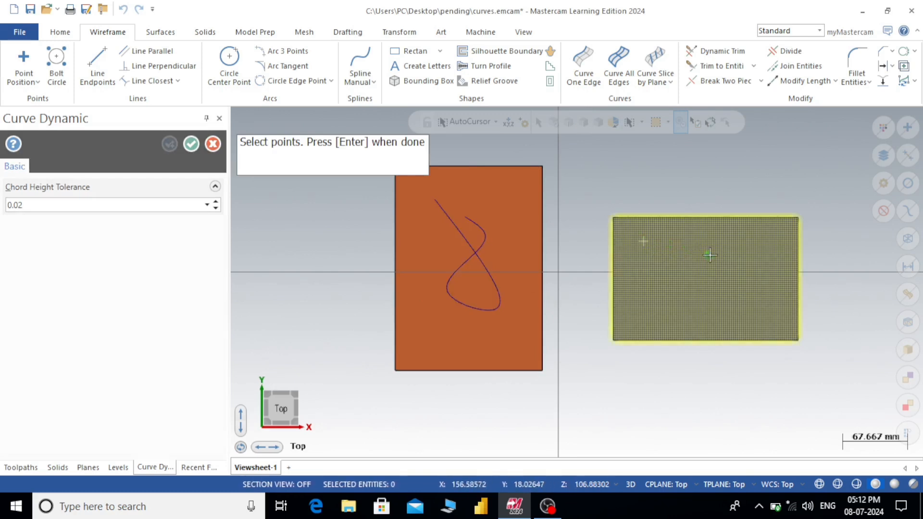
click(710, 255)
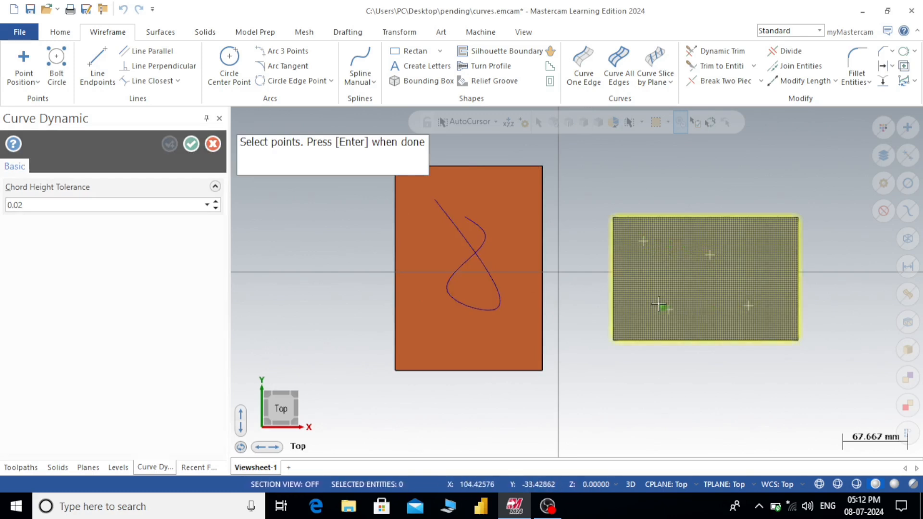
key(Return)
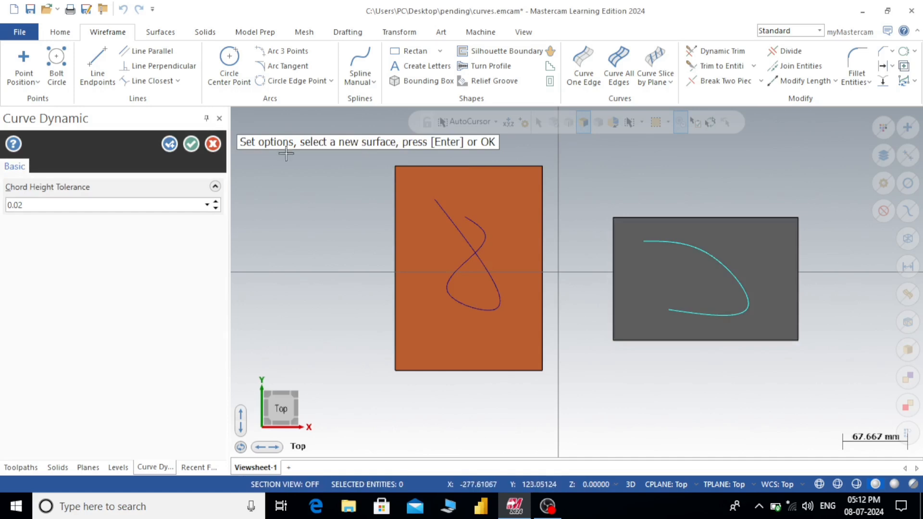
click(212, 144)
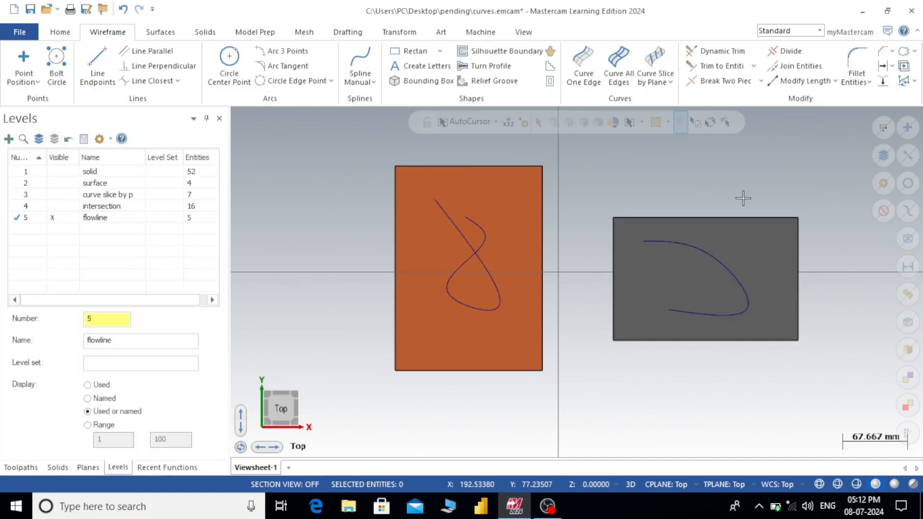
Step: Delete the two dynamic curves from the orange surface and the grey block
scroll(667, 185, up, 1)
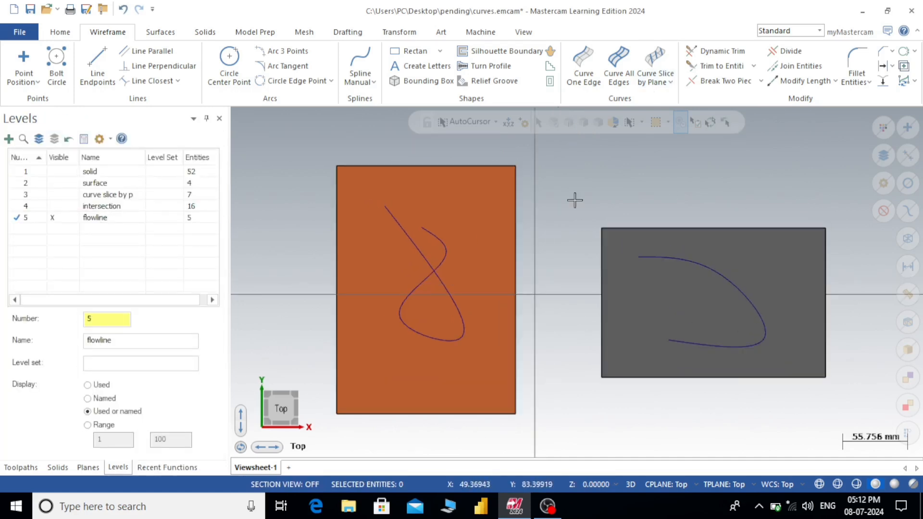
click(446, 253)
click(716, 264)
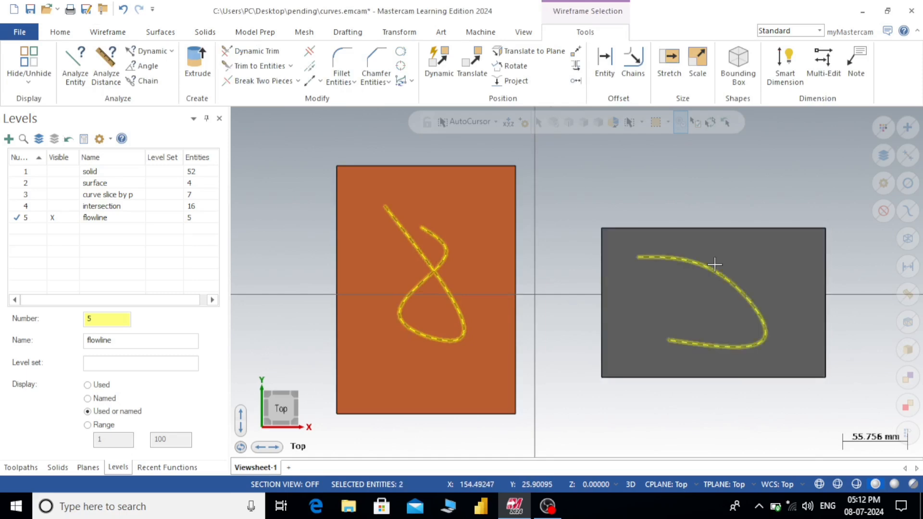
key(Delete)
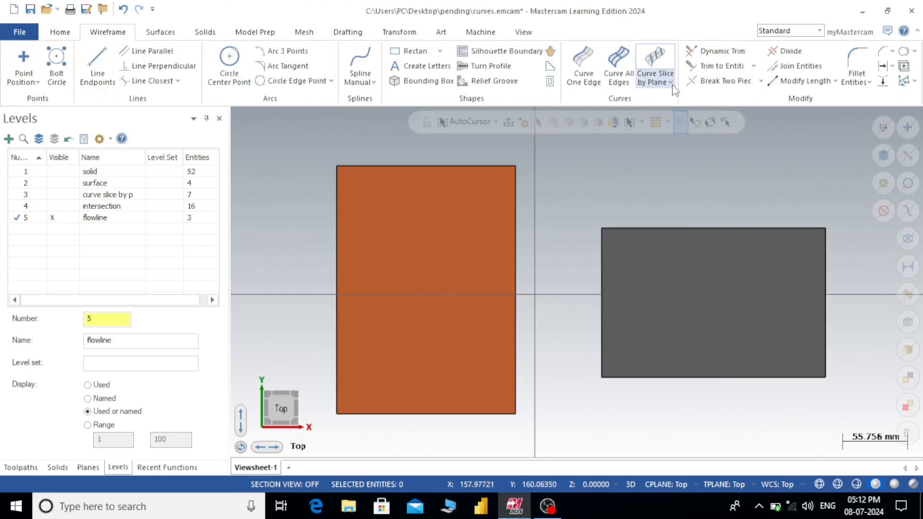
Step: Create Curve One Edge curves along the two long opposite edges of the orange rectangular surface
click(671, 83)
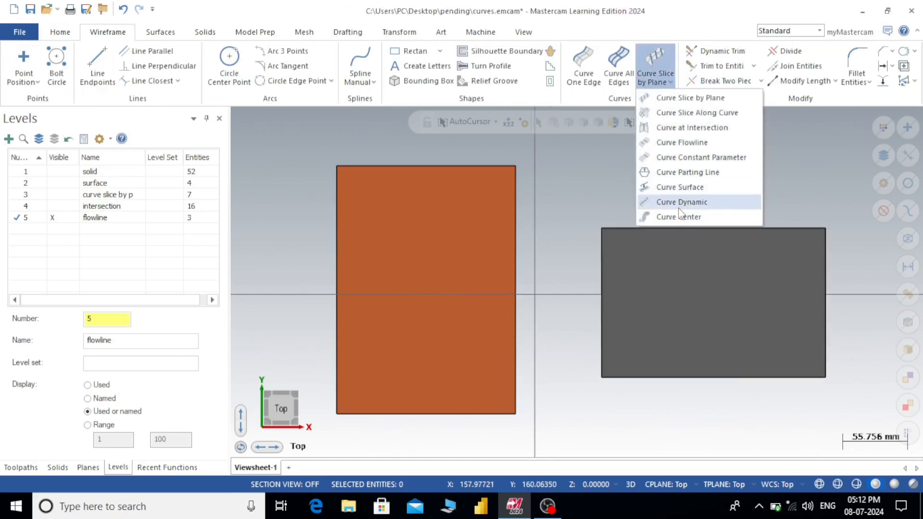
click(96, 67)
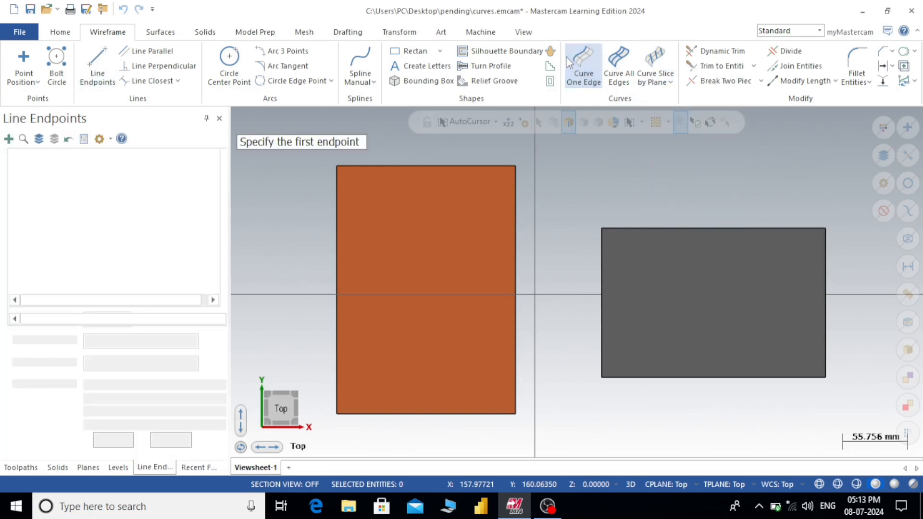
click(582, 64)
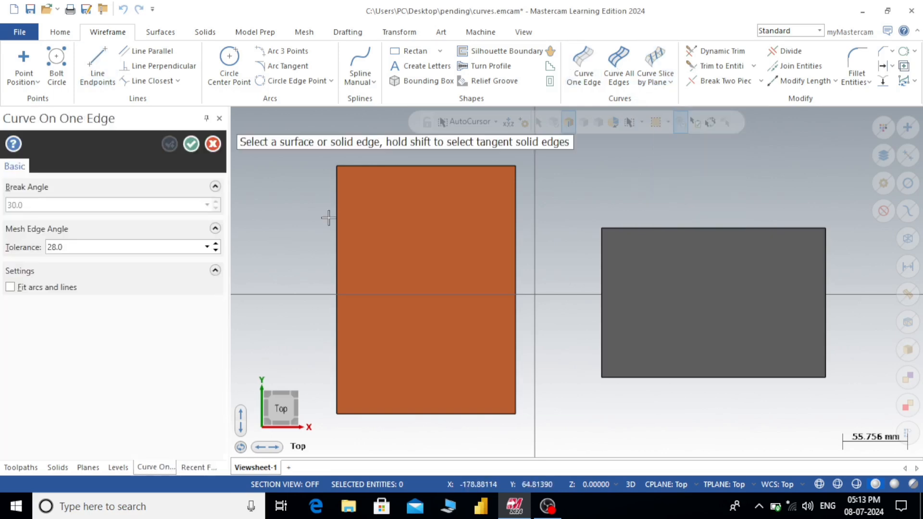
click(340, 209)
click(337, 213)
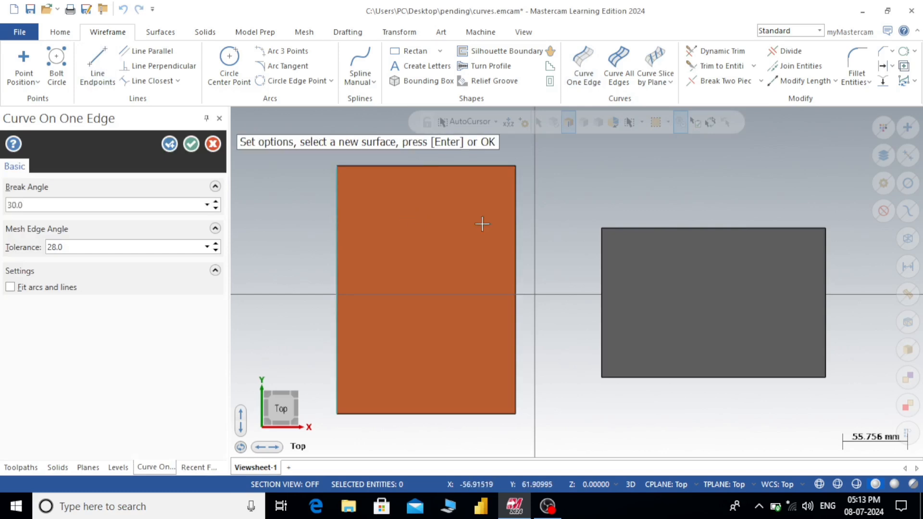
click(507, 224)
click(515, 226)
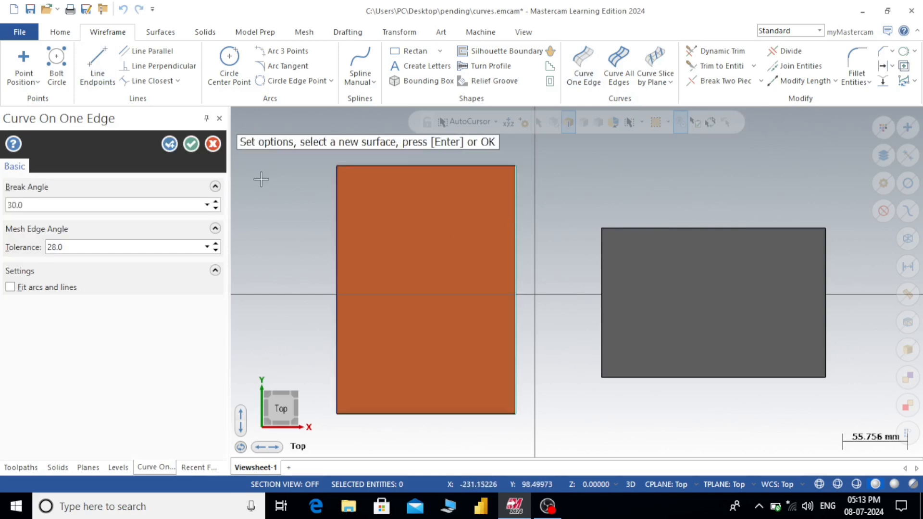
click(191, 144)
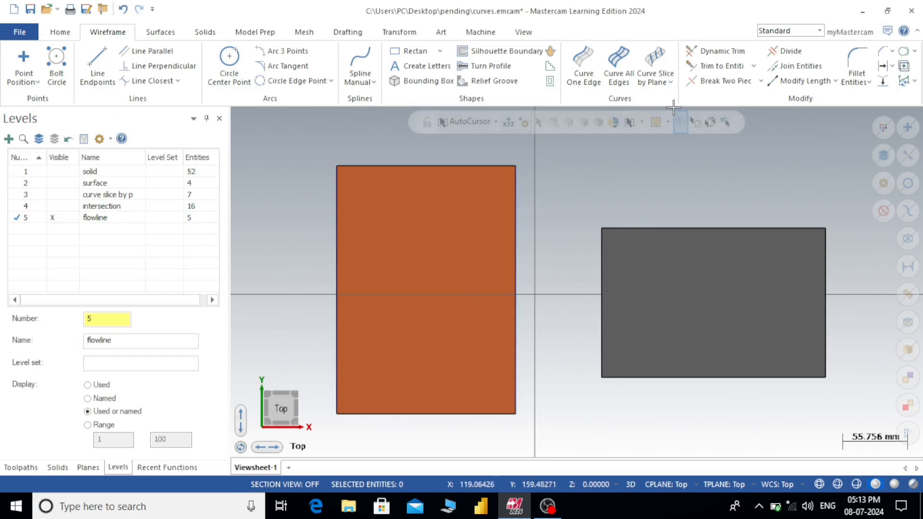
Step: Create a Curve Center line midway between the orange surface's two long edge curves, chaining both in 3D wireframe mode
click(669, 81)
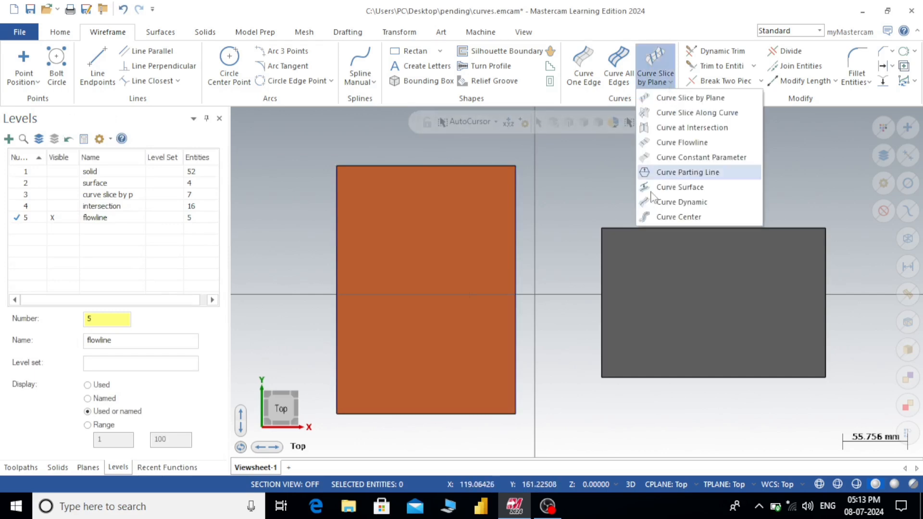
click(654, 218)
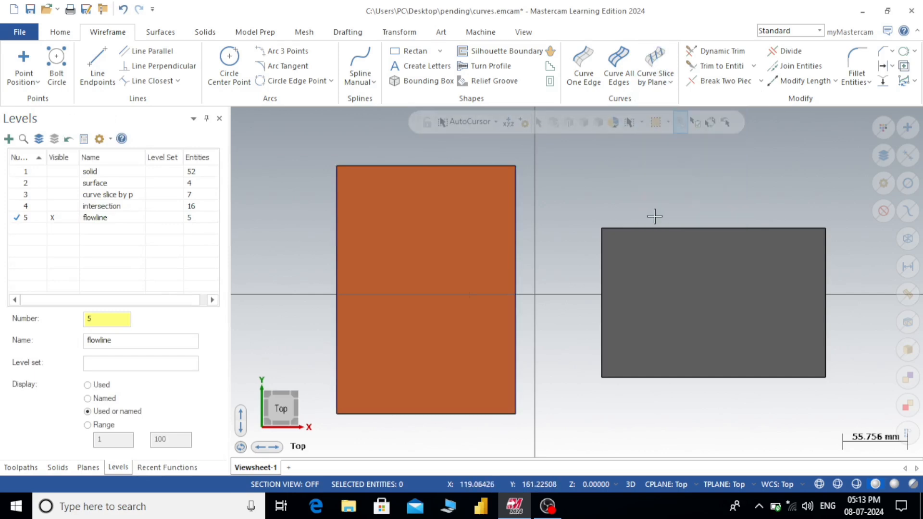
click(336, 200)
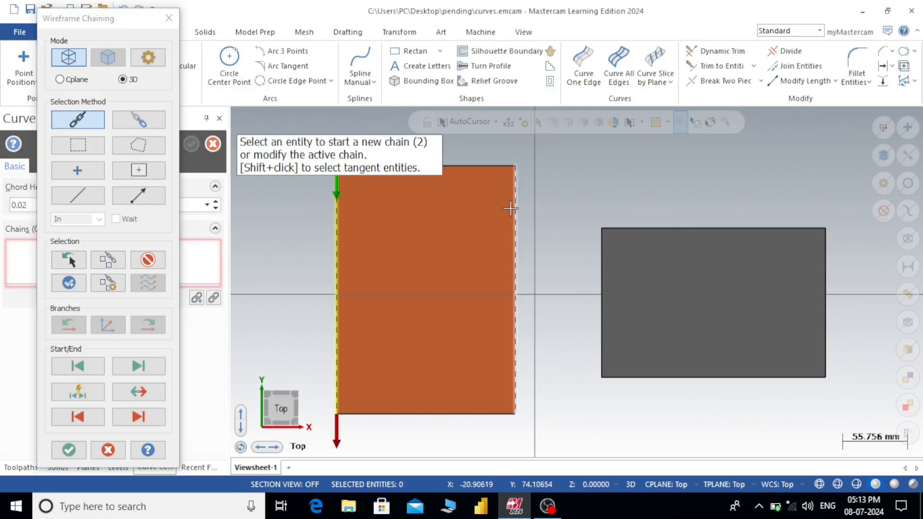
click(513, 209)
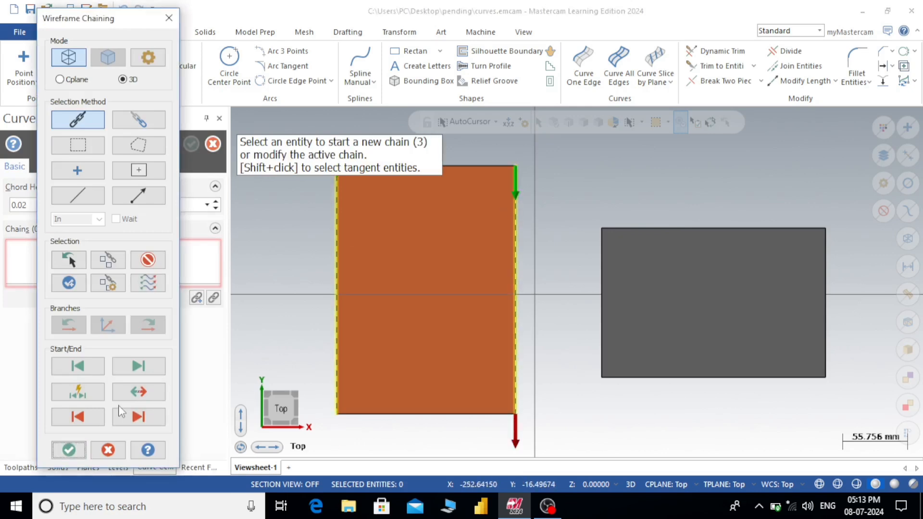
key(Return)
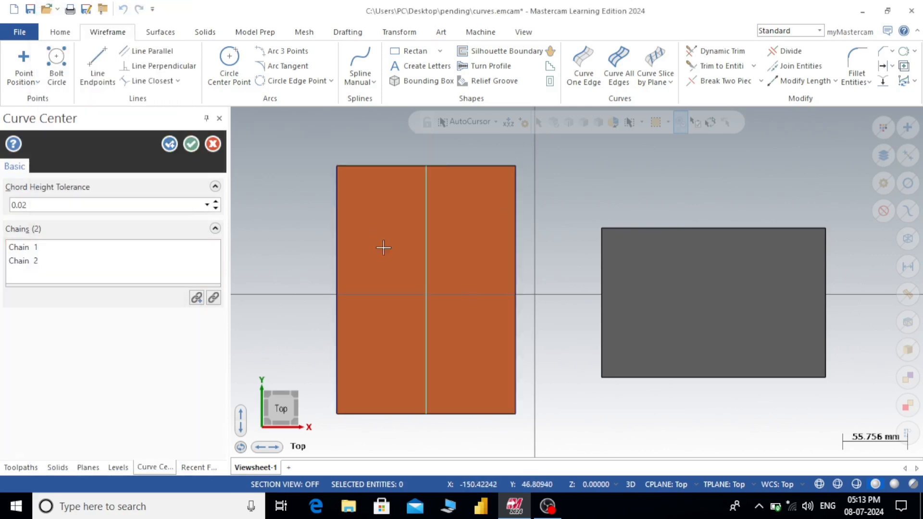
click(197, 145)
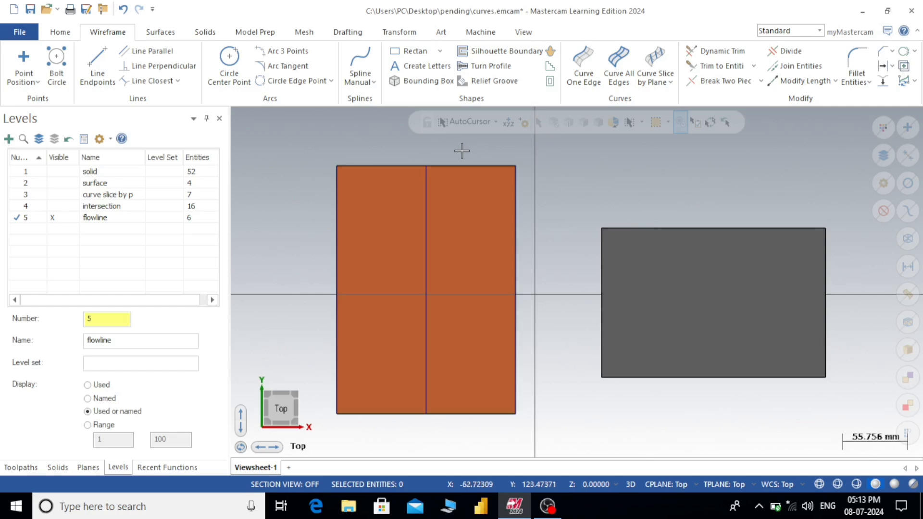